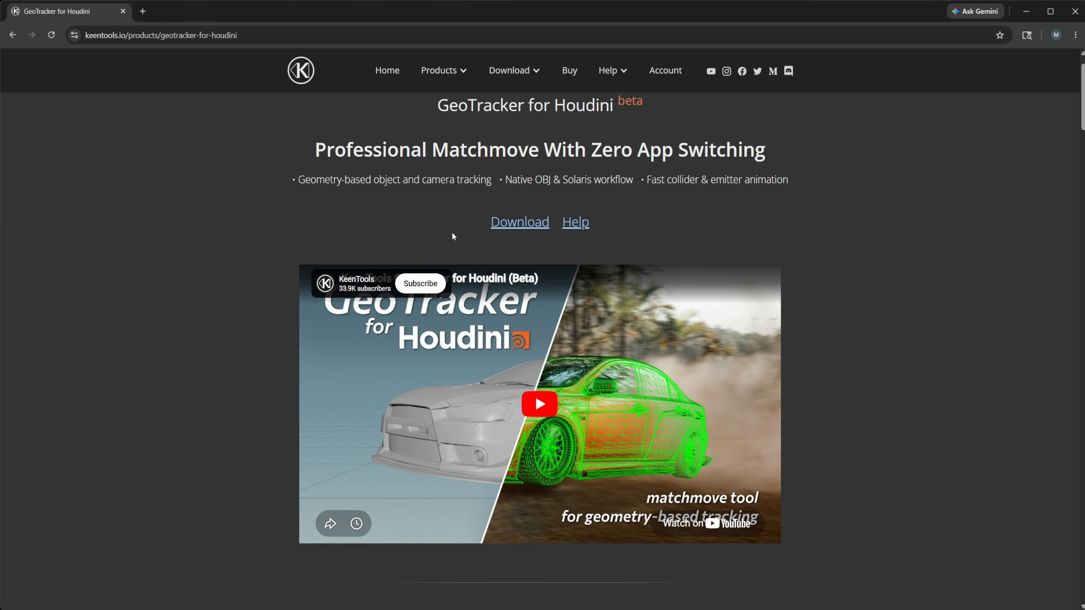
scroll(453, 237, "up", 1)
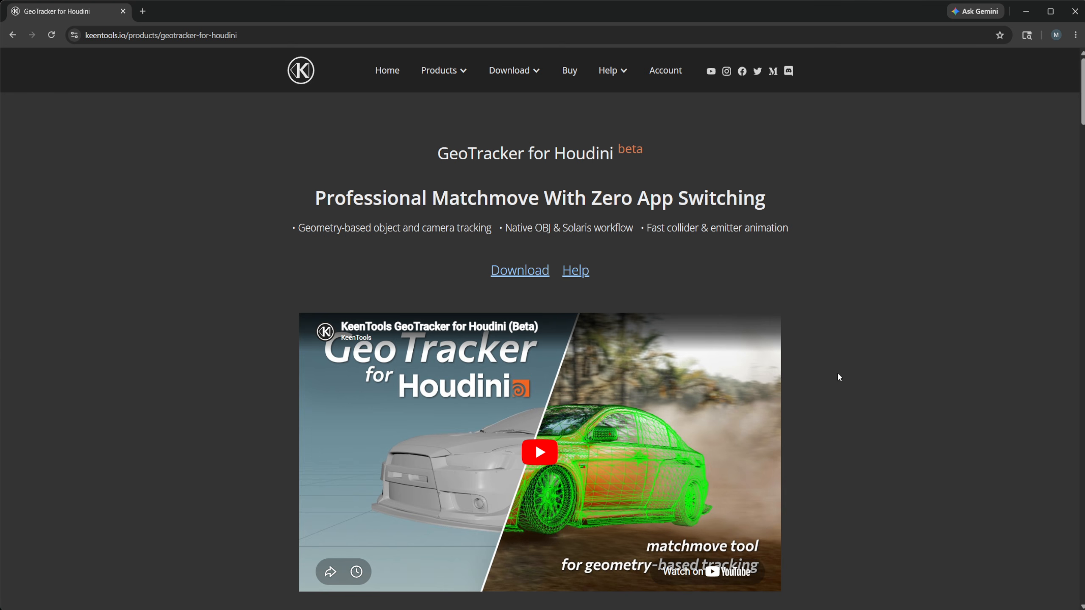
scroll(826, 373, "down", 2)
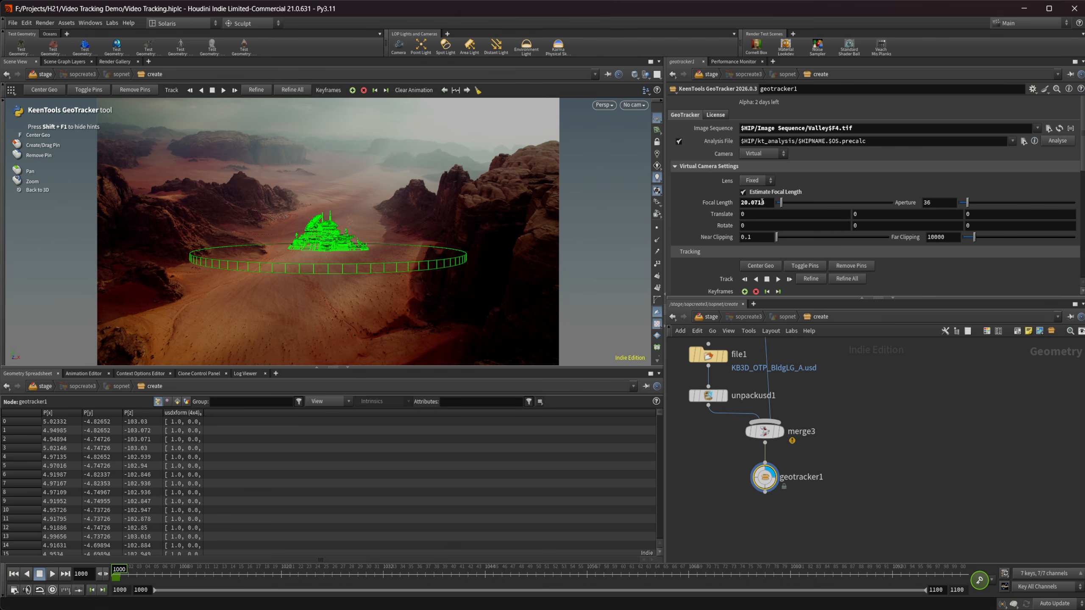
- In Houdini, pin and reposition the city geometry so it sits on the valley floor of the background footage
left_click_drag(201, 256, 263, 251)
left_click_drag(511, 255, 354, 251)
scroll(333, 252, "up", 5)
left_click_drag(292, 274, 291, 279)
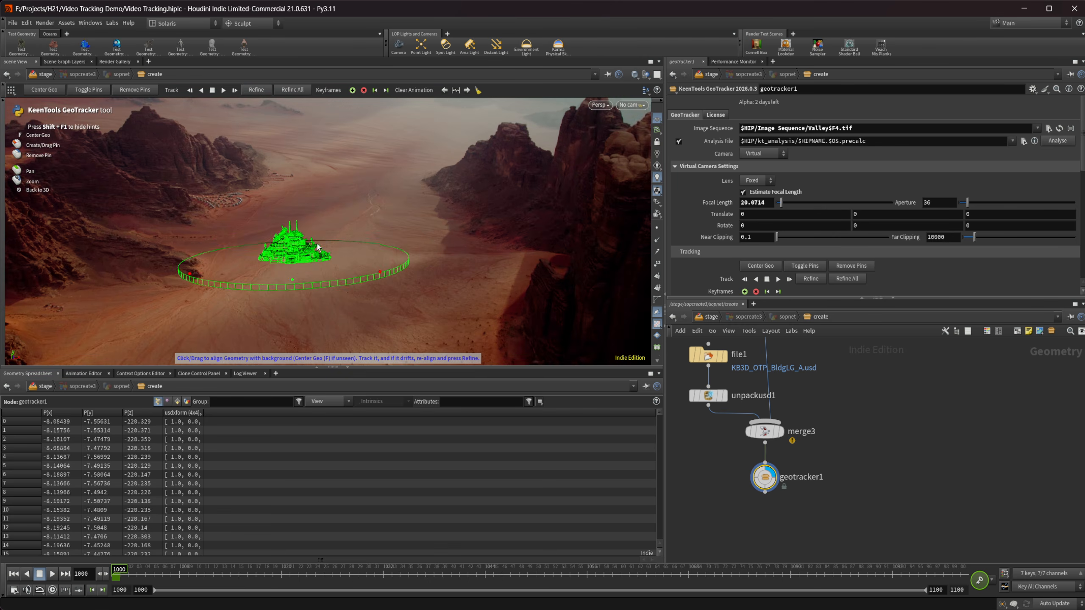
left_click_drag(318, 245, 348, 237)
left_click_drag(380, 272, 412, 259)
scroll(337, 231, "up", 3)
- Try adjusting the city geometry's pins further in the viewport, and undo the last three adjustments
left_click_drag(299, 299, 322, 303)
left_click_drag(358, 243, 364, 235)
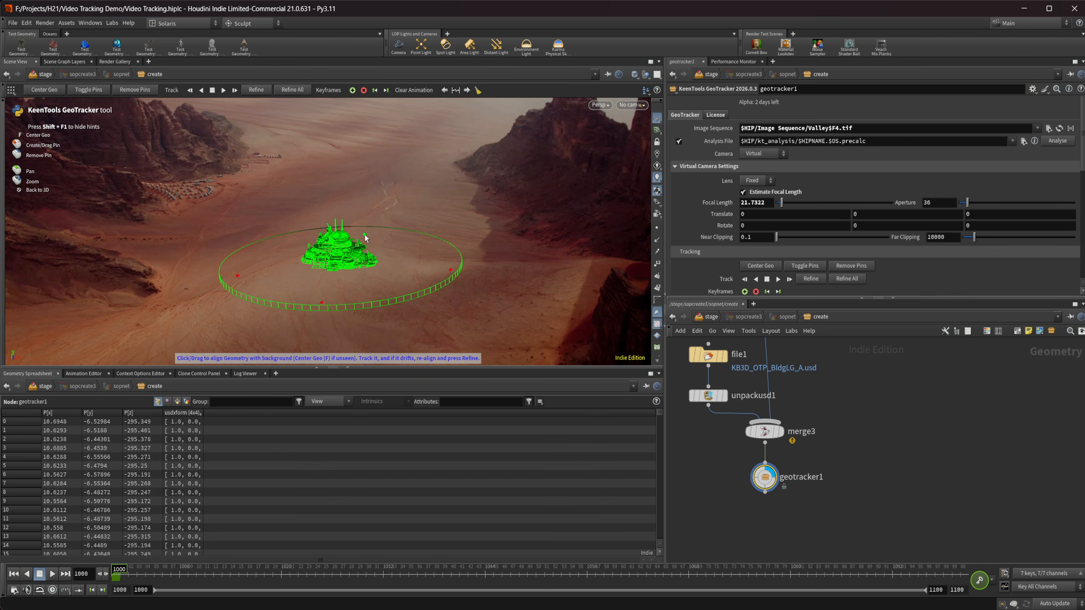
left_click_drag(319, 277, 353, 277)
key("ctrl+z")
key("ctrl+z")
key("ctrl+z")
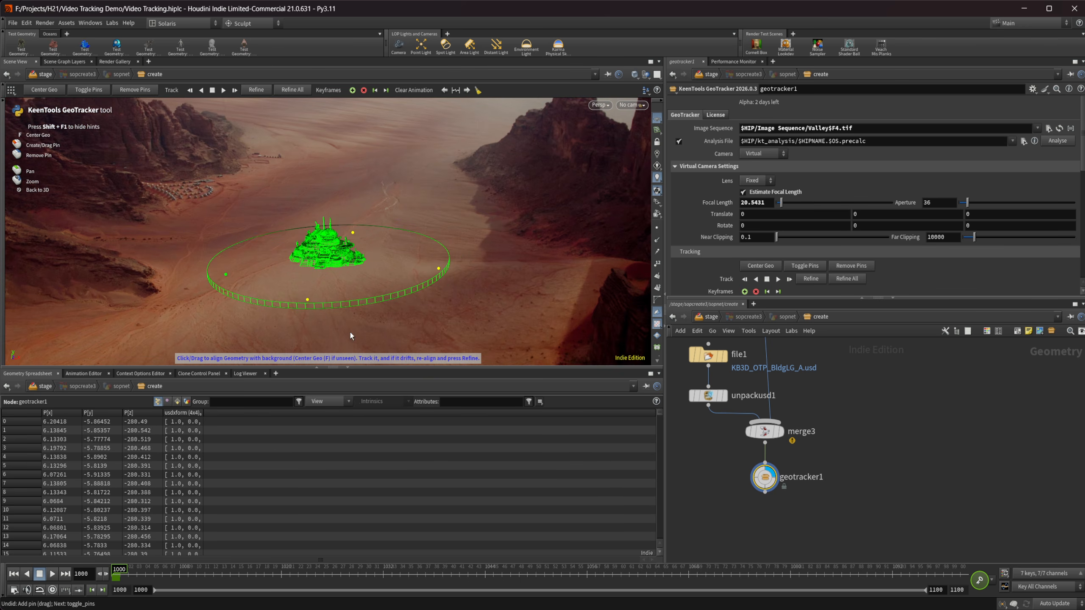
- Track the city geometry forward through the image sequence and return to frame 1000
left_click(223, 90)
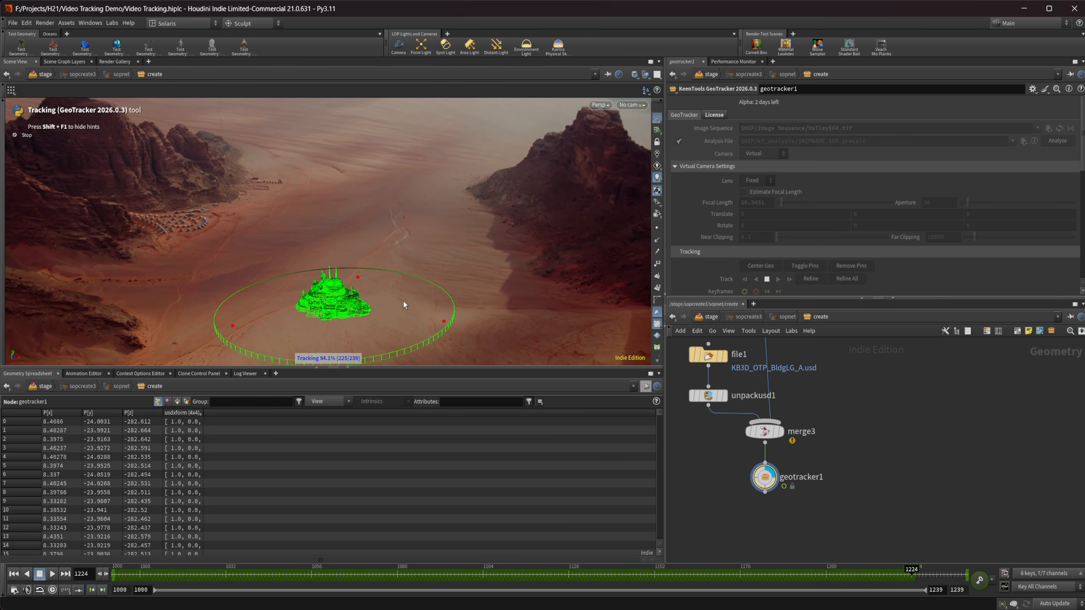
left_click_drag(731, 574, 31, 408)
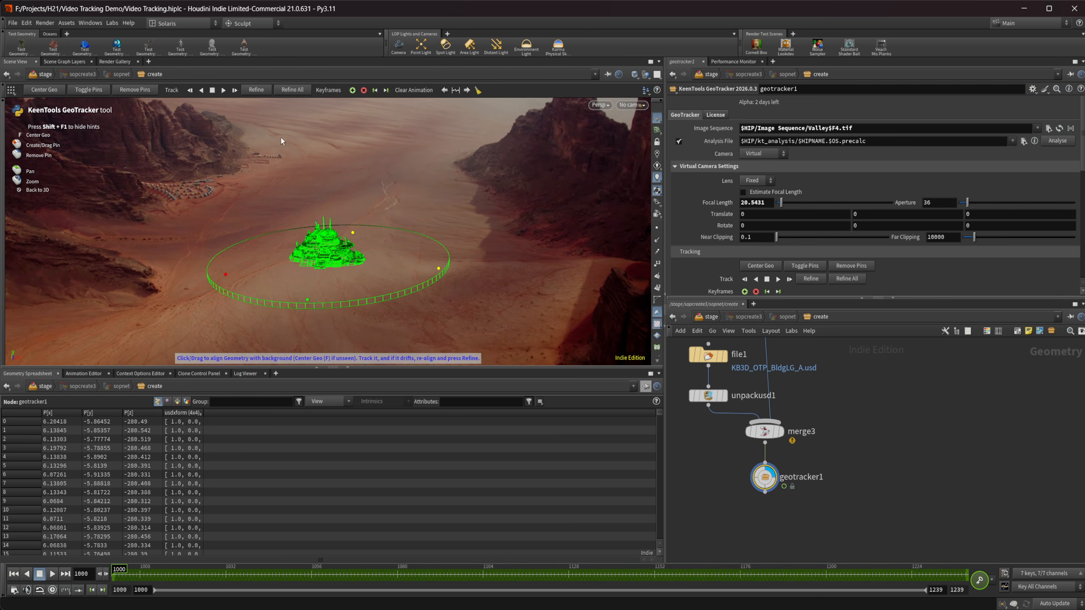
left_click(223, 90)
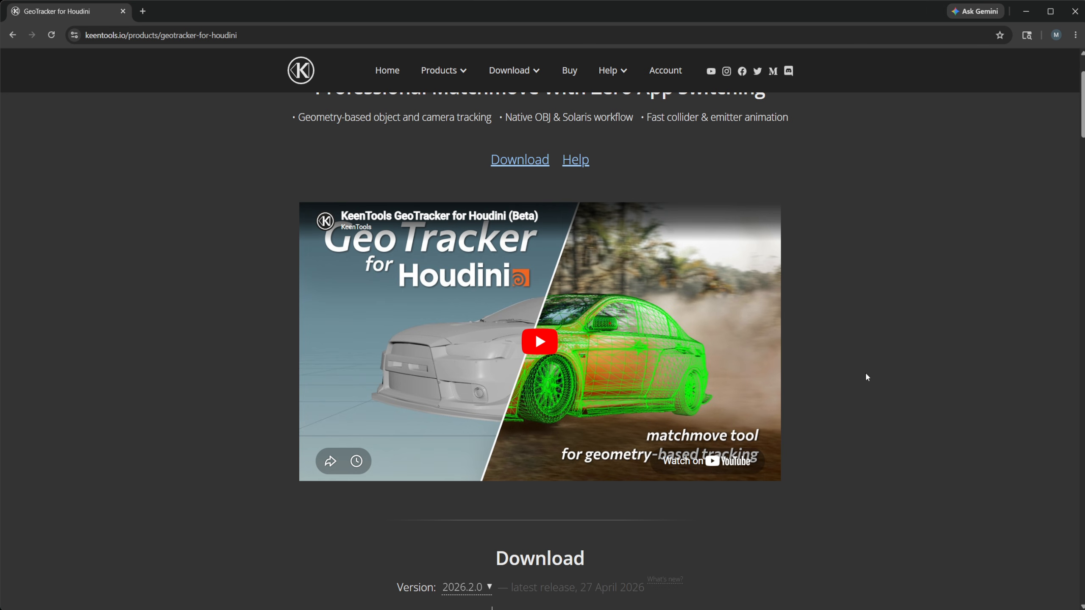
- Switch to the browser and look through the feature sections of the GeoTracker for Houdini product page
scroll(864, 375, "down", 15)
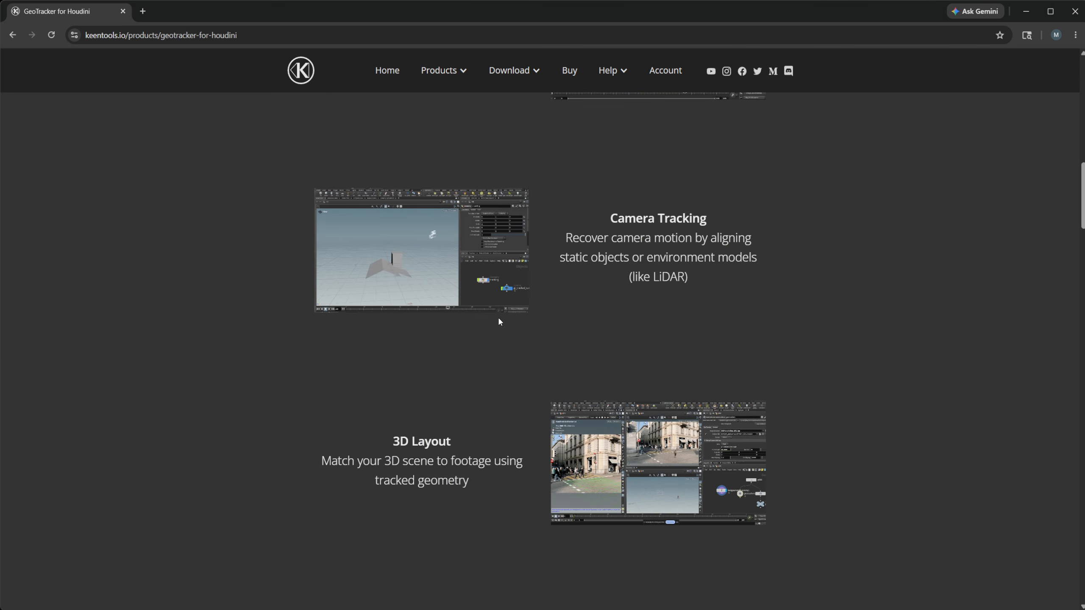
scroll(827, 381, "down", 1)
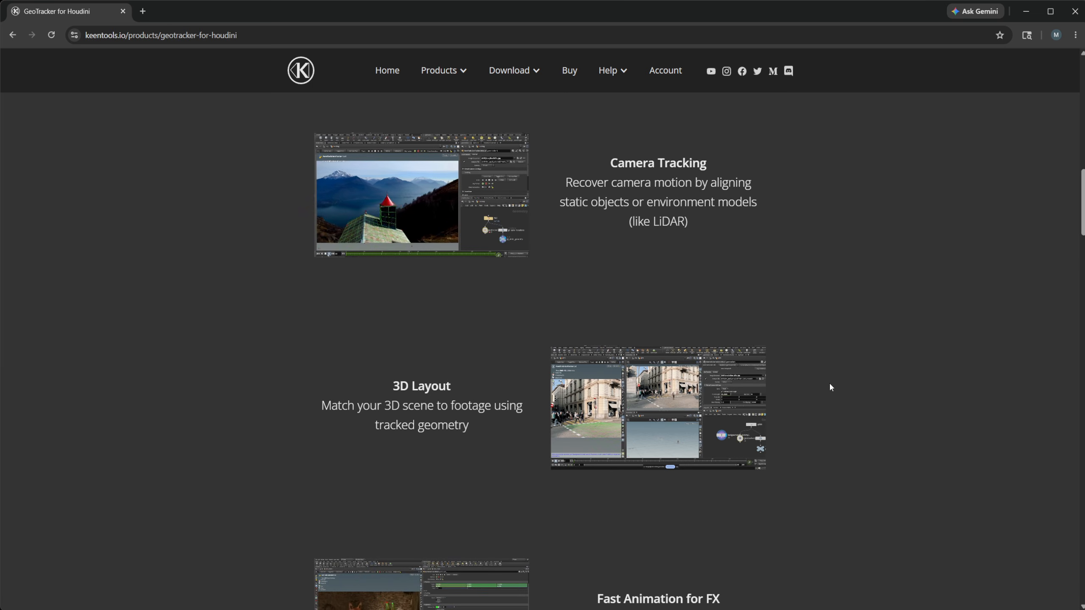
scroll(830, 385, "down", 2)
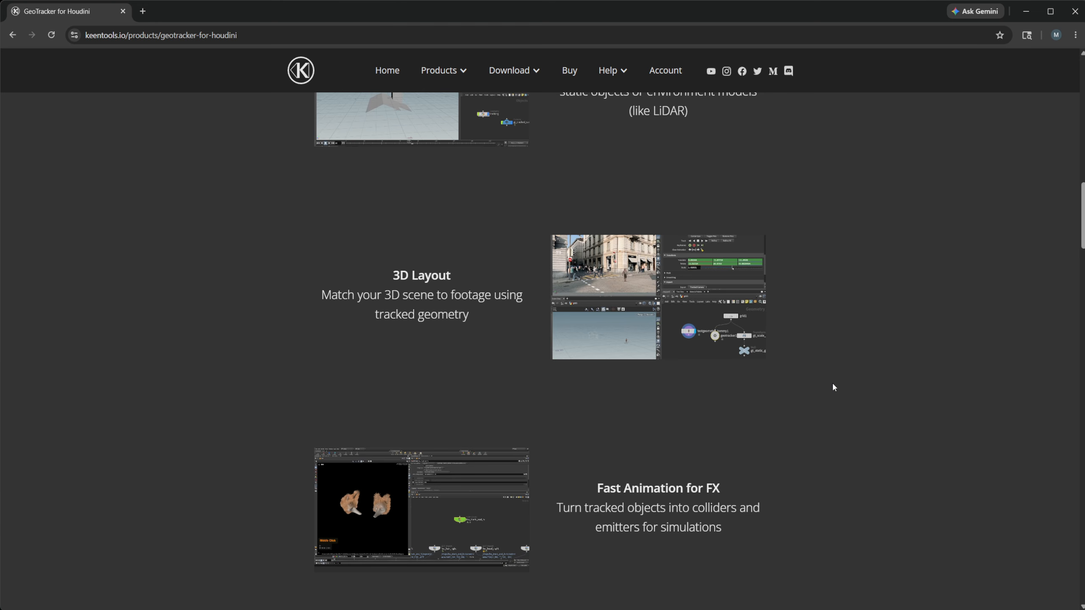
scroll(832, 385, "down", 6)
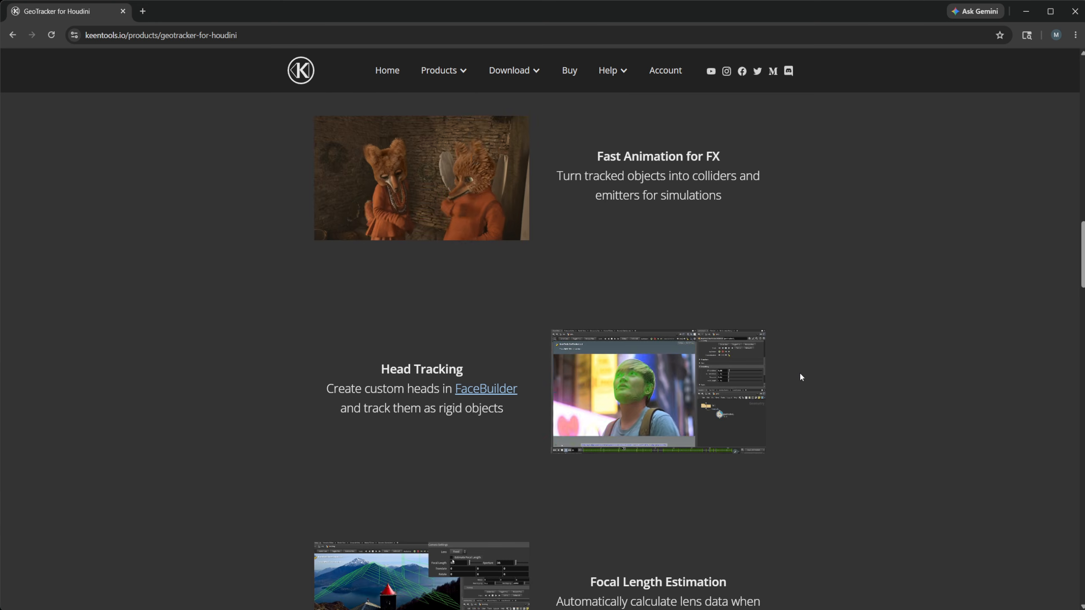
scroll(845, 369, "down", 3)
scroll(651, 413, "down", 2)
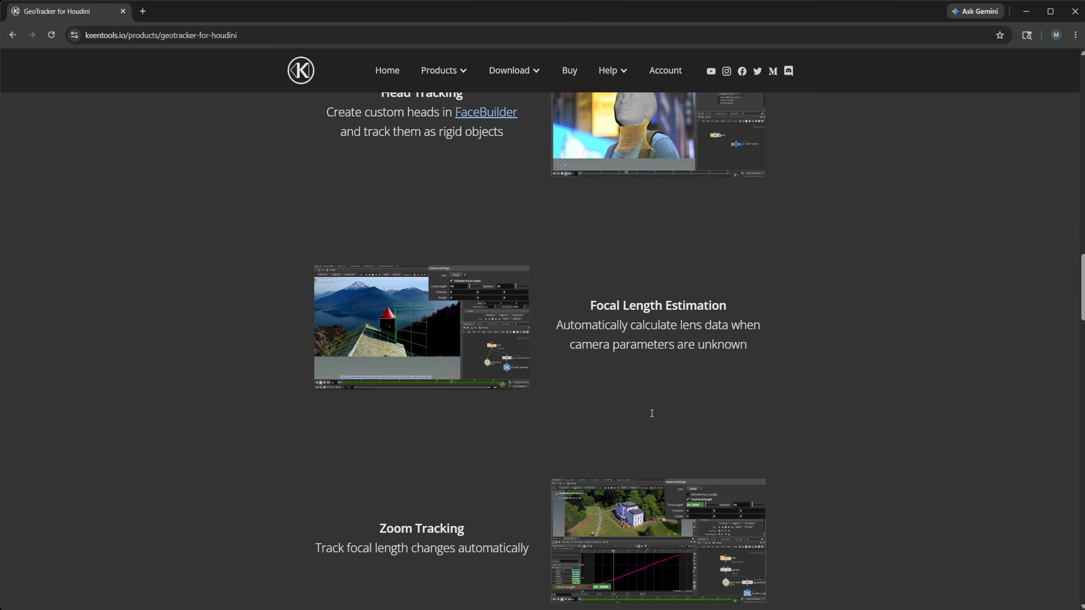
scroll(987, 358, "down", 2)
scroll(928, 351, "up", 14)
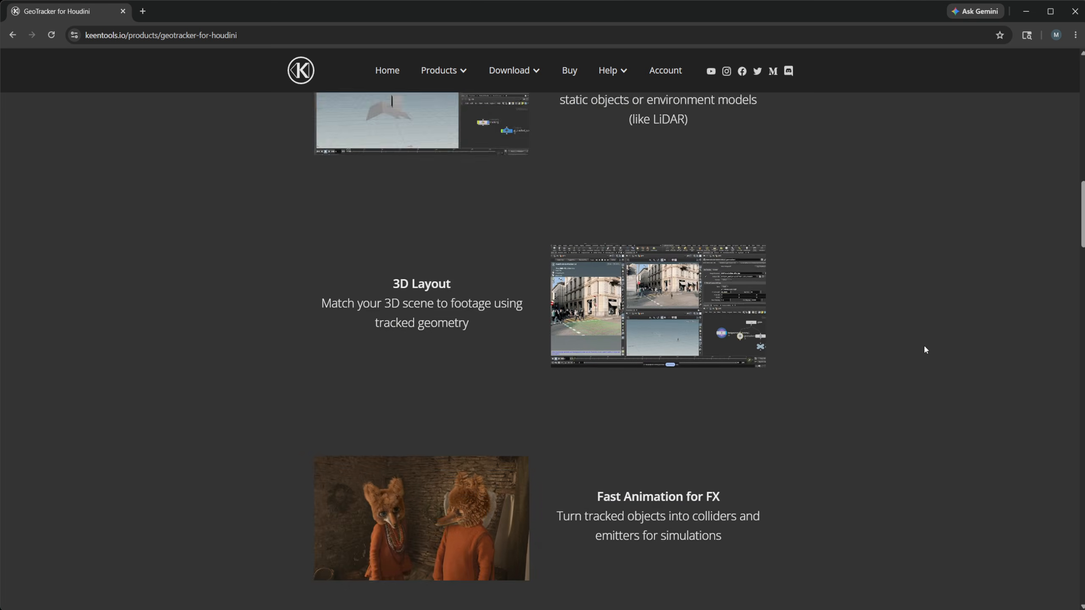
scroll(924, 348, "up", 15)
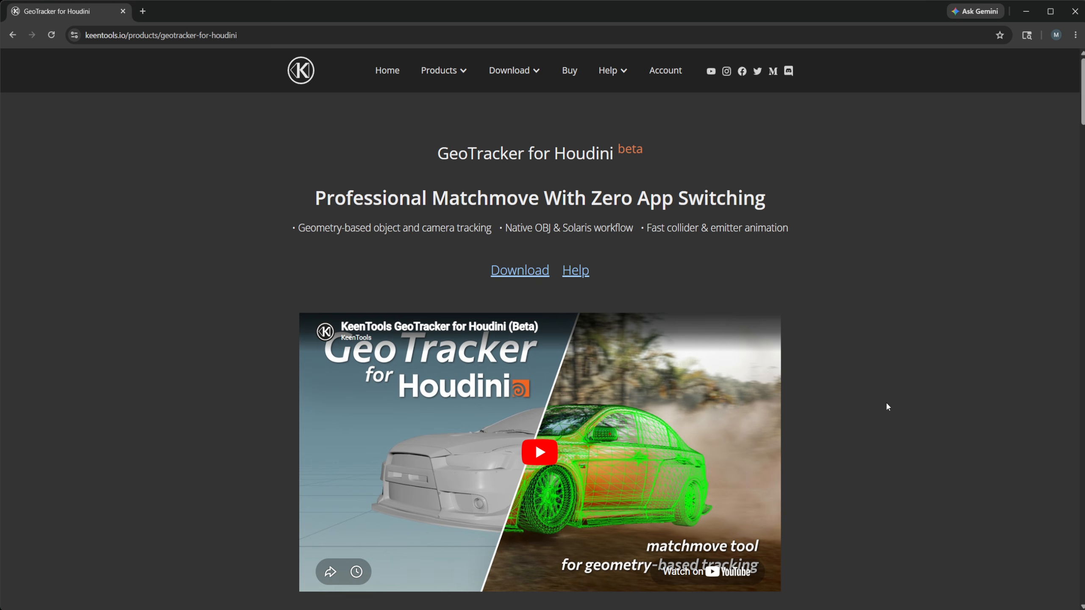
scroll(858, 358, "down", 1)
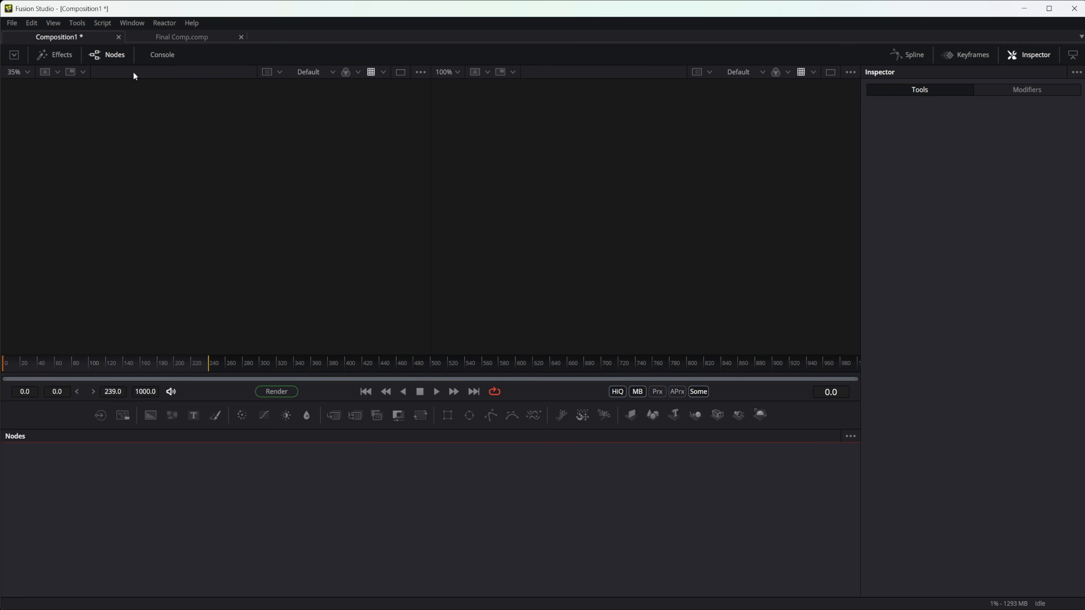
- In Fusion Studio, try the Mid Flow view layout and settle on Mid Flow Vertical
left_click(133, 29)
mouse_move(142, 71)
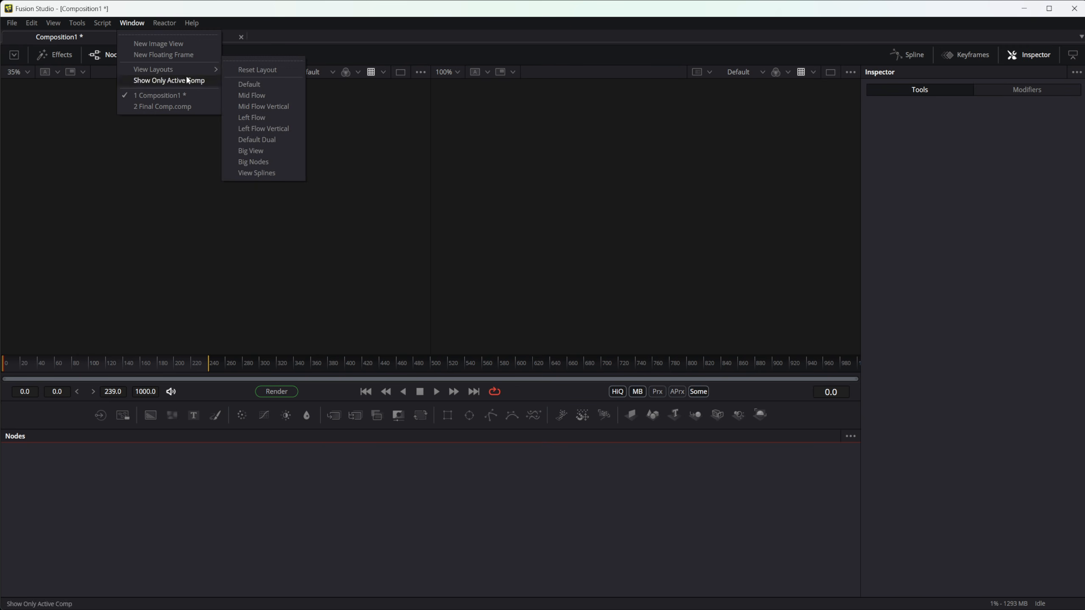
left_click(260, 98)
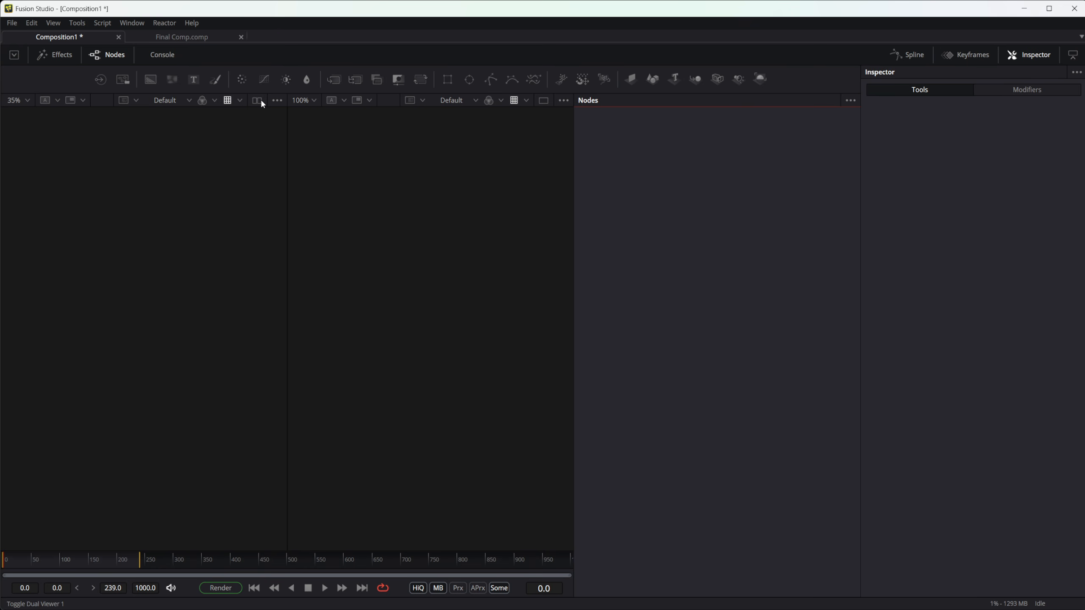
left_click(148, 24)
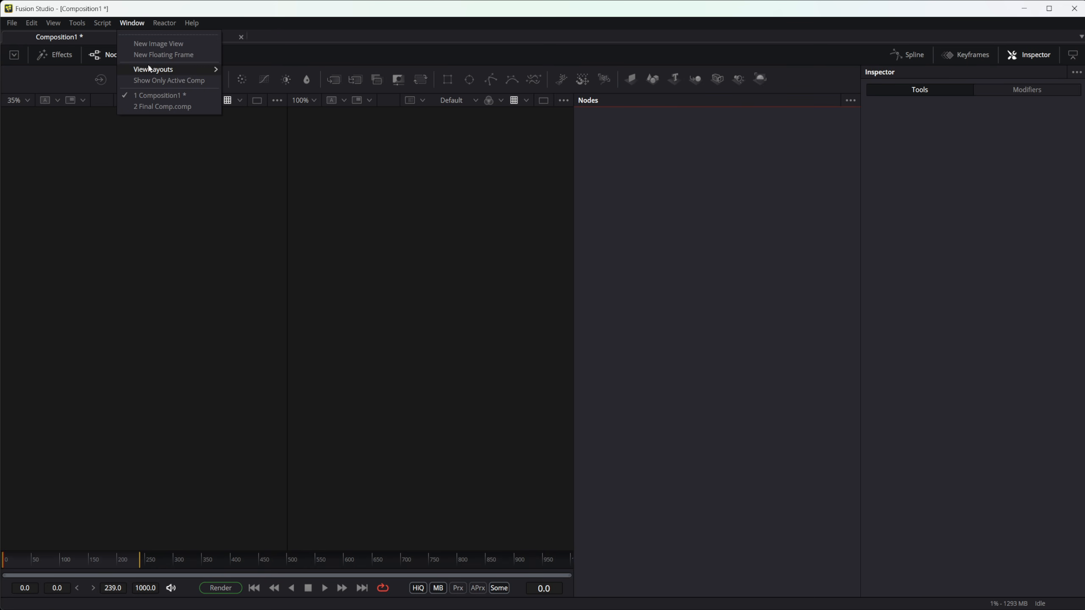
mouse_move(185, 69)
left_click(260, 109)
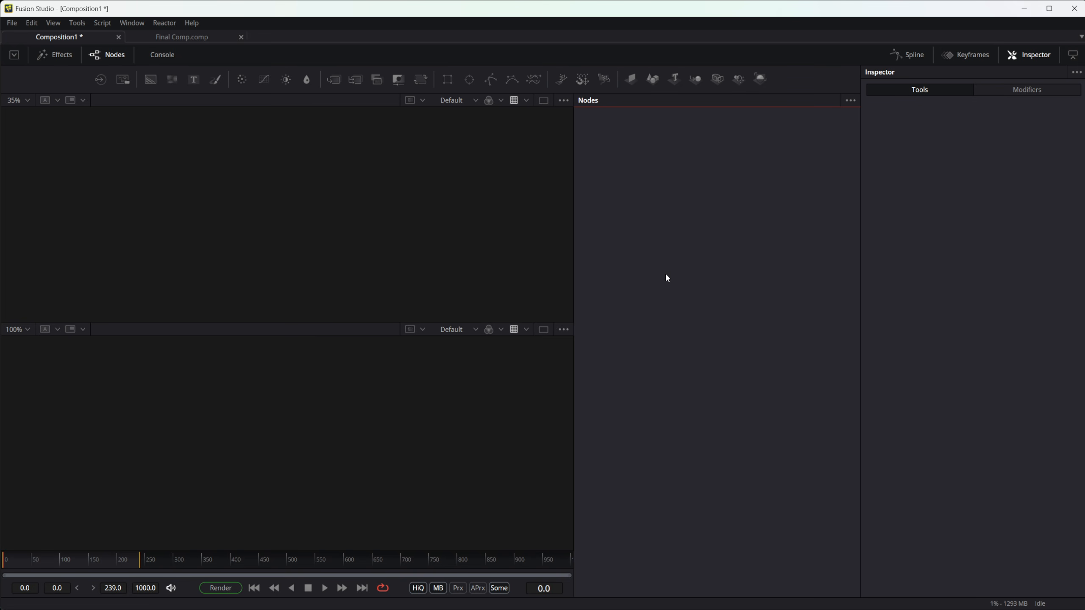
key("shift+space")
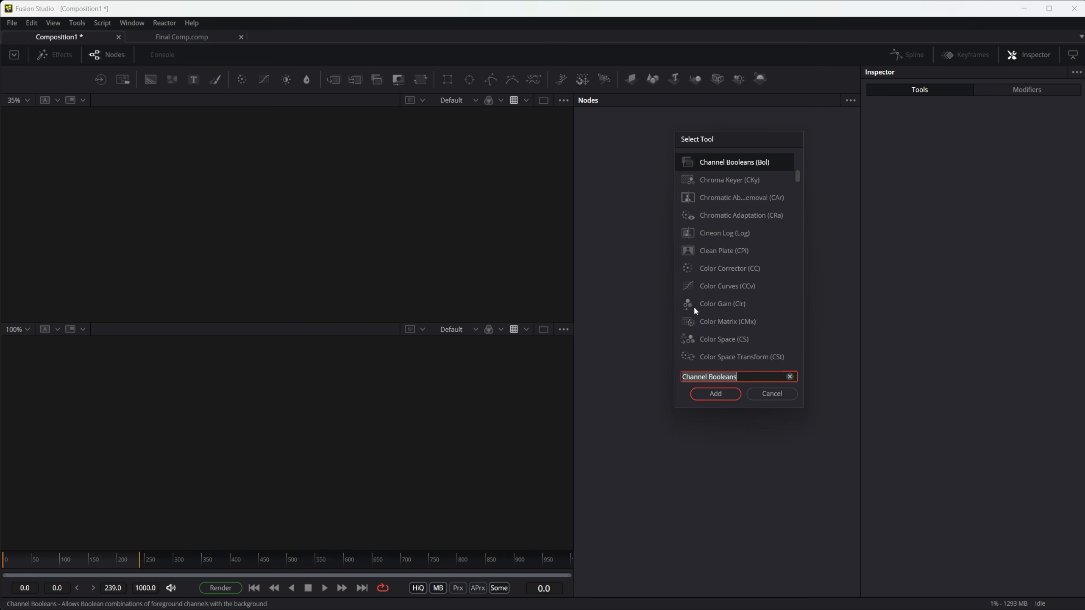
key("BackSpace")
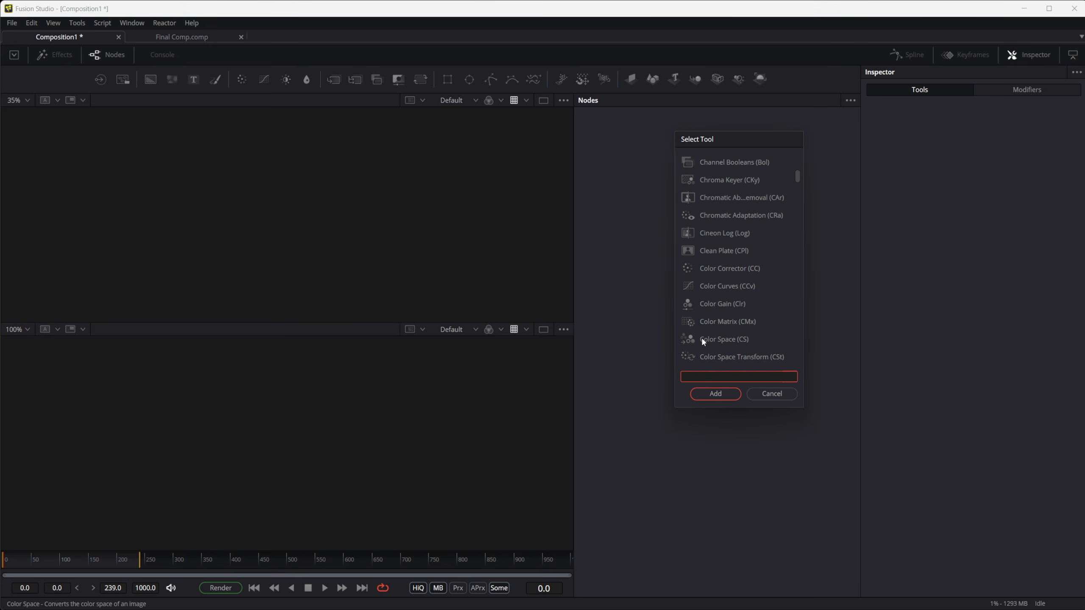
left_click(770, 399)
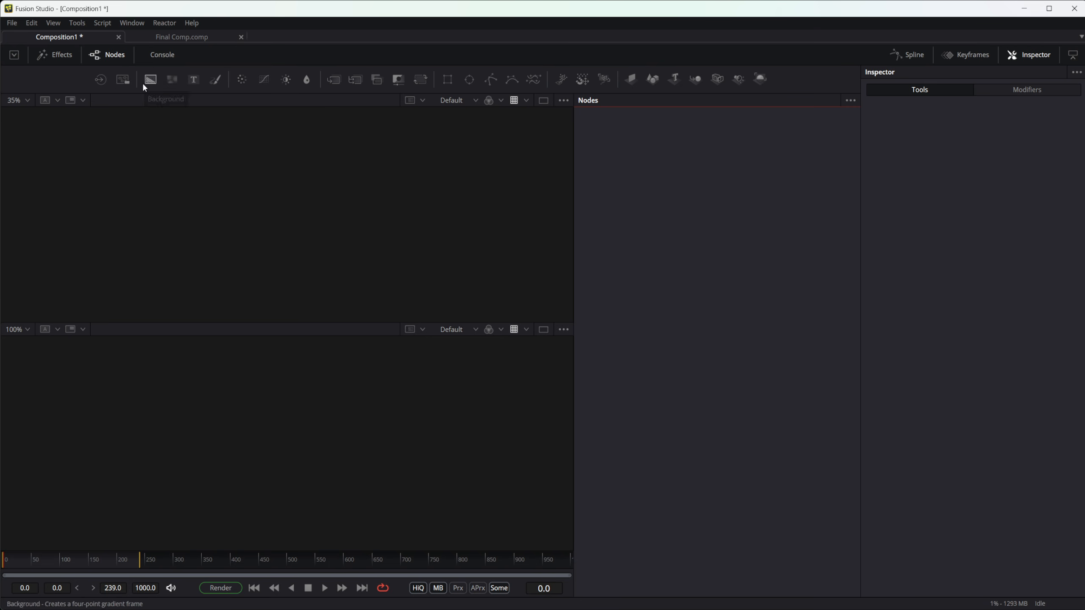
- Add a Loader node without choosing a file in its file browser, and try pasting a path into its filename
left_click(102, 82)
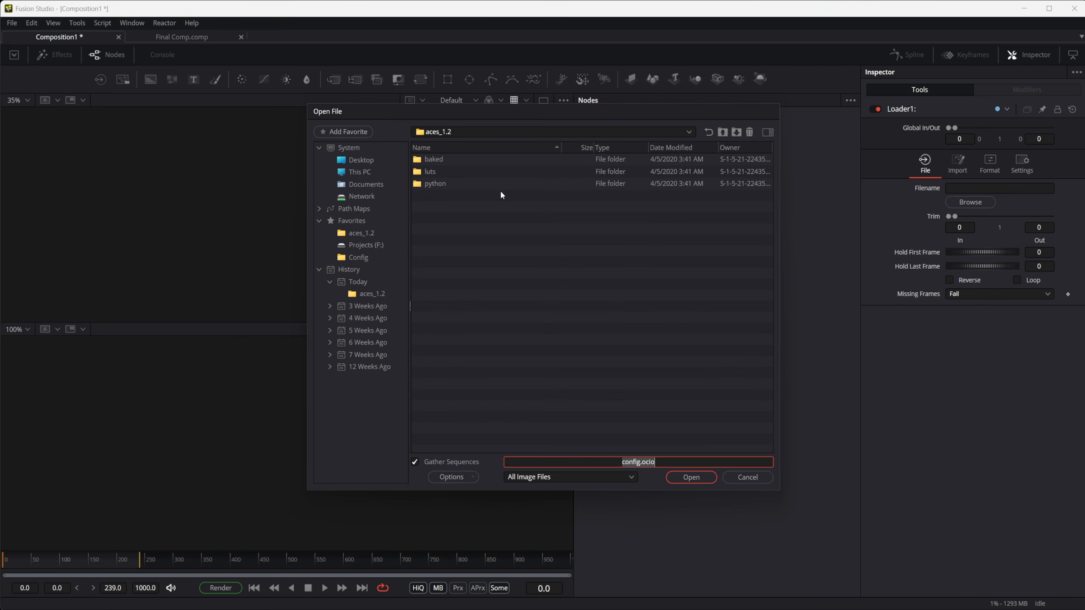
left_click(747, 477)
left_click_drag(664, 239, 744, 386)
scroll(678, 388, "up", 5)
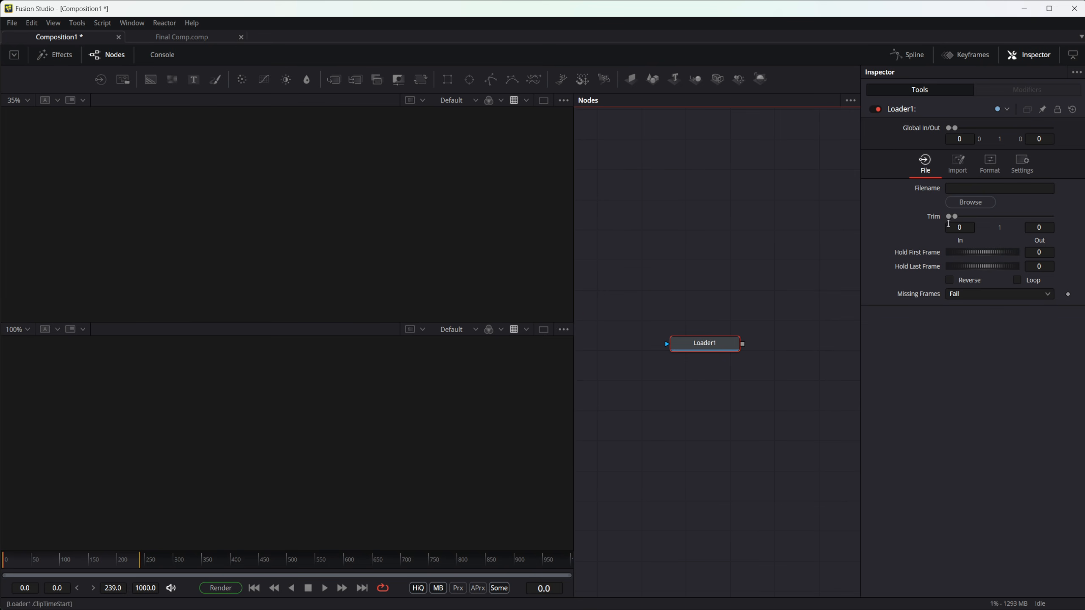
left_click(975, 188)
key("ctrl+v")
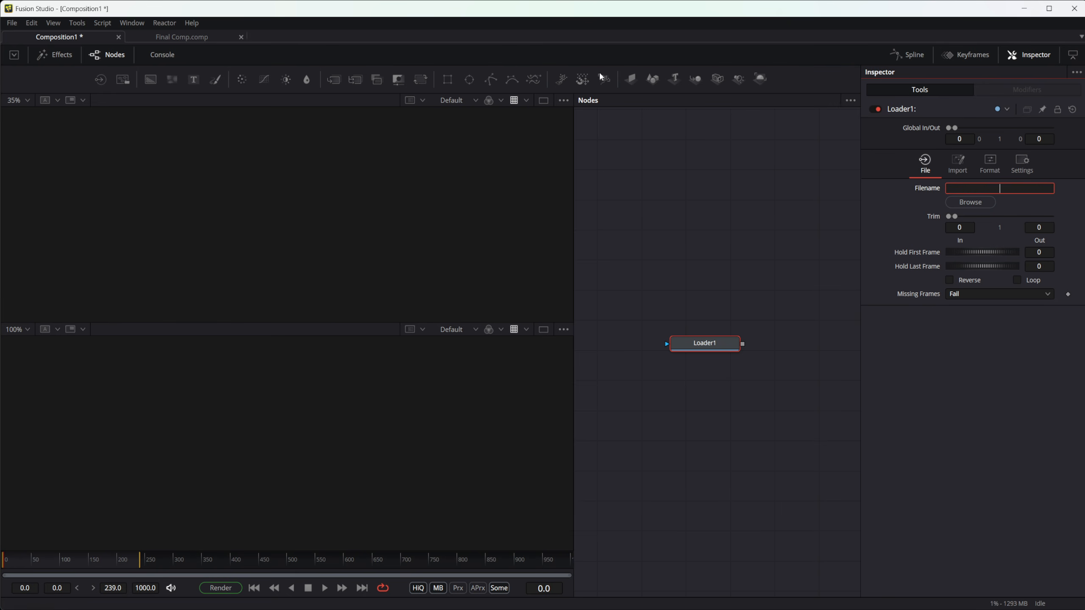
- Copy the render file path from the Beauty_1 loader in the Final Comp.comp composition
left_click(193, 42)
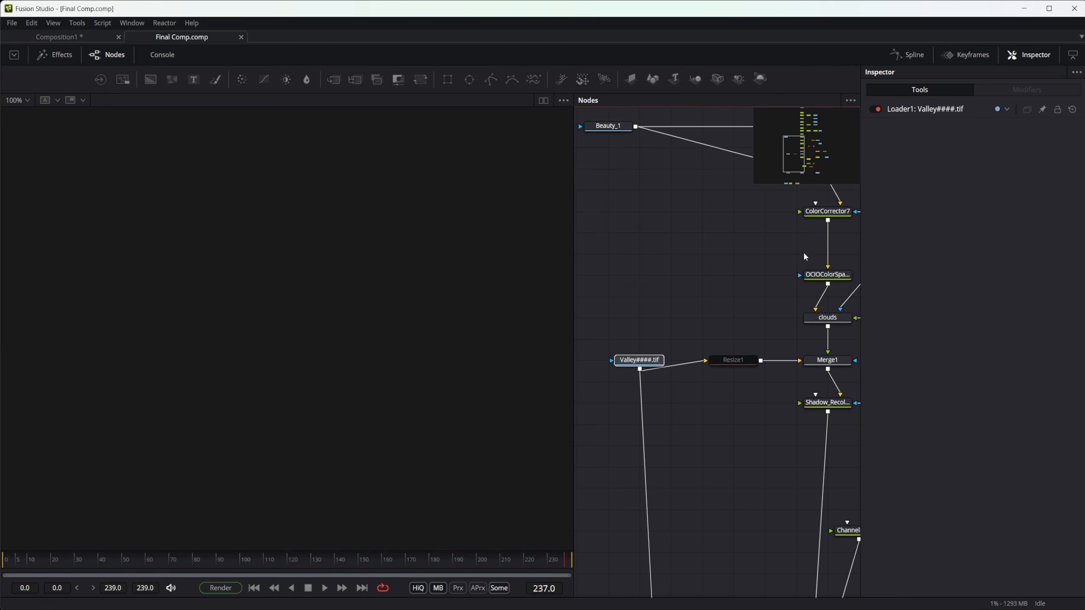
left_click_drag(763, 253, 776, 347)
left_click_drag(688, 344, 706, 394)
left_click(640, 268)
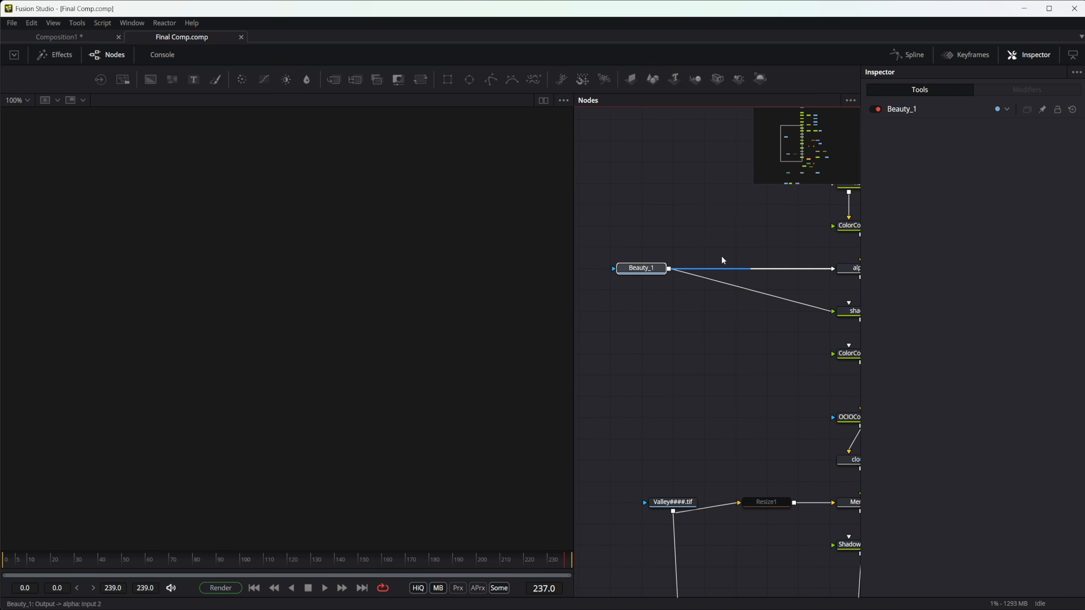
left_click(641, 268)
left_click(994, 189)
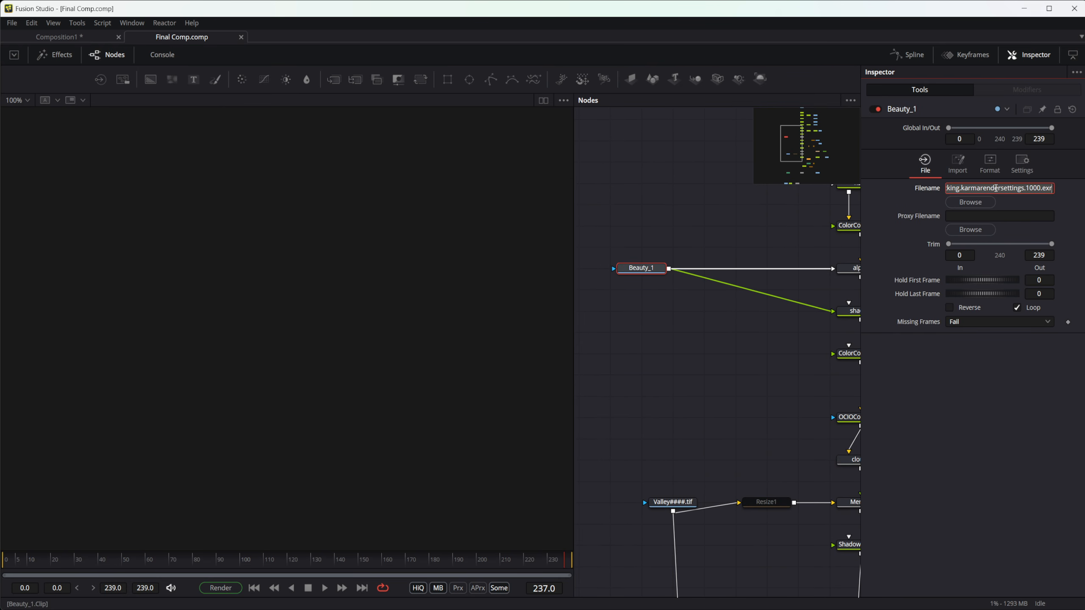
- Paste the copied EXR render path as the filename of the empty Loader in Composition1
left_click(105, 42)
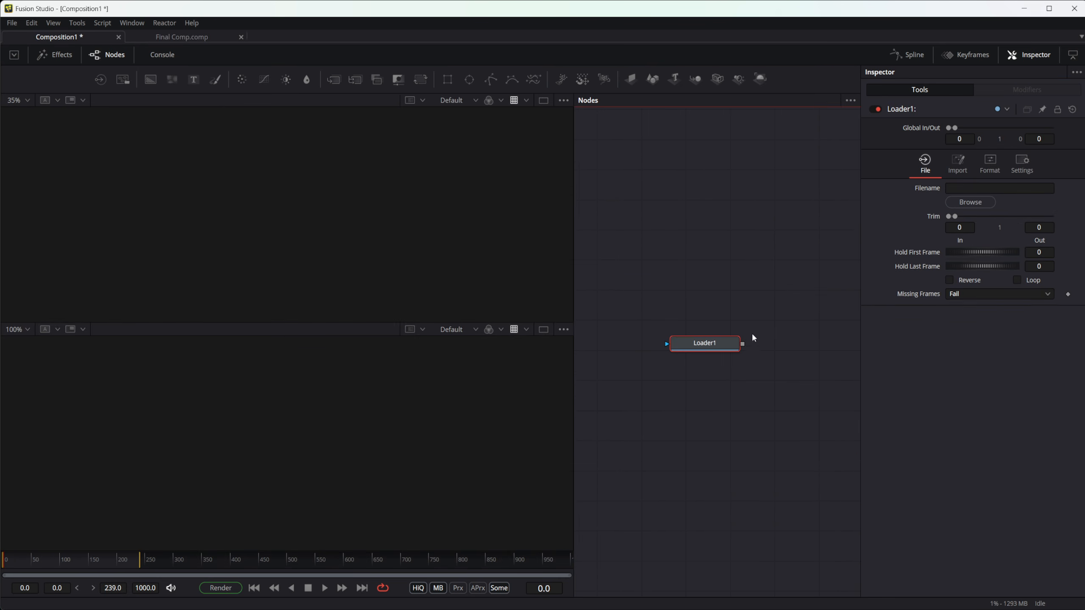
left_click(978, 188)
key("ctrl+v")
key("Return")
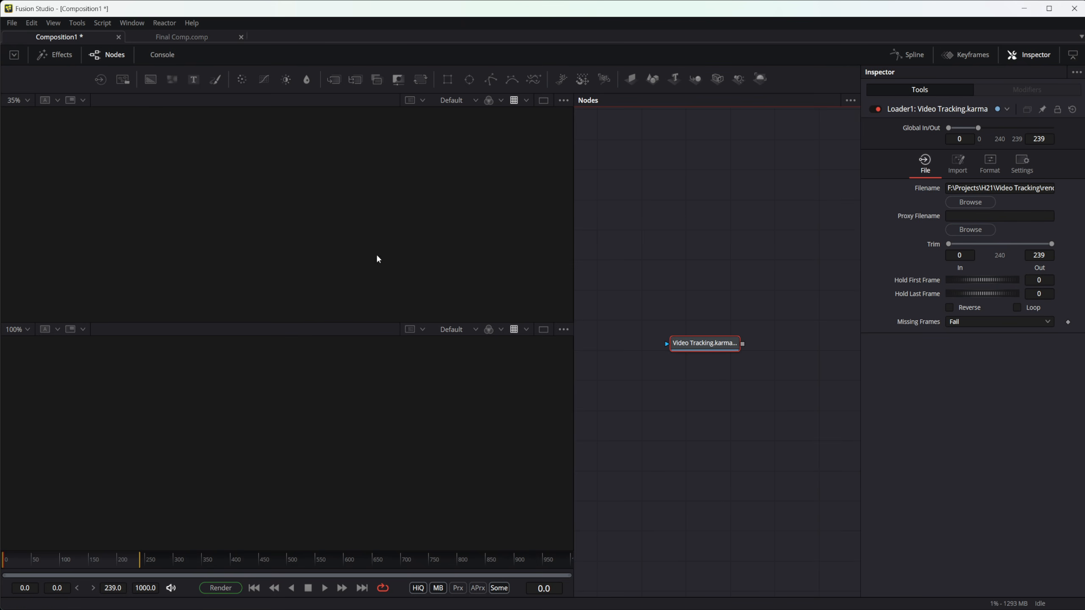
- Show the loaded render in the first viewer, toggling the display in both viewers and leaving the second one empty
left_click_drag(703, 343, 472, 215)
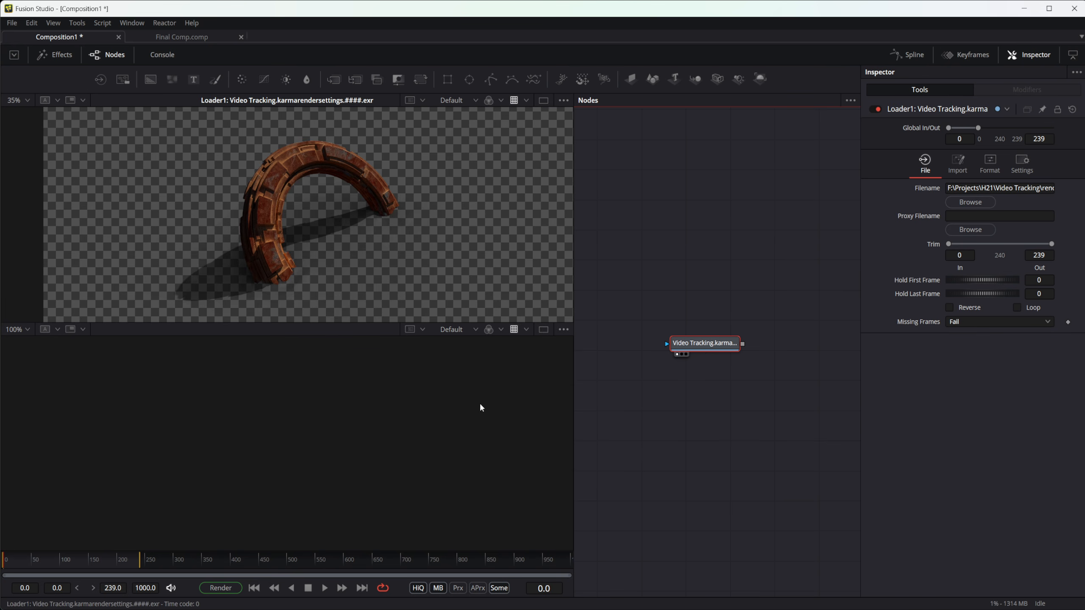
key("2")
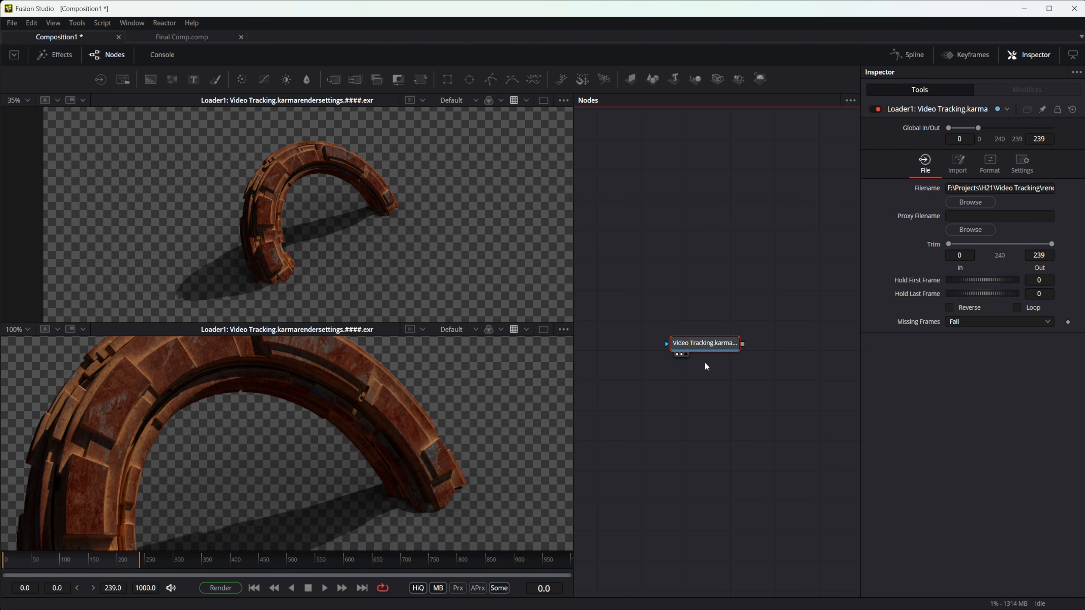
key("2")
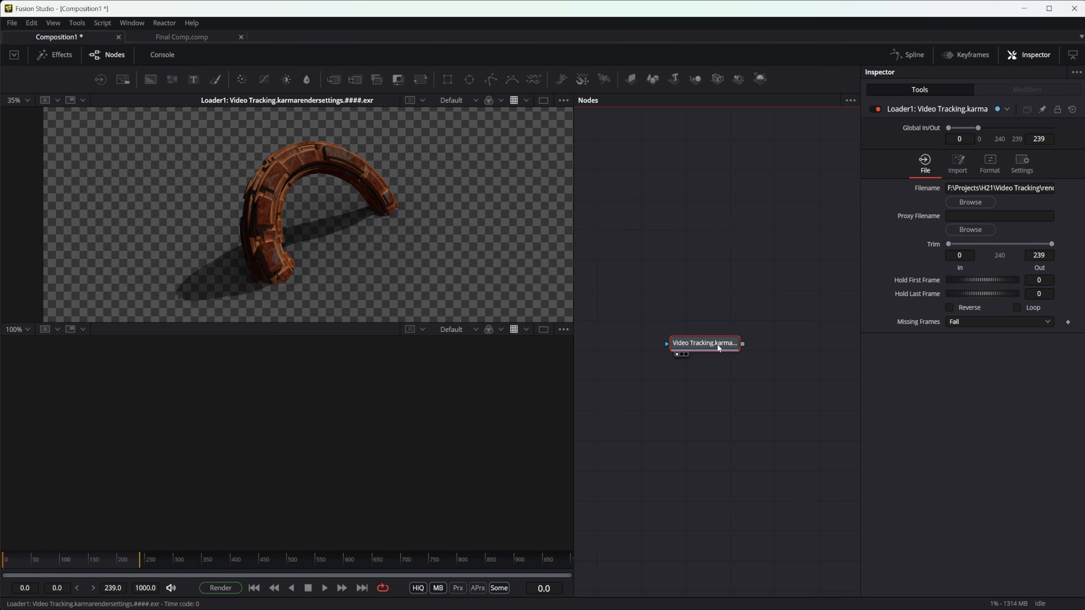
key("1")
key("1")
key("1")
key("1")
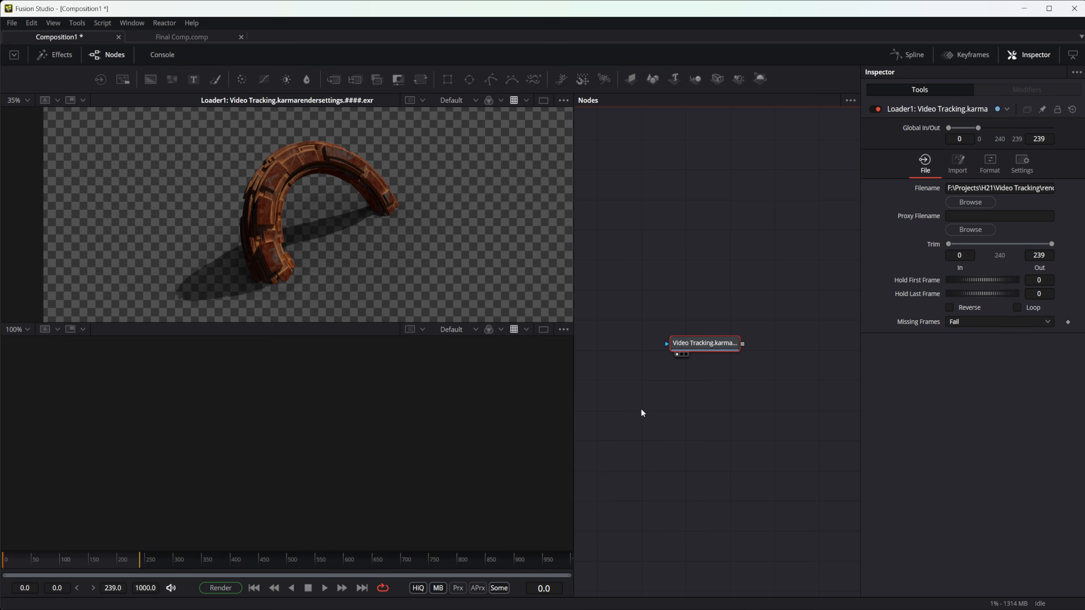
- Compare the arch render with the first viewer's LUT switched off and back on using OCIO ColorSpace
left_click_drag(692, 388, 707, 424)
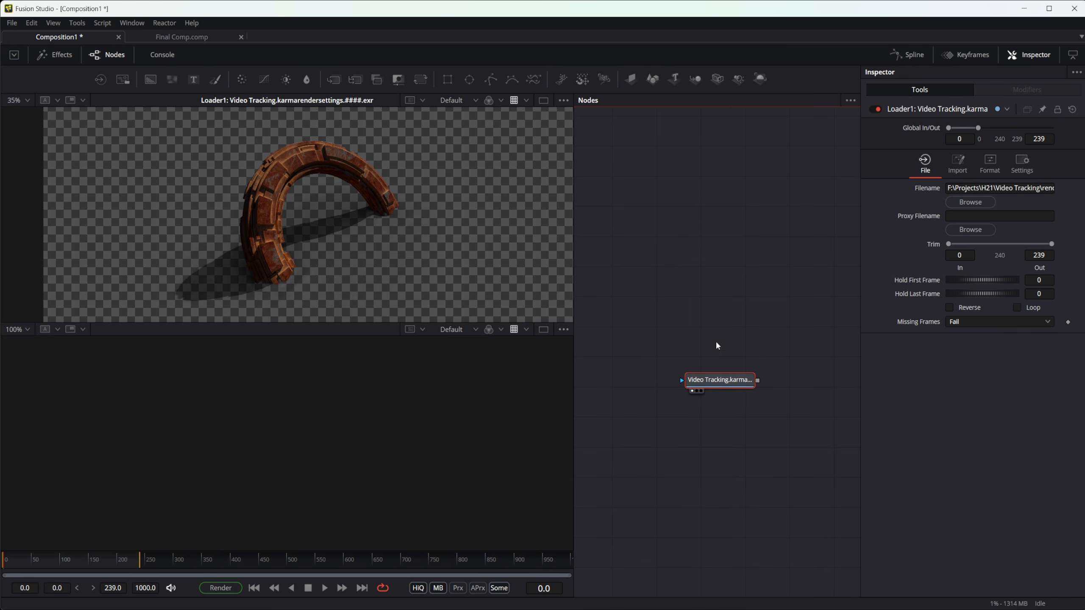
left_click(511, 101)
left_click_drag(378, 201, 355, 242)
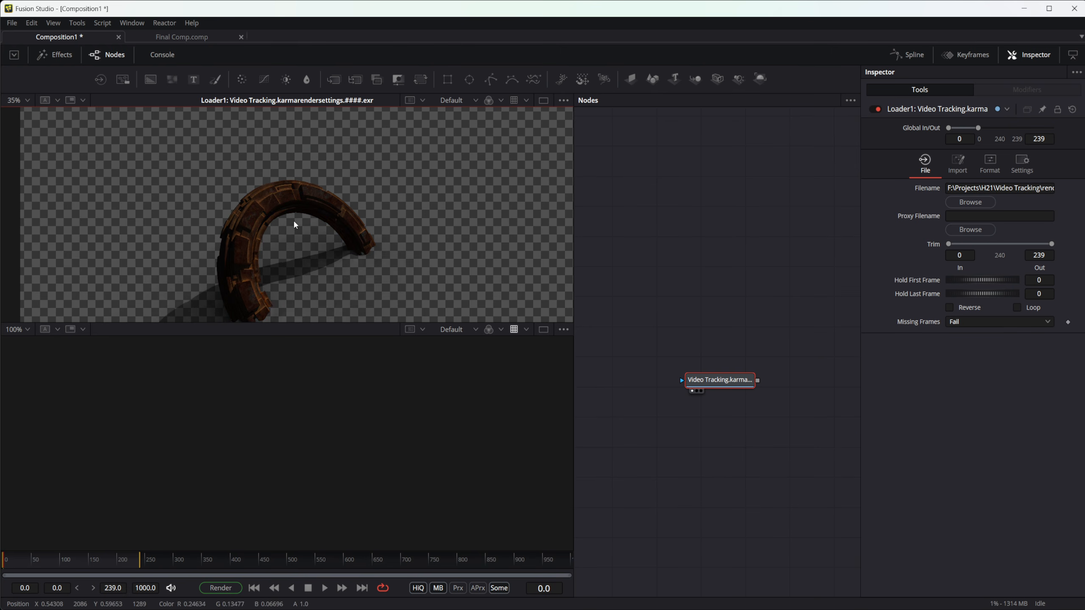
left_click(528, 102)
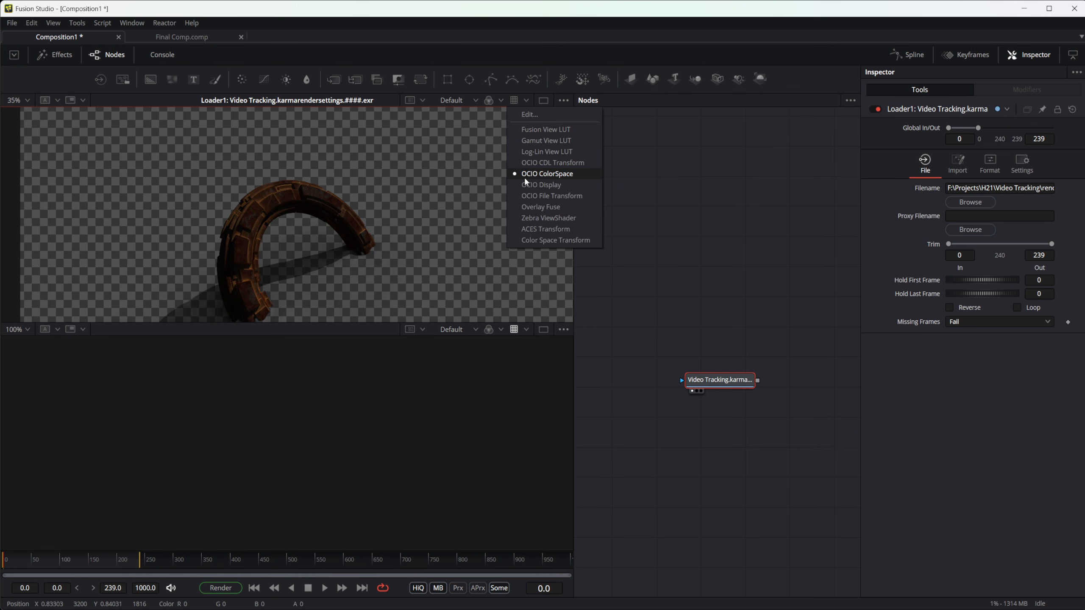
left_click(525, 179)
- Open the first viewer's LUT settings, choose ACES - ACEScg as the source space, and close the editor
left_click(526, 101)
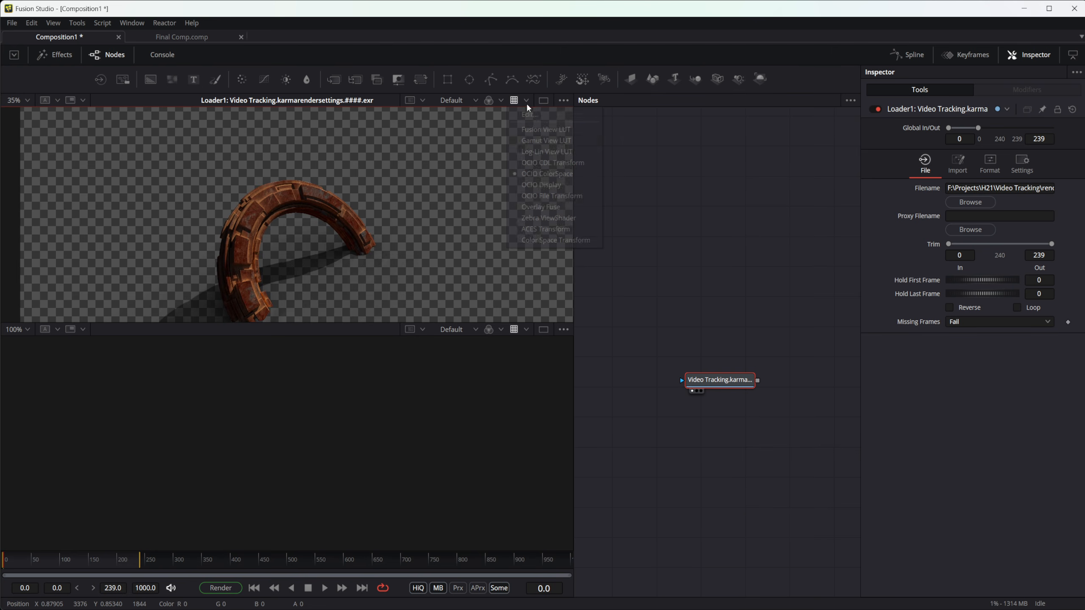
left_click(548, 117)
left_click_drag(456, 218, 504, 254)
left_click_drag(515, 261, 402, 216)
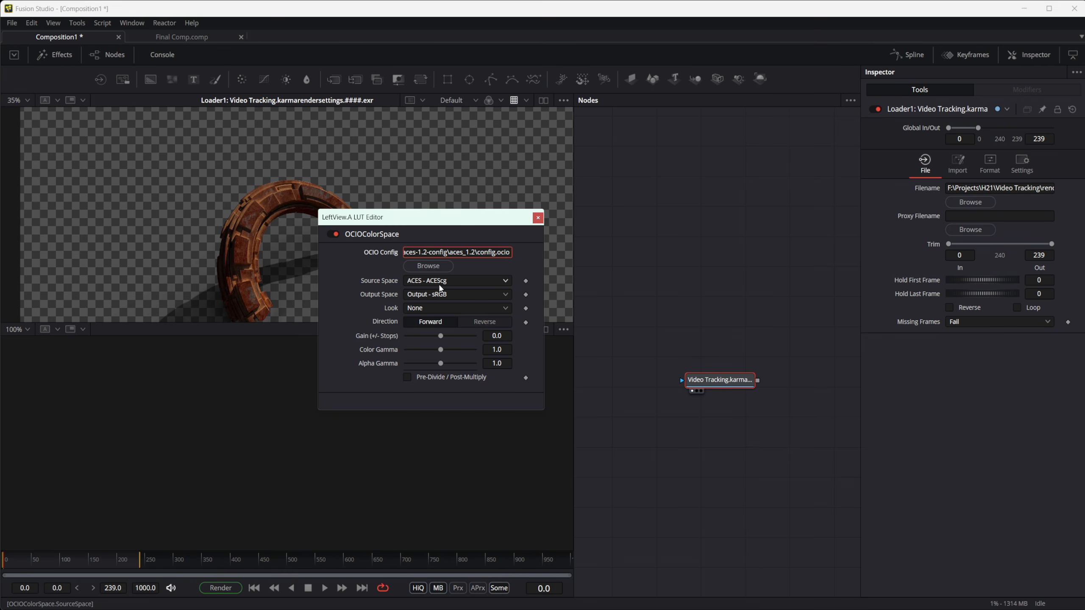
left_click(413, 285)
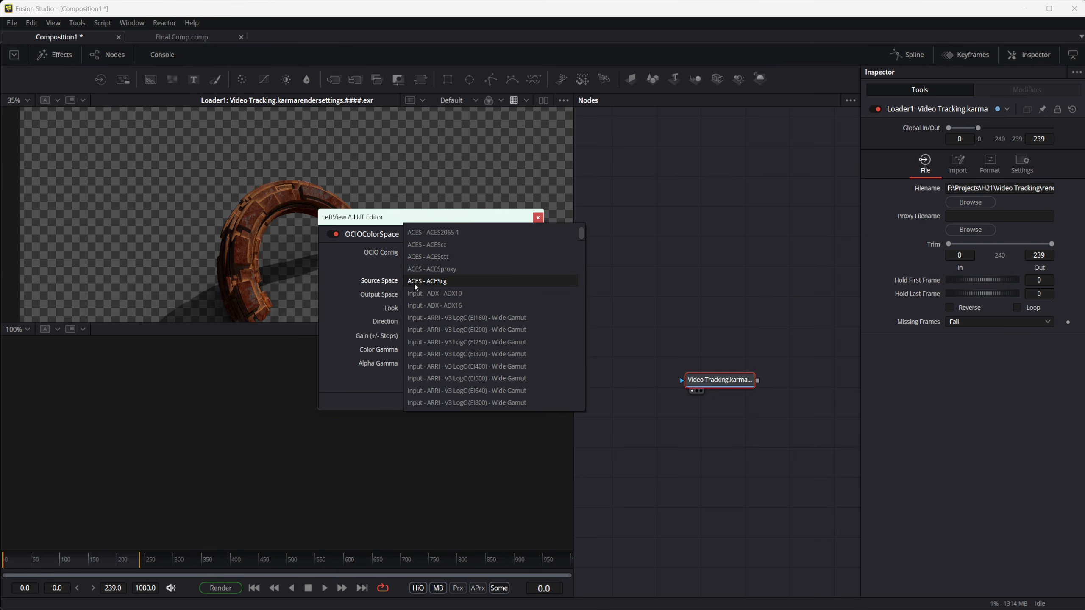
left_click(413, 282)
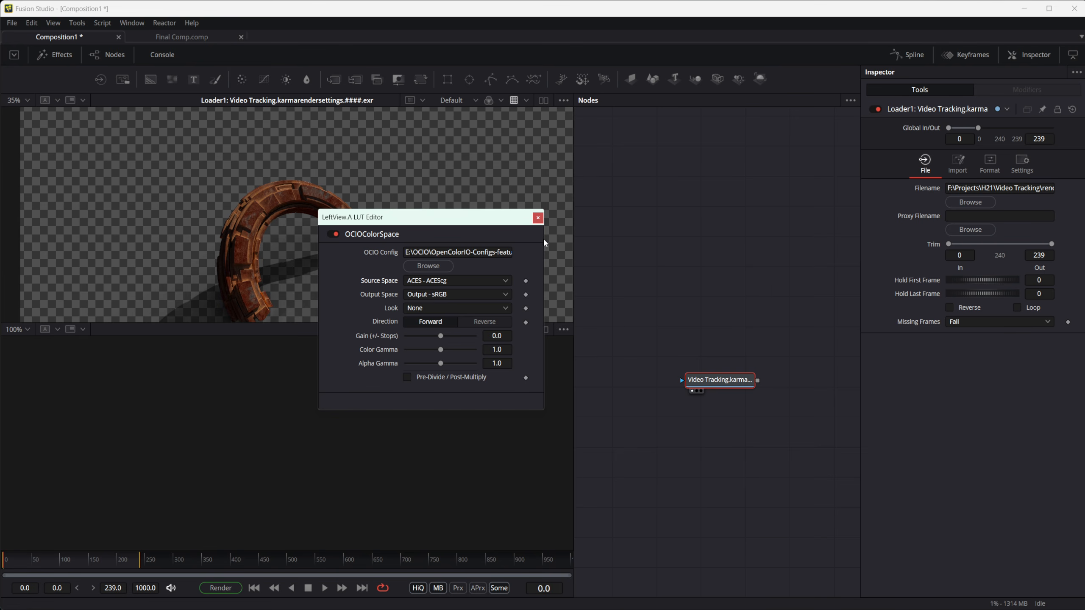
left_click(537, 218)
- Examine the second viewer's OCIO ColorSpace LUT settings and close the editor
left_click_drag(702, 390, 707, 386)
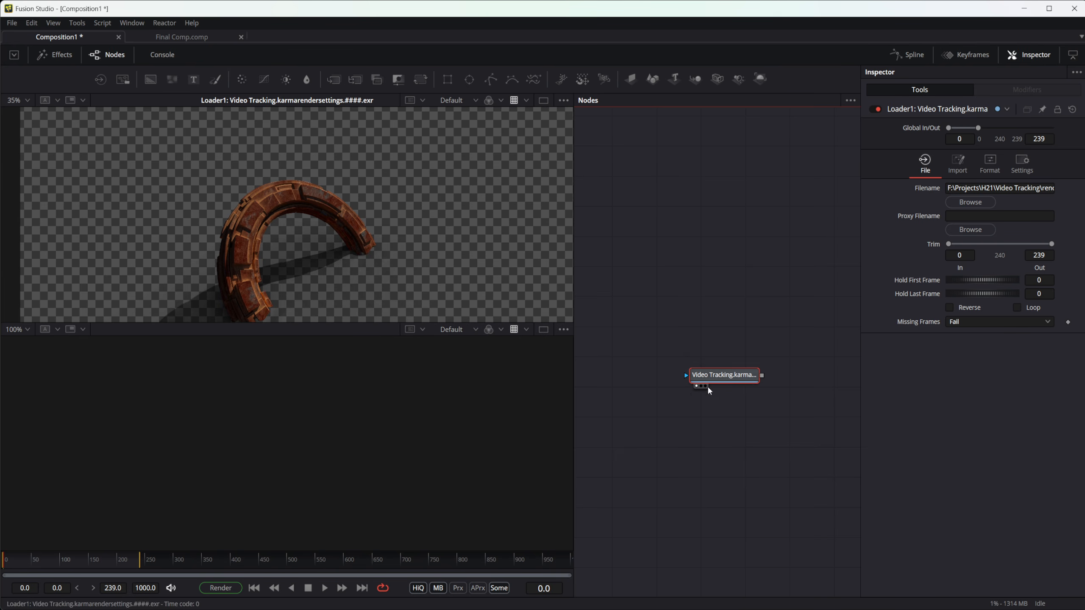
left_click(525, 329)
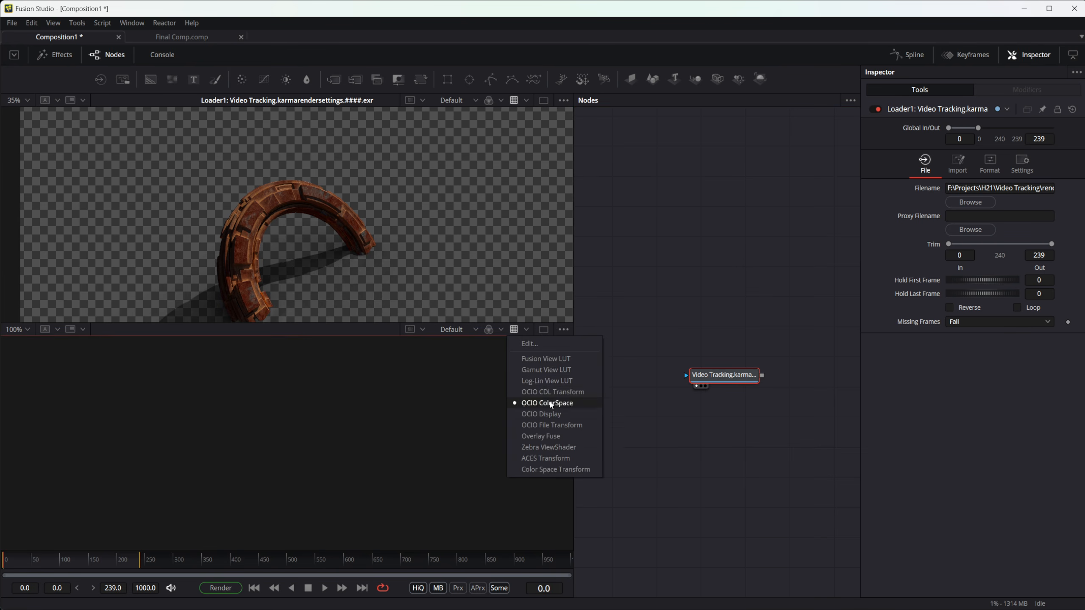
left_click(537, 351)
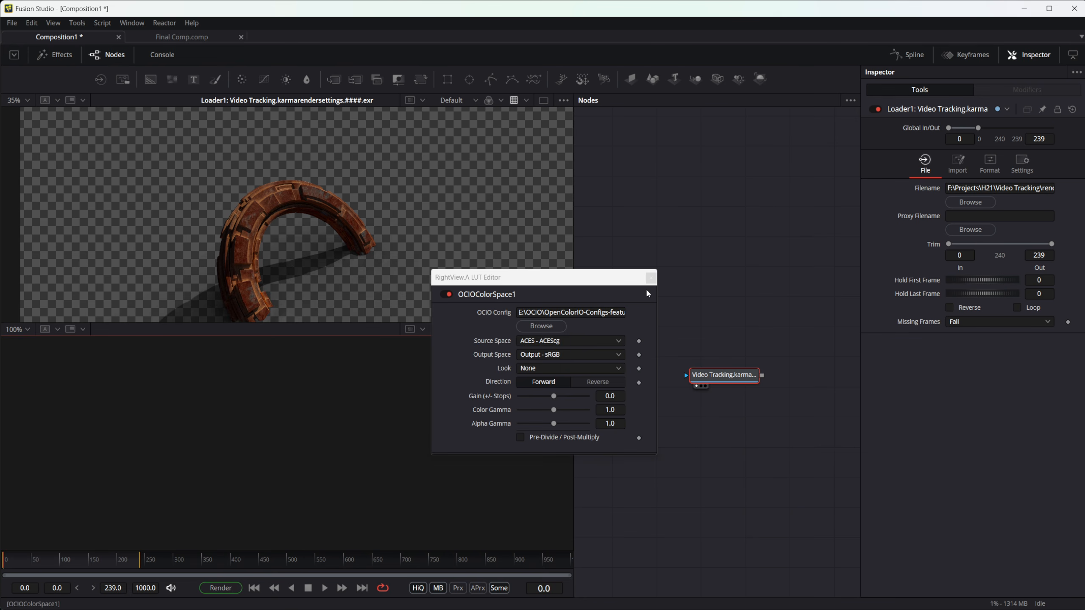
left_click(647, 289)
- Toggle the first viewer's LUT repeatedly to compare the render with and without the colour transform
left_click(512, 102)
left_click(512, 101)
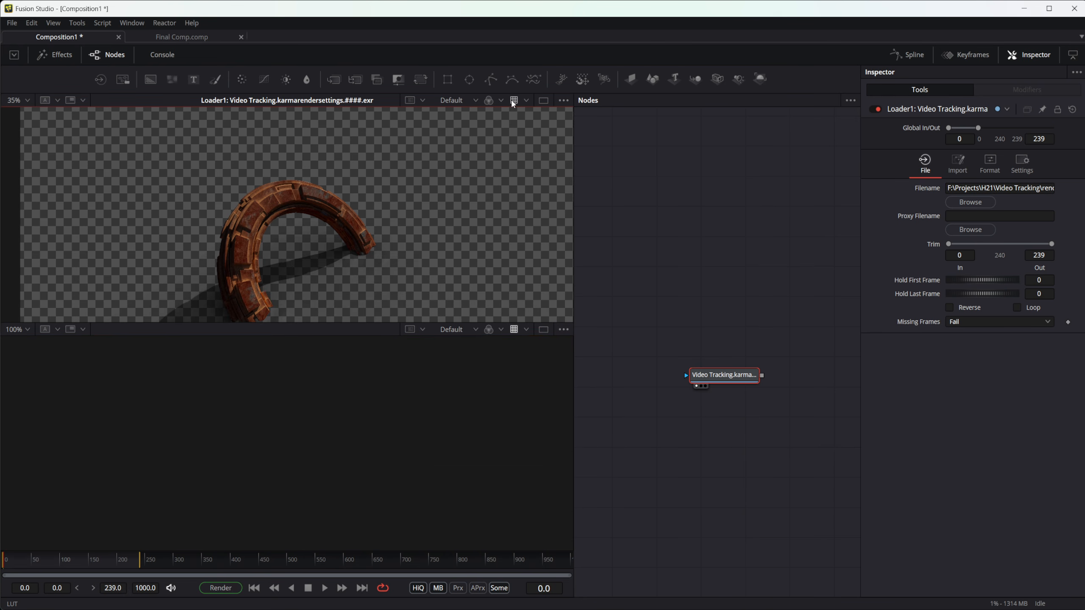
left_click(512, 101)
left_click(513, 101)
left_click_drag(716, 356, 682, 326)
left_click_drag(708, 437, 772, 398)
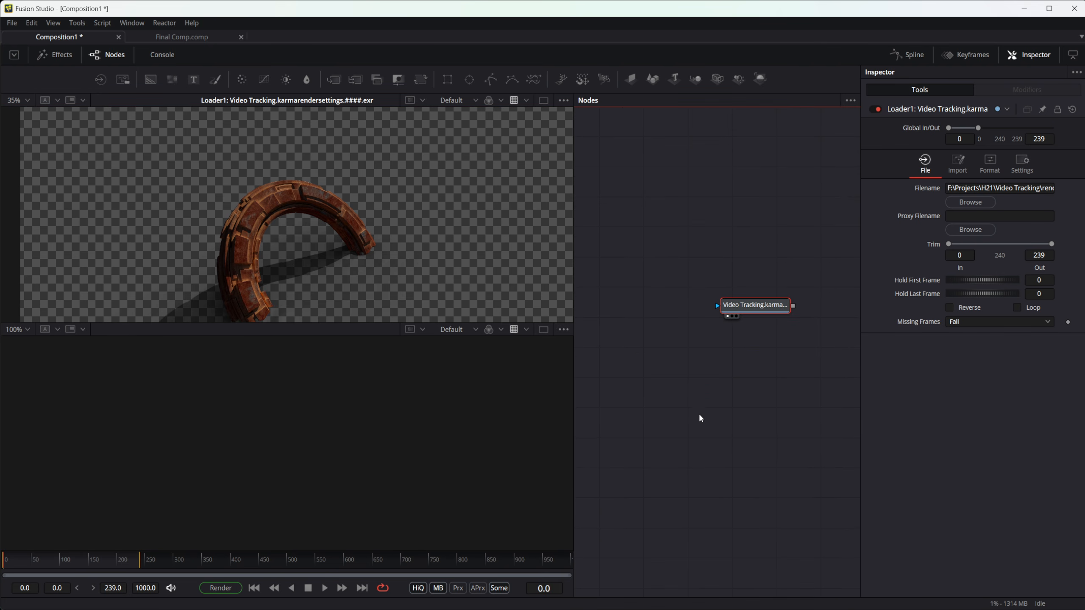
- Copy the Valley####.tif loader from Final Comp.comp and paste it into Composition1 beside the render loader
left_click(648, 408)
left_click(184, 42)
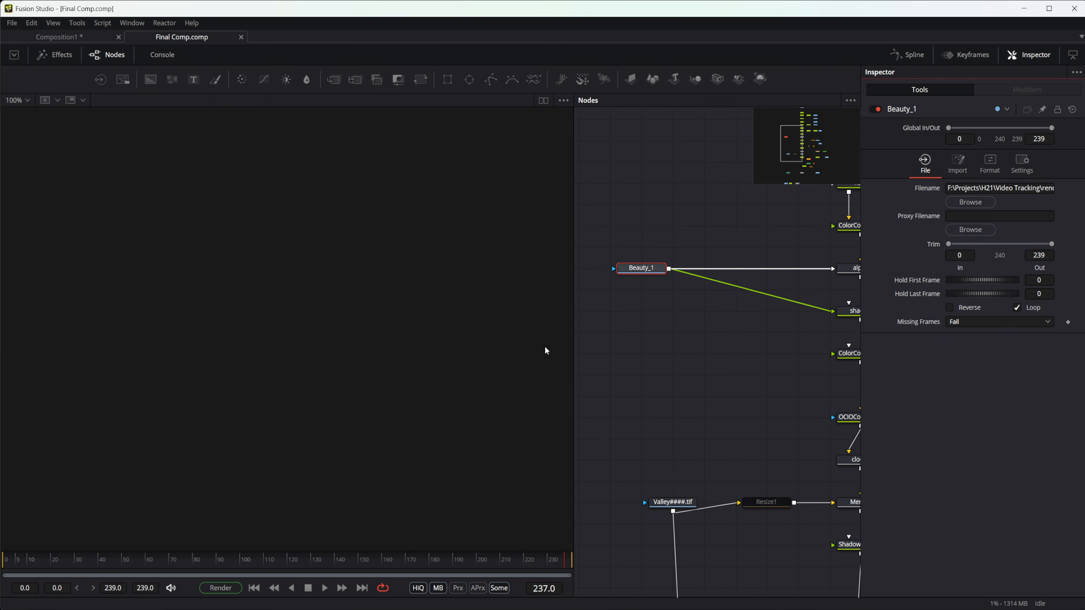
left_click(663, 445)
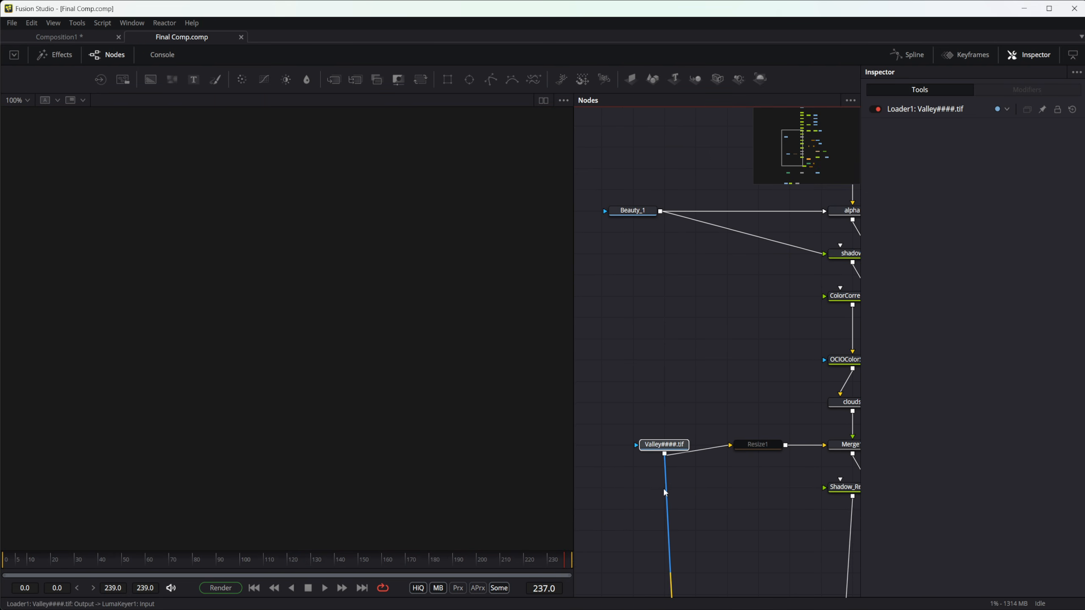
left_click(92, 41)
key("ctrl+v")
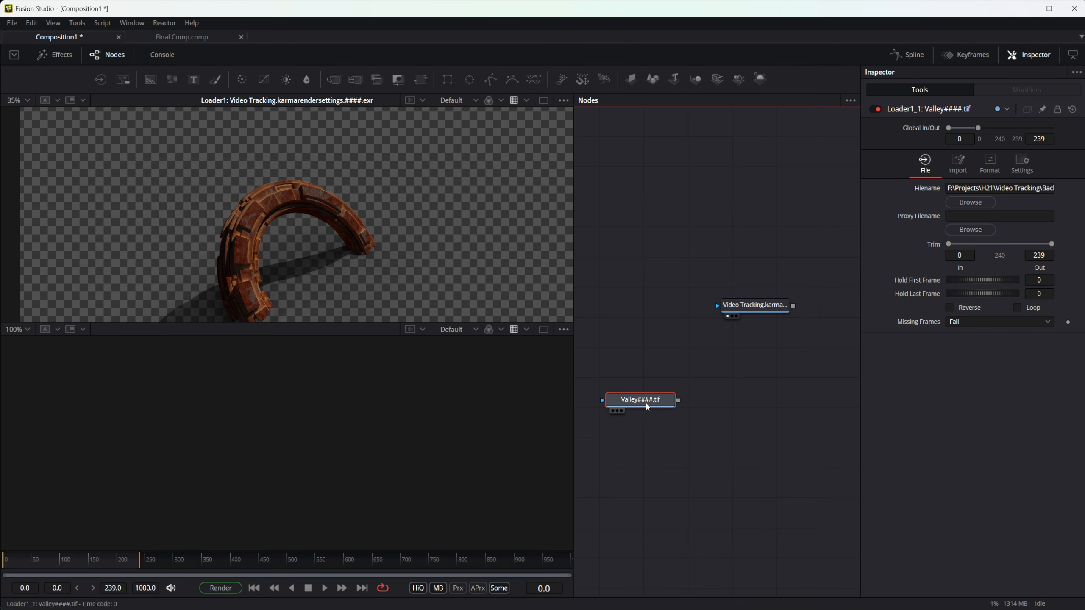
- Show the Valley####.tif footage in the second viewer and turn off that viewer's LUT
left_click_drag(649, 408, 405, 393)
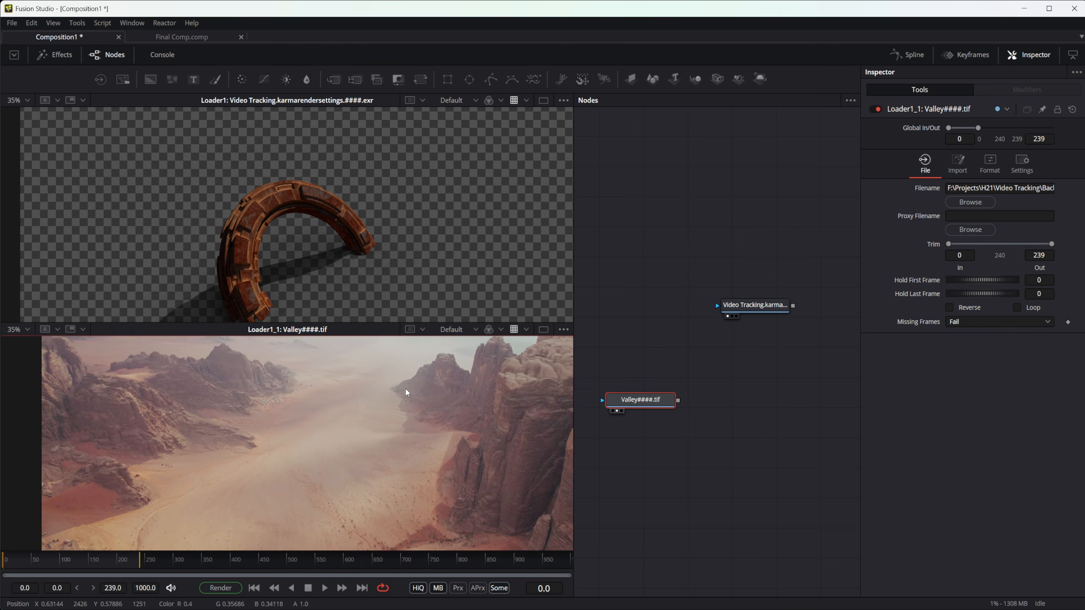
scroll(306, 442, "down", 2)
scroll(309, 436, "up", 2)
scroll(346, 435, "down", 1)
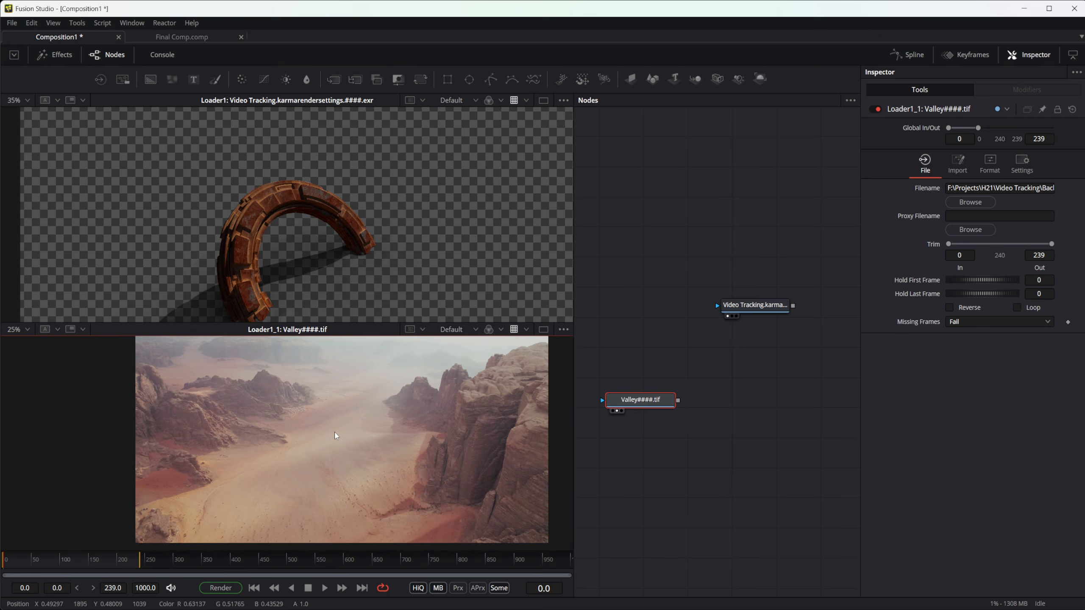
scroll(388, 439, "up", 1)
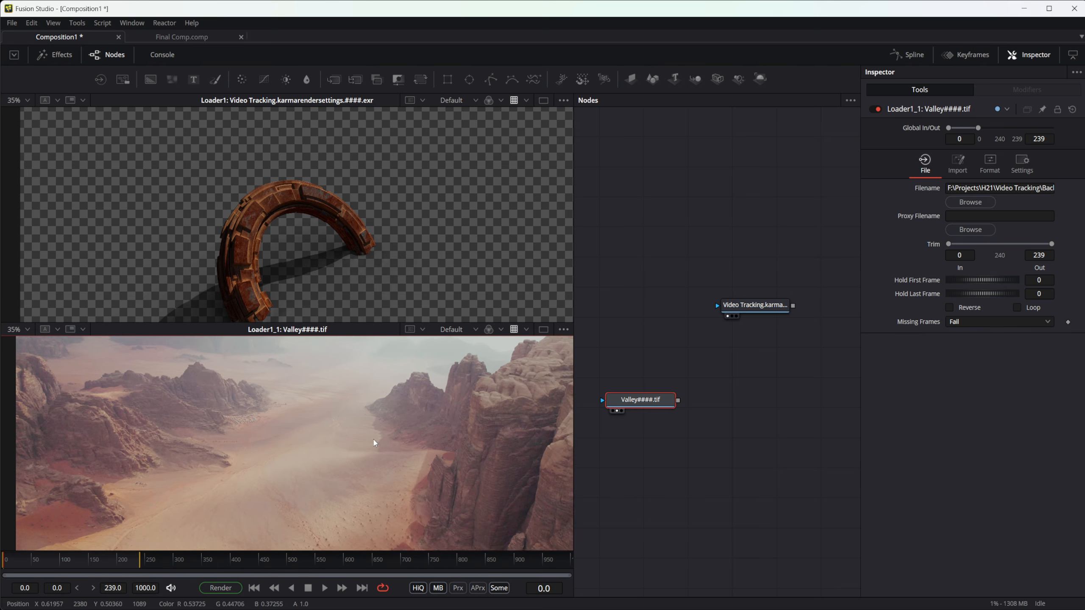
scroll(368, 436, "down", 1)
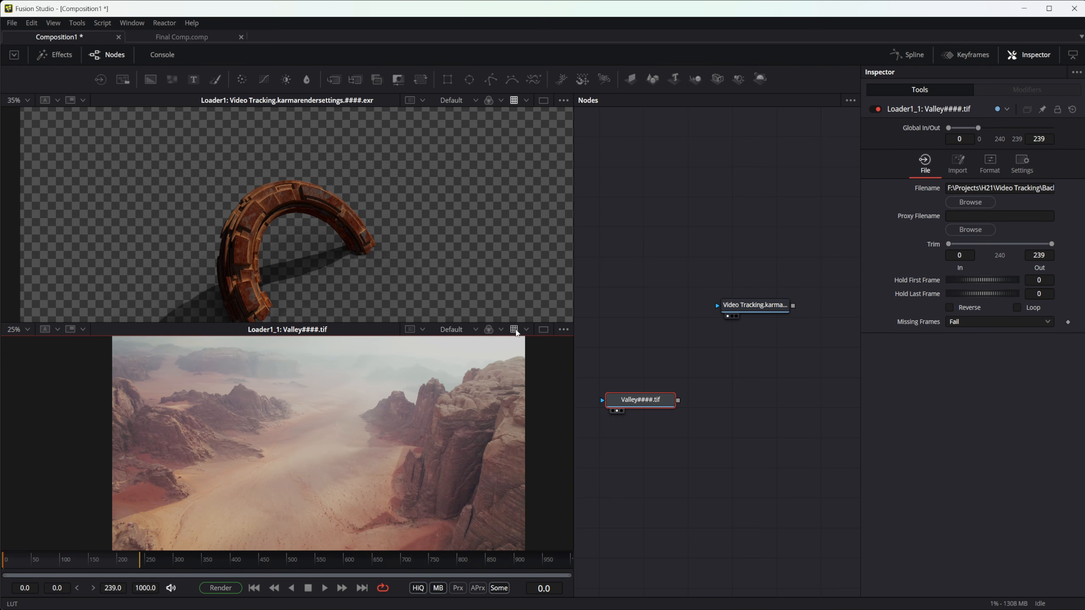
left_click(513, 330)
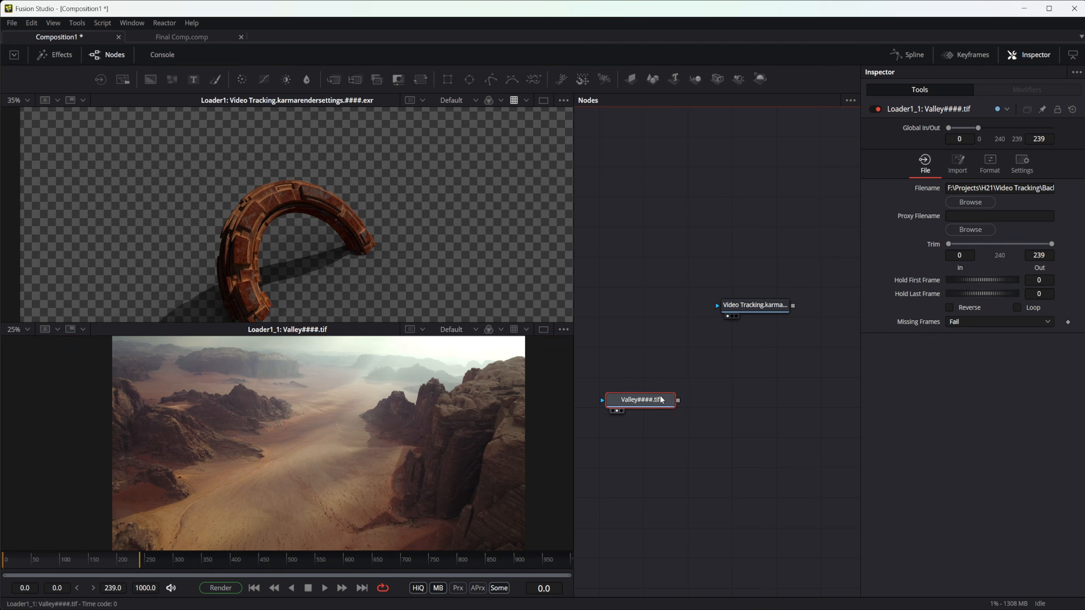
- Merge the EXR render over the Valley####.tif footage and show the merged result in both viewers
left_click_drag(803, 385, 777, 397)
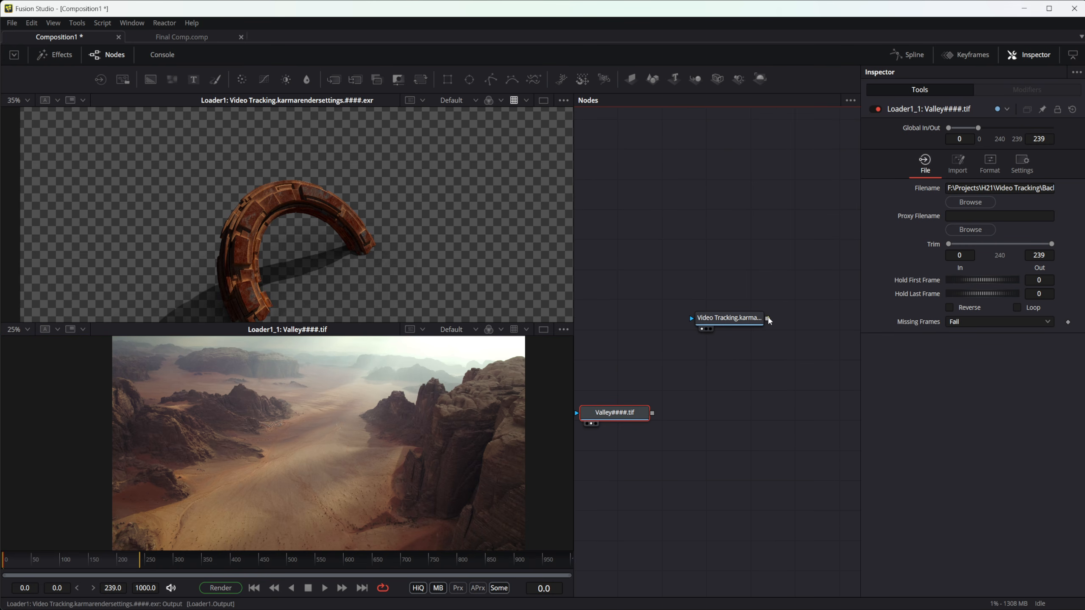
left_click_drag(767, 319, 652, 413)
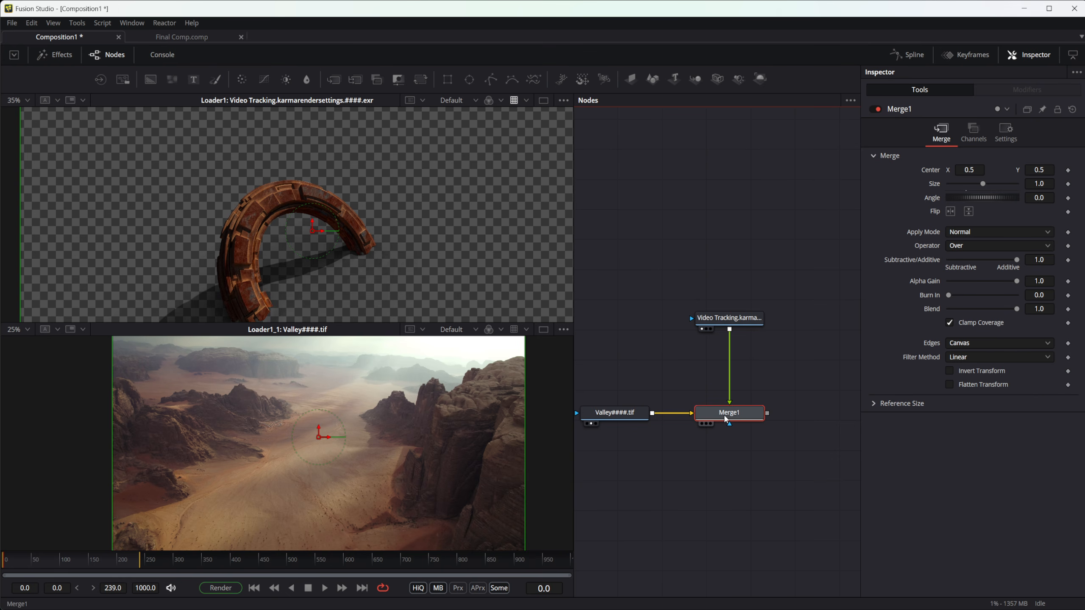
key("2")
key("1")
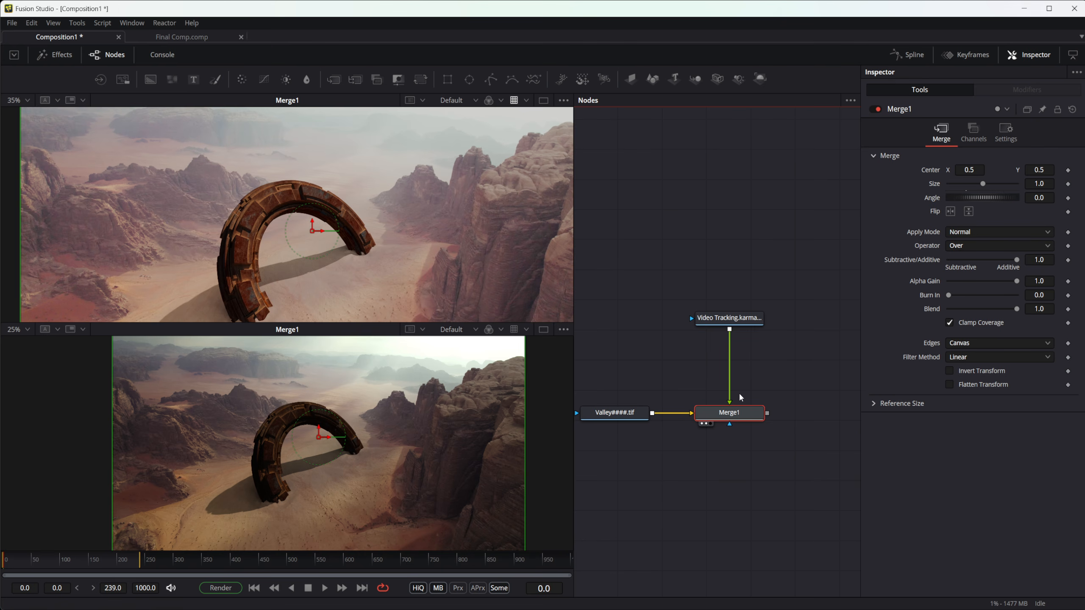
- Show the EXR render loader in the first viewer again and enlarge the second viewer with the merged result
left_click_drag(729, 317, 426, 234)
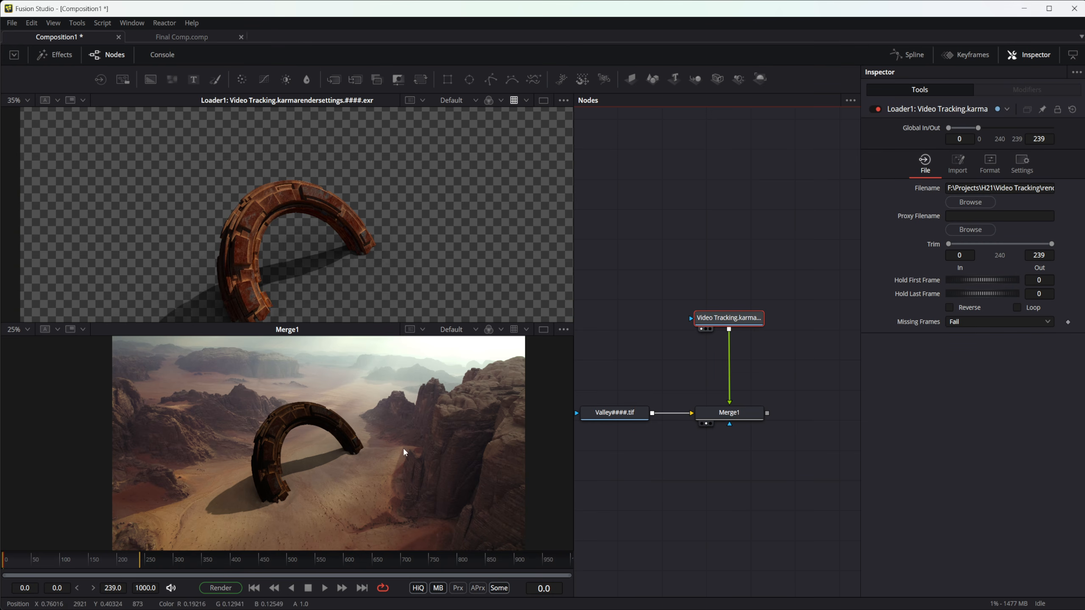
left_click_drag(360, 323, 360, 237)
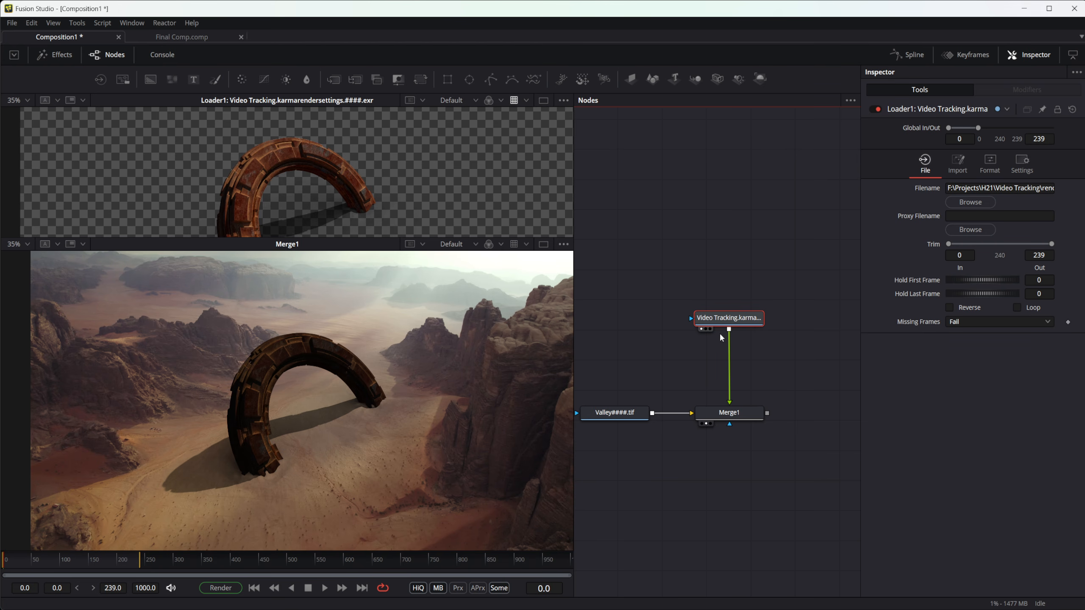
left_click_drag(629, 385, 668, 362)
- Inspect both loaders and compare the merged result with the second viewer's LUT on and off
left_click(660, 398)
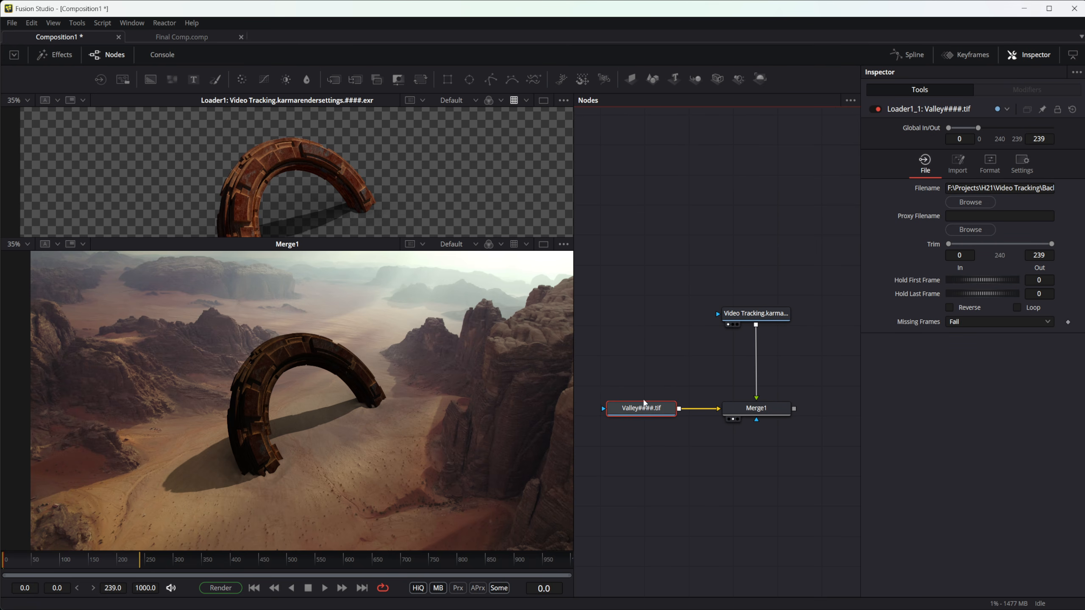
left_click(755, 313)
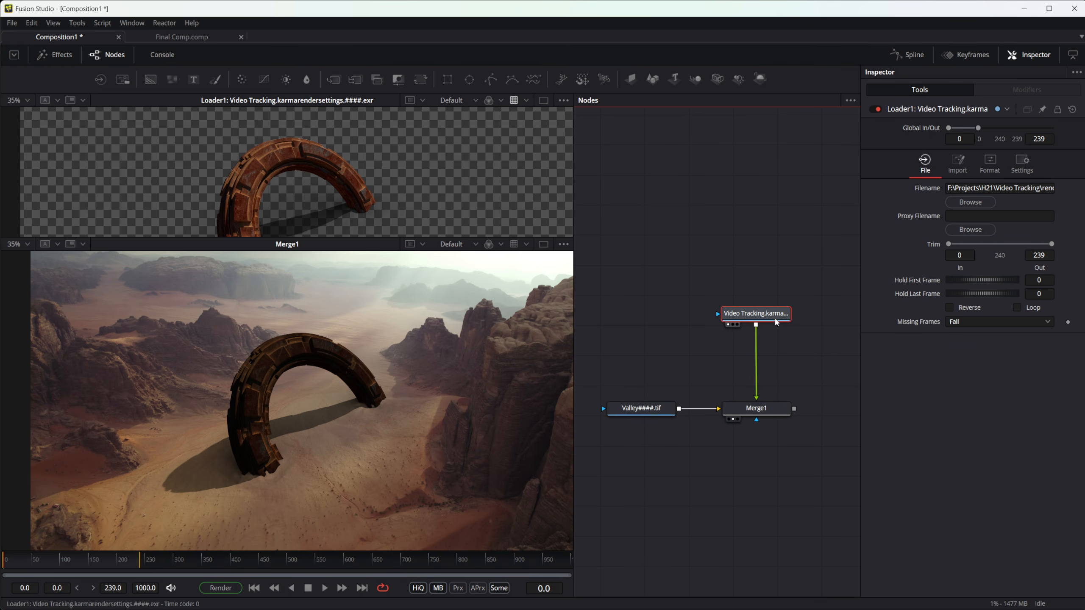
left_click_drag(753, 384, 740, 385)
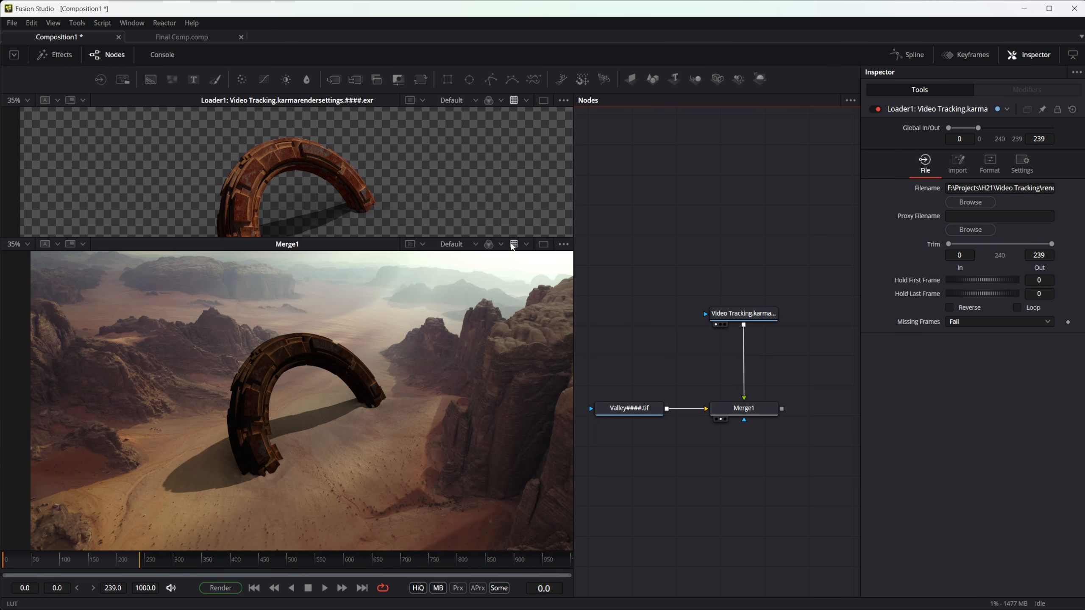
left_click(512, 246)
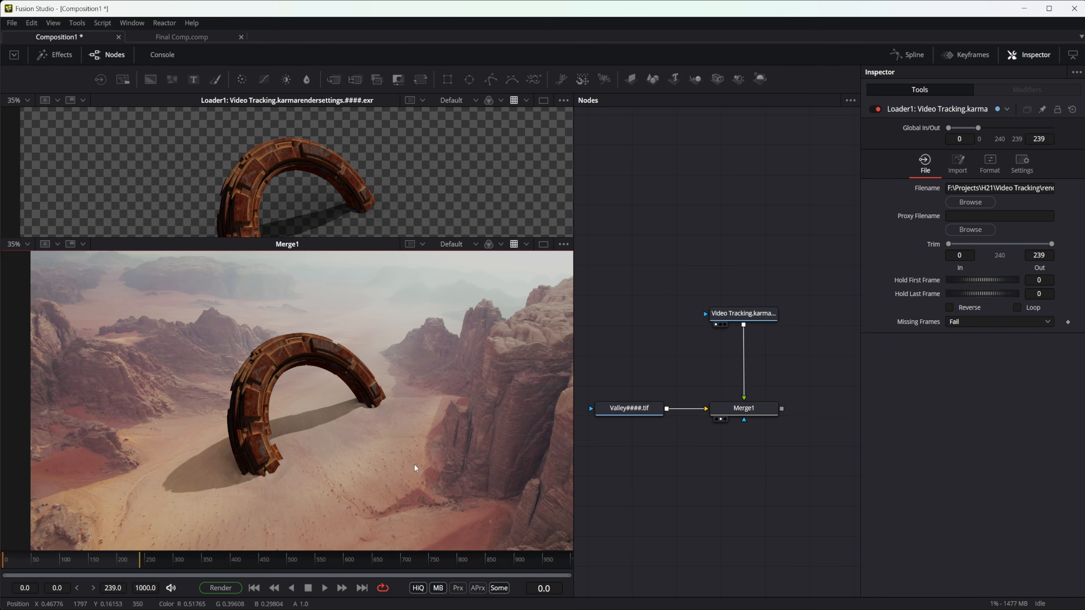
left_click(515, 243)
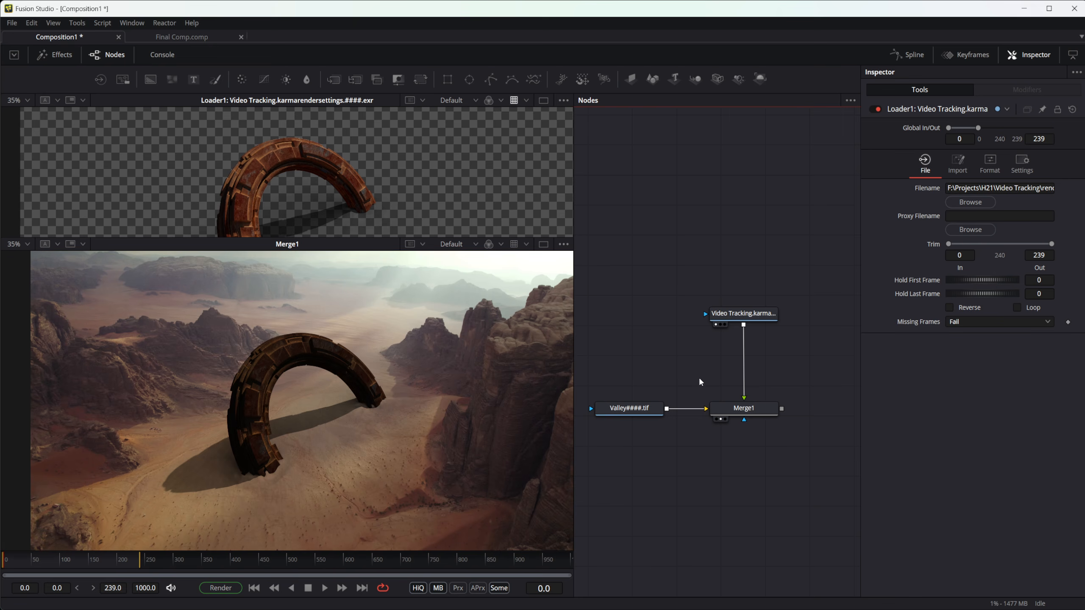
- Find the OCIO ColorSpace tool by searching for ocio and add one node to the composition
key("shift+space")
type("ocio")
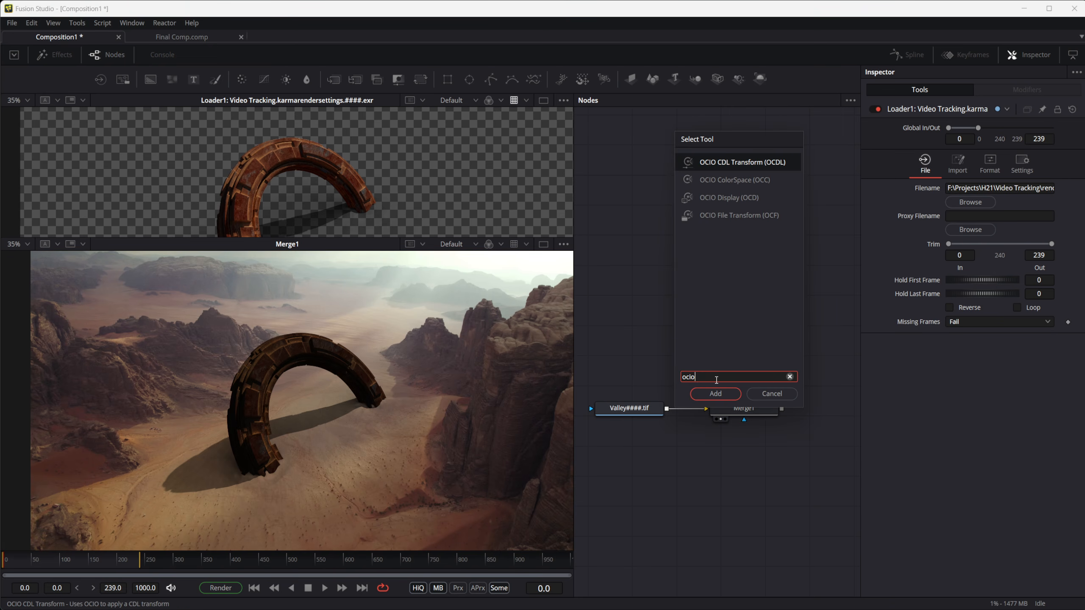
left_click(751, 181)
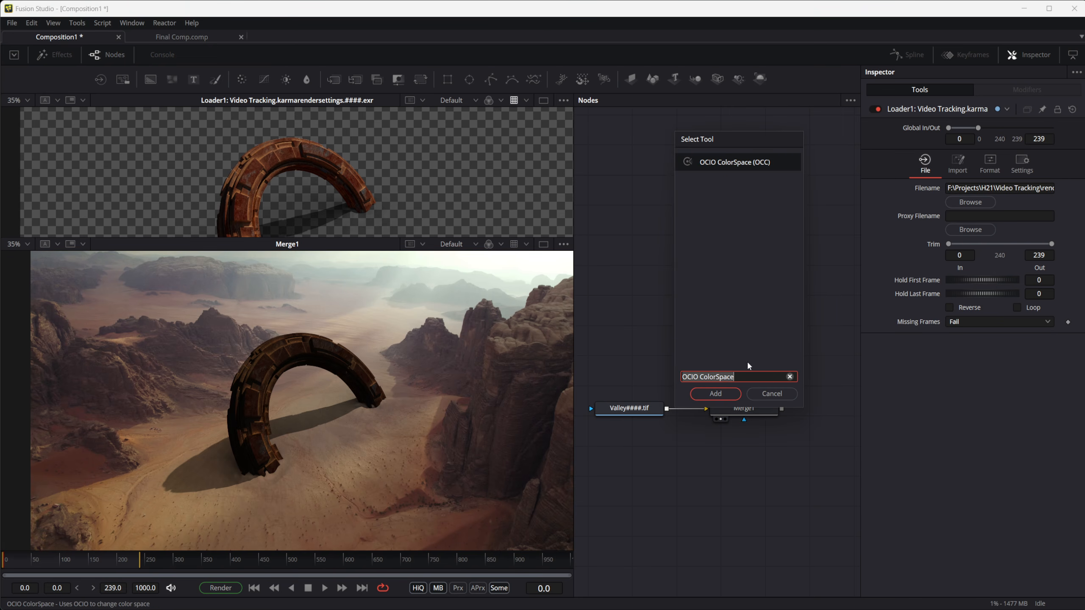
left_click(719, 395)
key("shift+space")
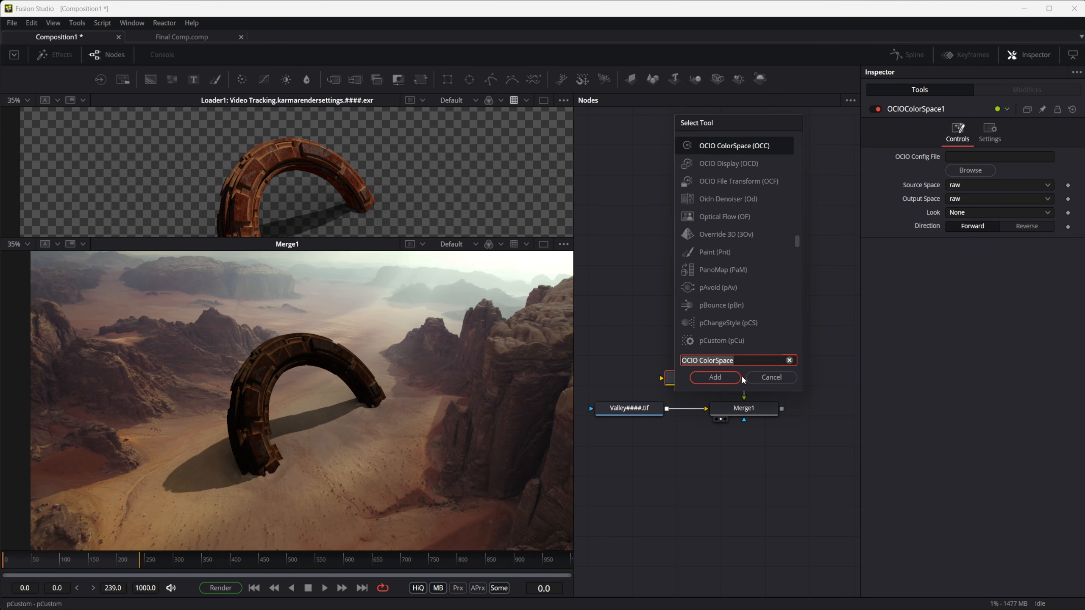
left_click(754, 380)
- Insert the OCIO ColorSpace node into the connection between the EXR render loader and the merge
left_click_drag(698, 380, 716, 359)
scroll(764, 389, "up", 2)
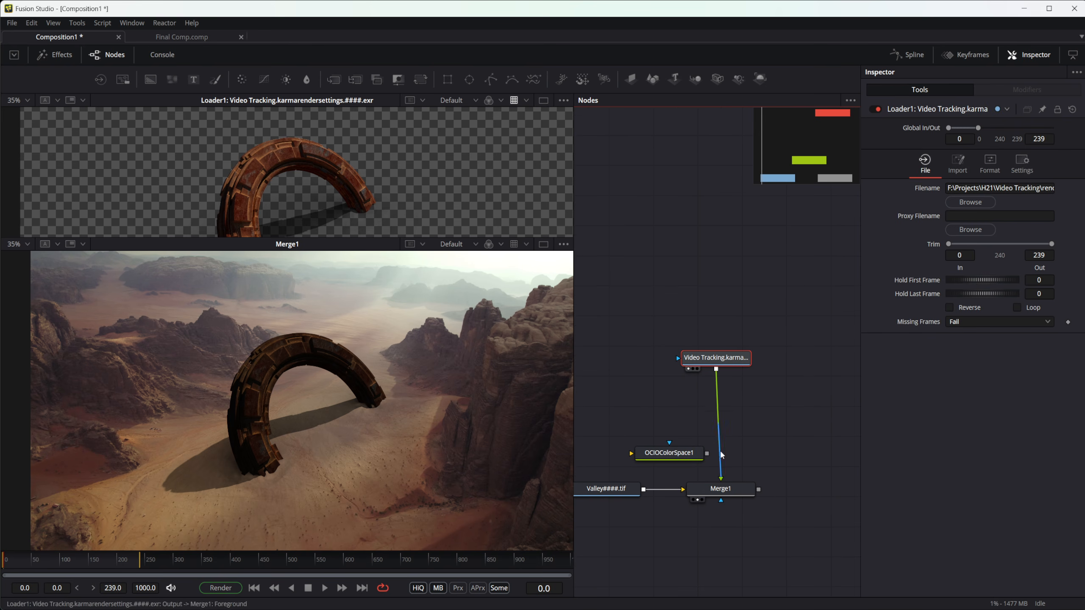
left_click_drag(704, 457, 723, 447)
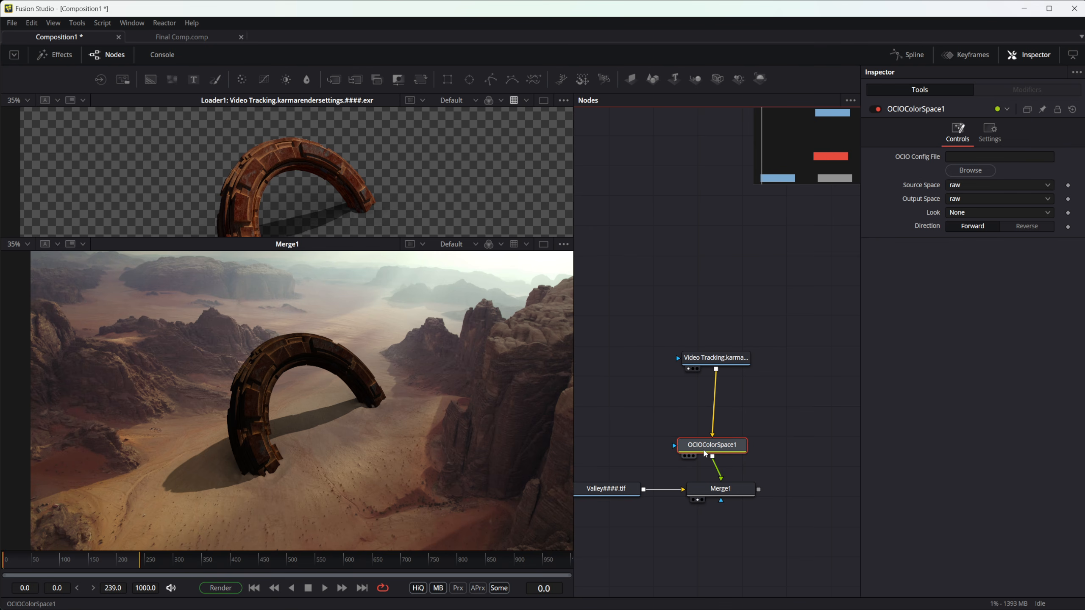
- Align the OCIO ColorSpace node above the merge and load config.ocio from the aces_1.2 folder as its config file
left_click_drag(722, 449, 729, 452)
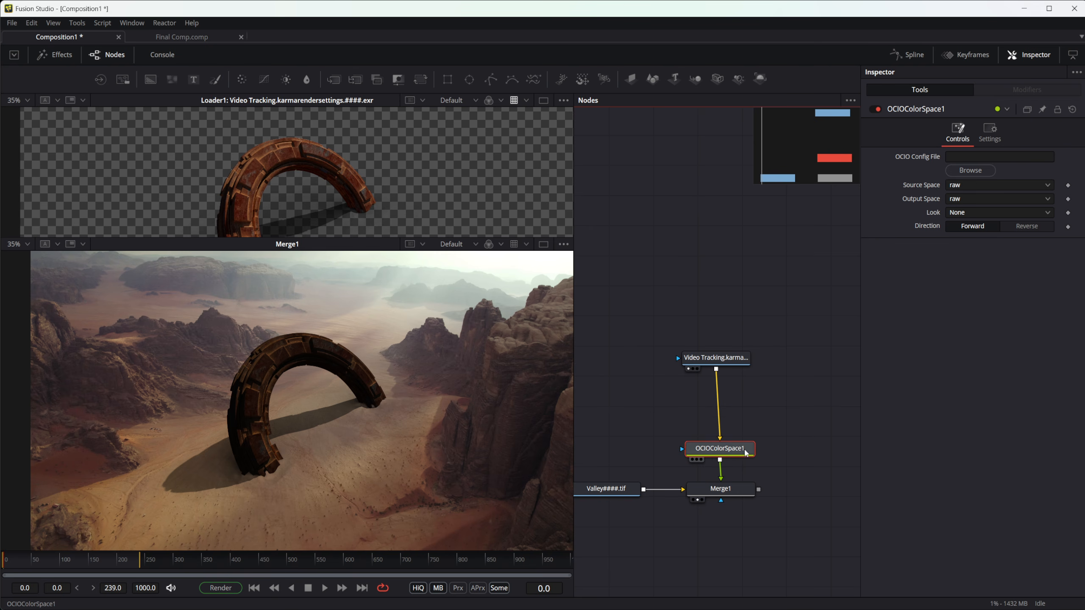
left_click(959, 175)
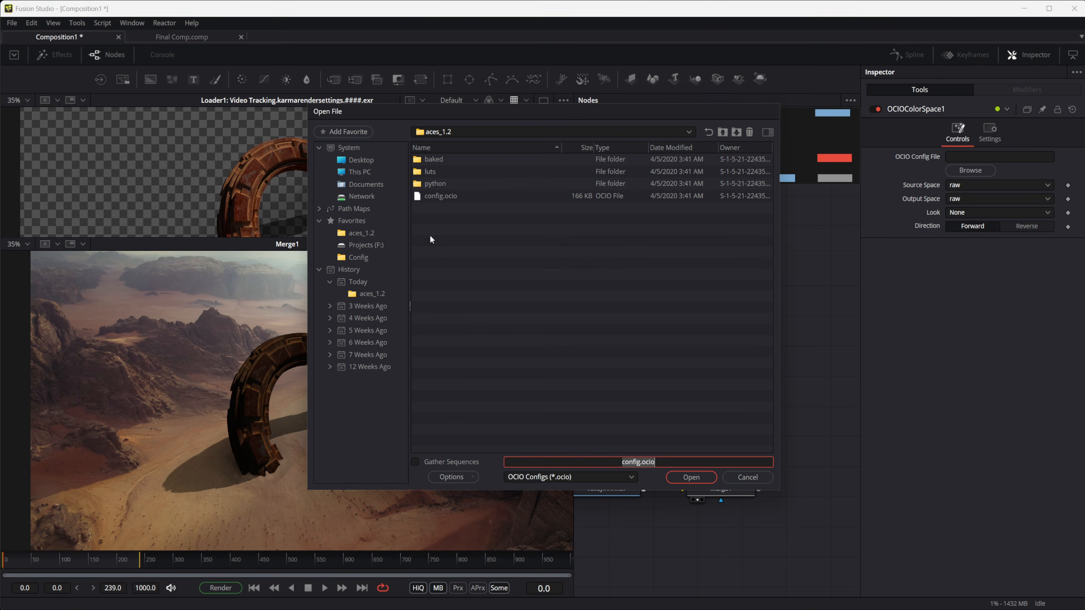
left_click(691, 476)
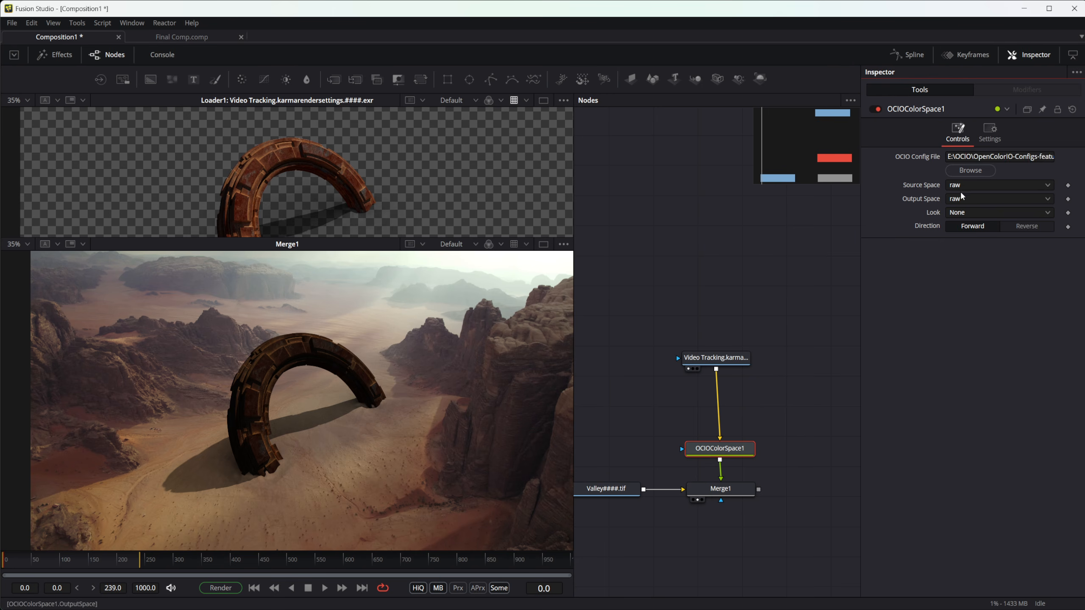
- Set the OCIO ColorSpace node's source space to ACES - ACEScg and its output space to Output - sRGB
left_click(962, 189)
scroll(1005, 199, "up", 15)
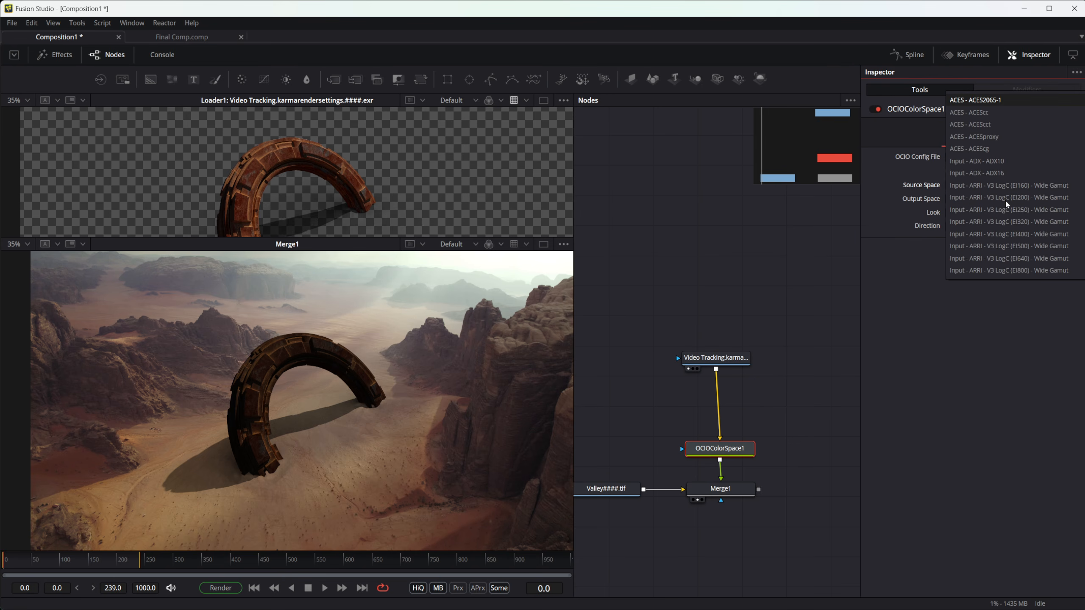
left_click(976, 158)
left_click(986, 198)
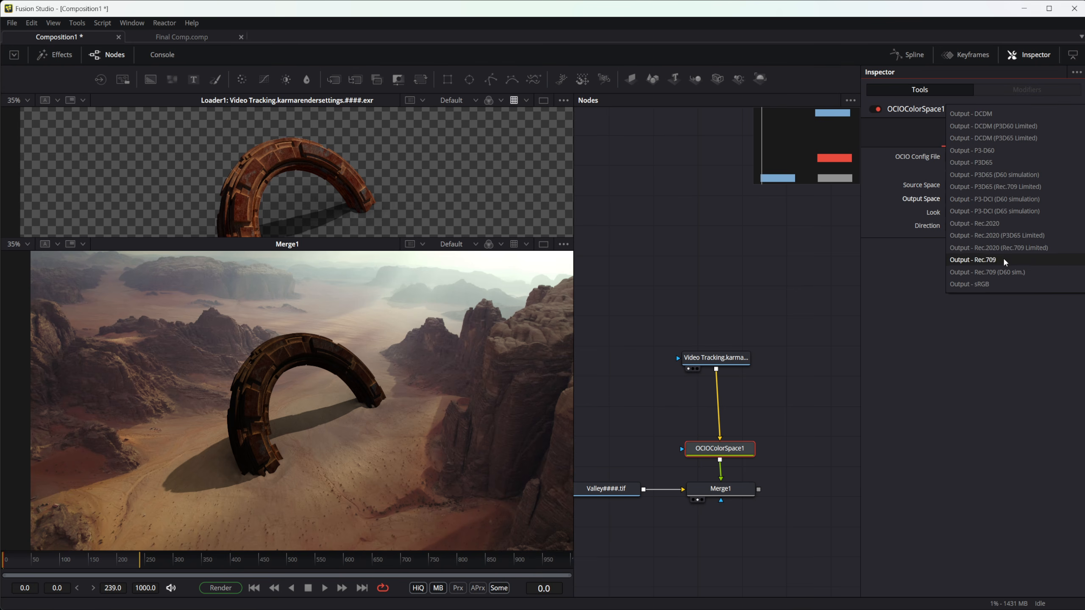
left_click(988, 284)
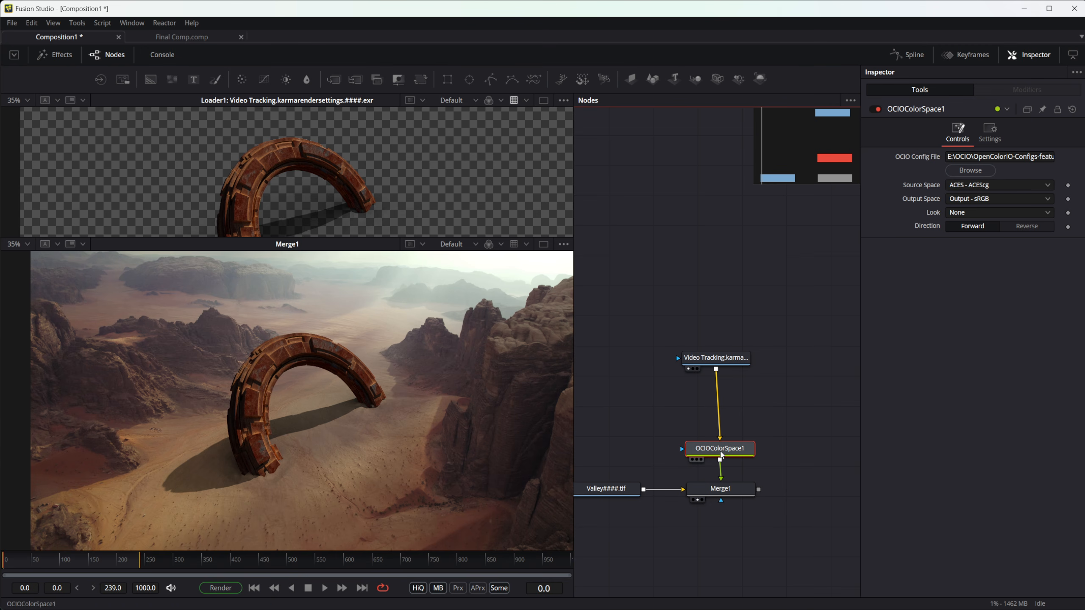
left_click(716, 444)
left_click(735, 455)
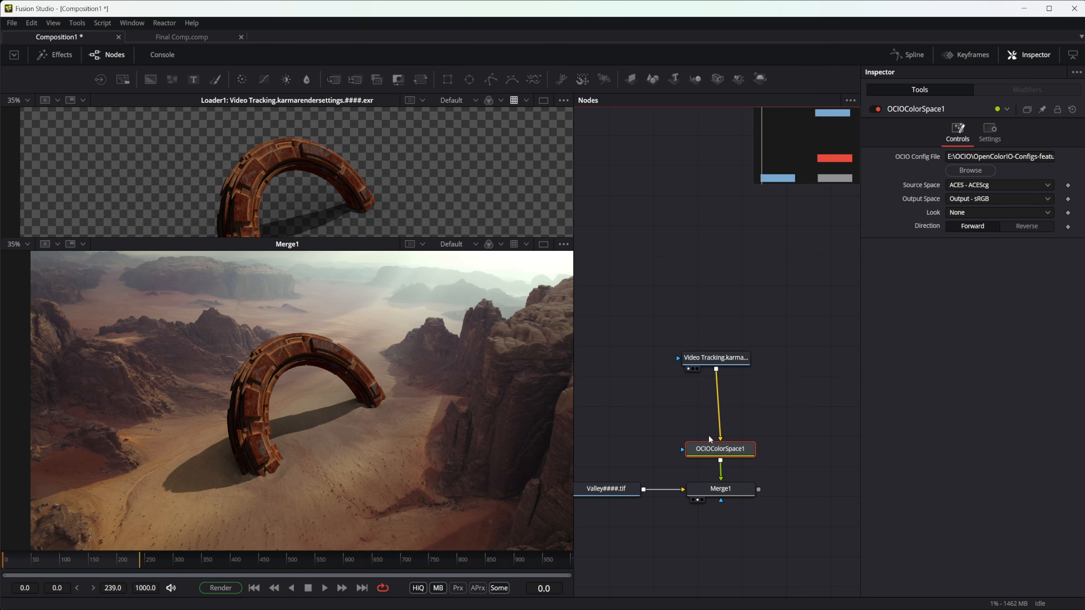
left_click_drag(783, 474, 756, 441)
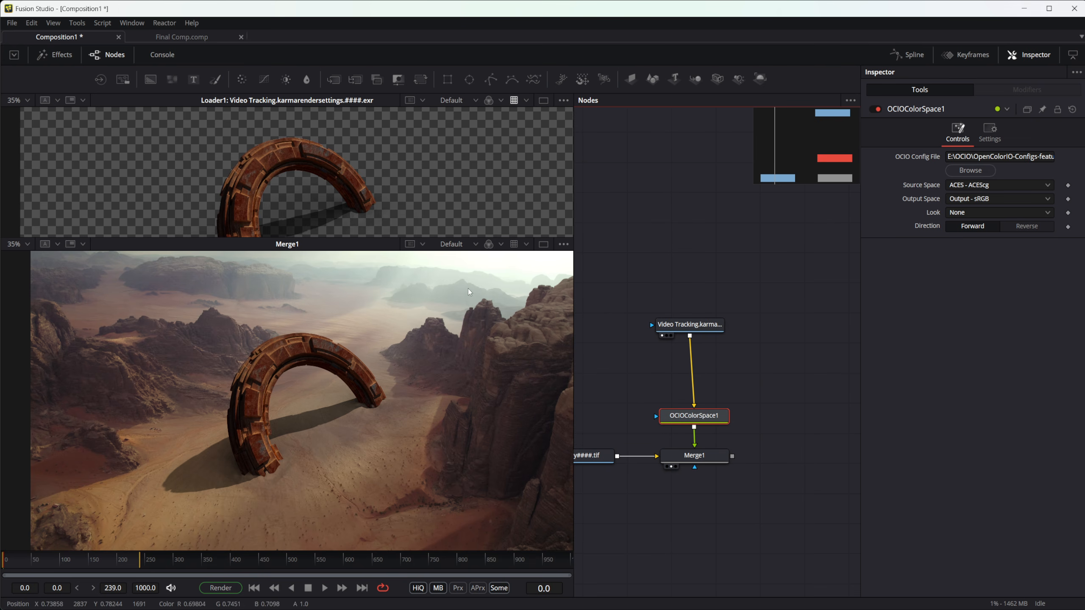
- Compare the merged result with the second viewer's LUT on and off, and enlarge the first viewer to a similar height
left_click(514, 244)
left_click(514, 244)
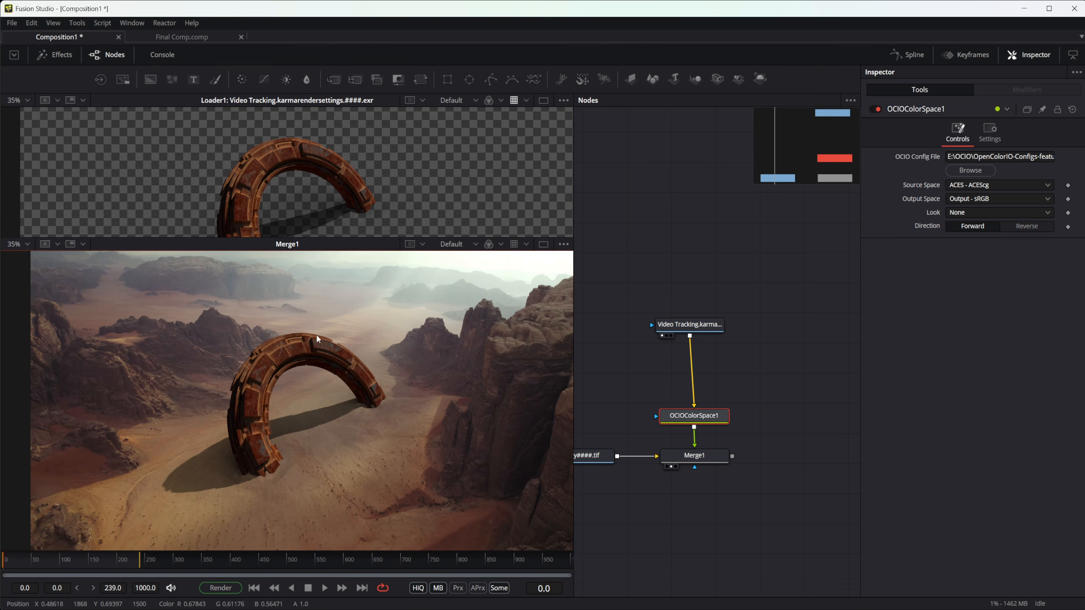
left_click(514, 245)
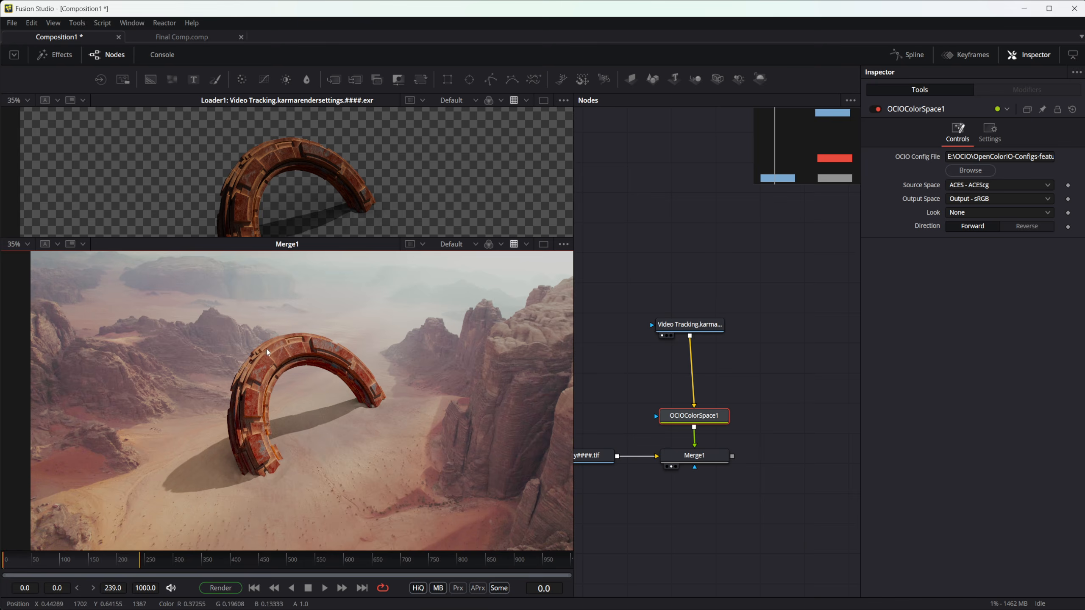
left_click(514, 245)
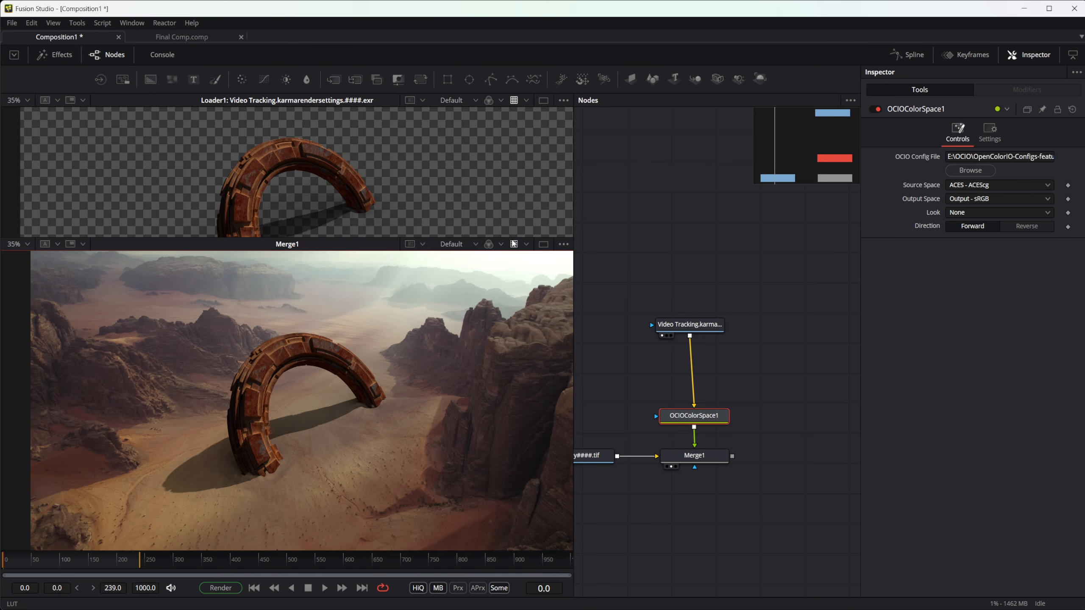
left_click_drag(514, 238, 469, 315)
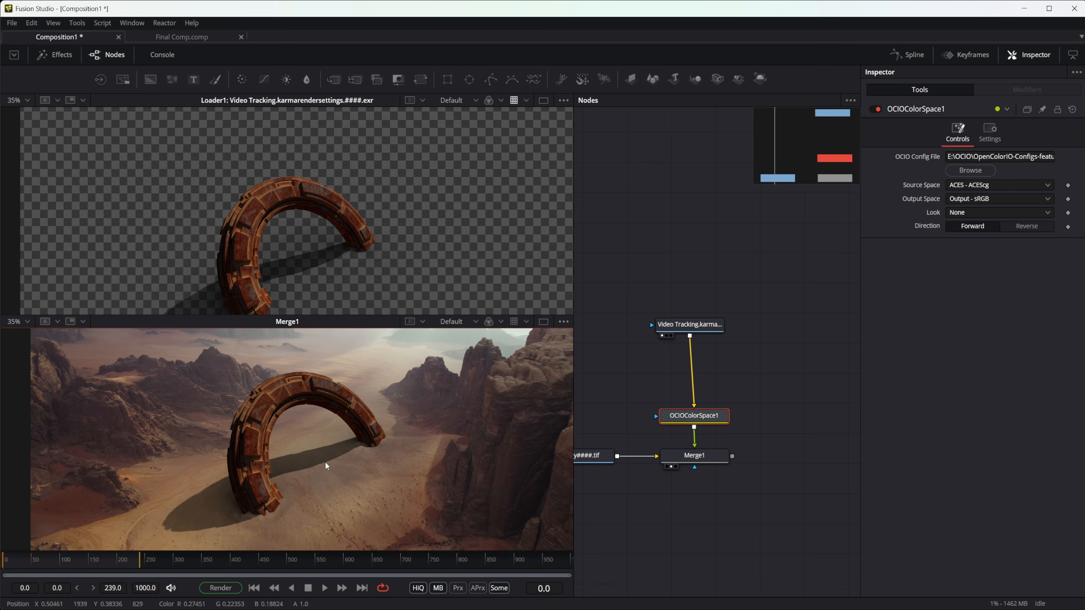
left_click_drag(325, 463, 280, 464)
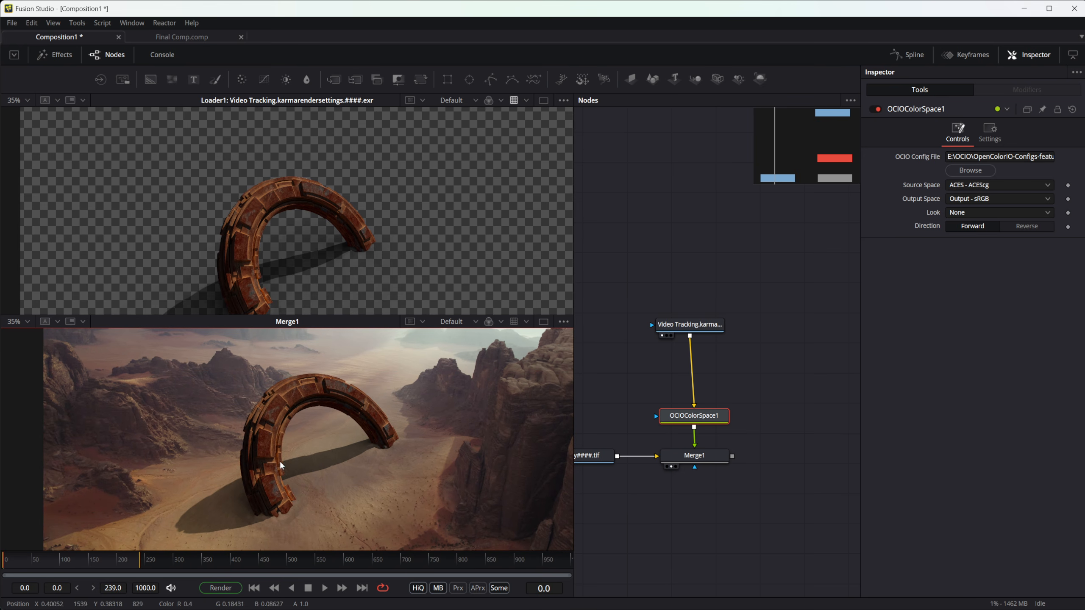
- Move the EXR render loader away from the OCIO ColorSpace node and place a duplicate of the loader in the empty area above
left_click_drag(730, 375, 757, 414)
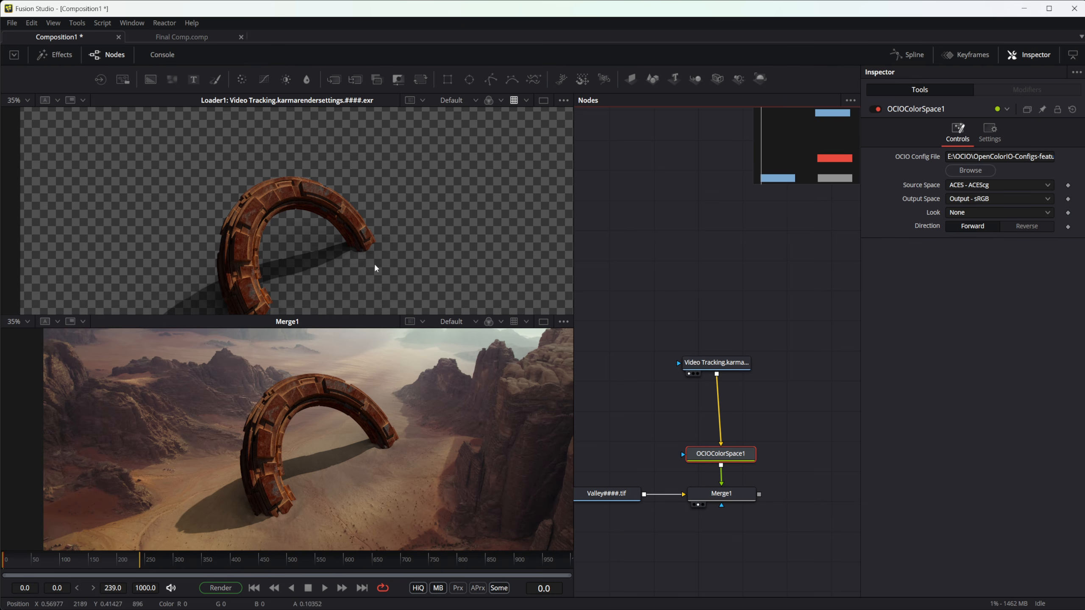
scroll(744, 439, "up", 2)
left_click_drag(716, 408, 672, 411)
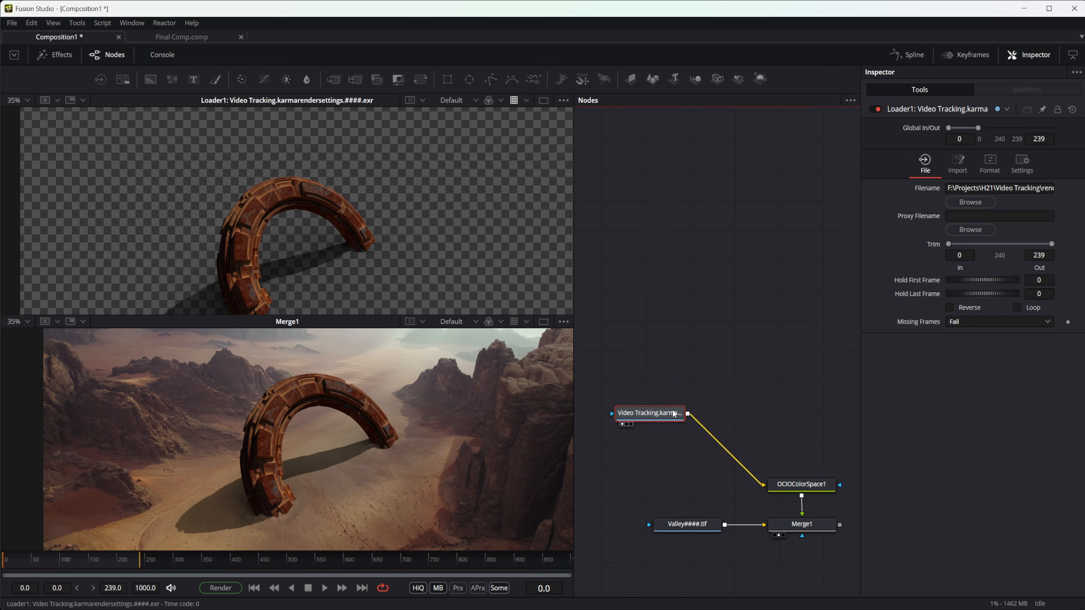
left_click_drag(745, 302, 665, 360)
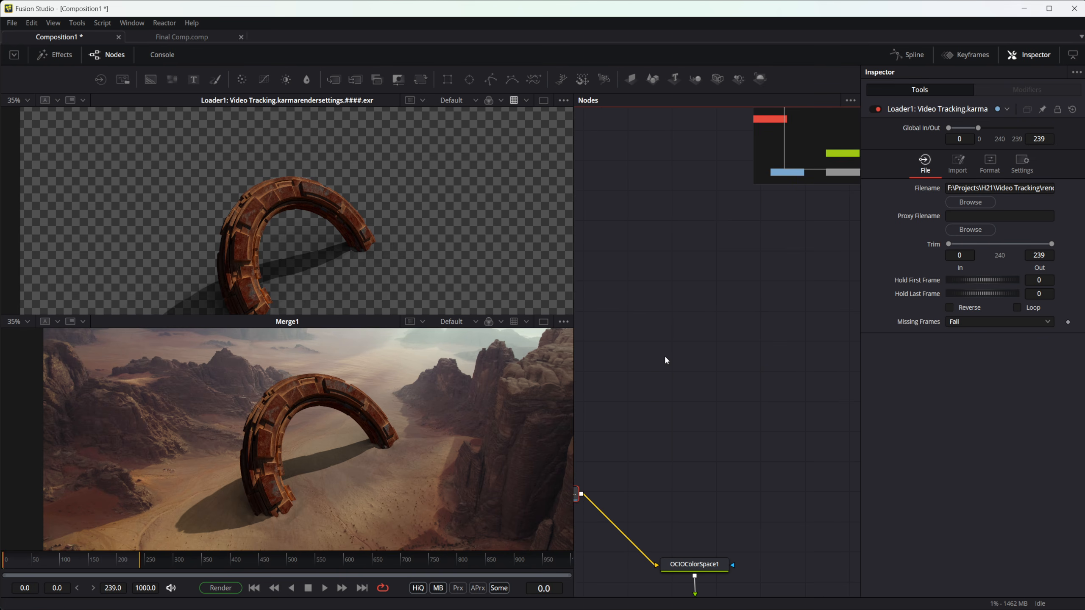
key("ctrl+v")
left_click_drag(693, 308, 710, 309)
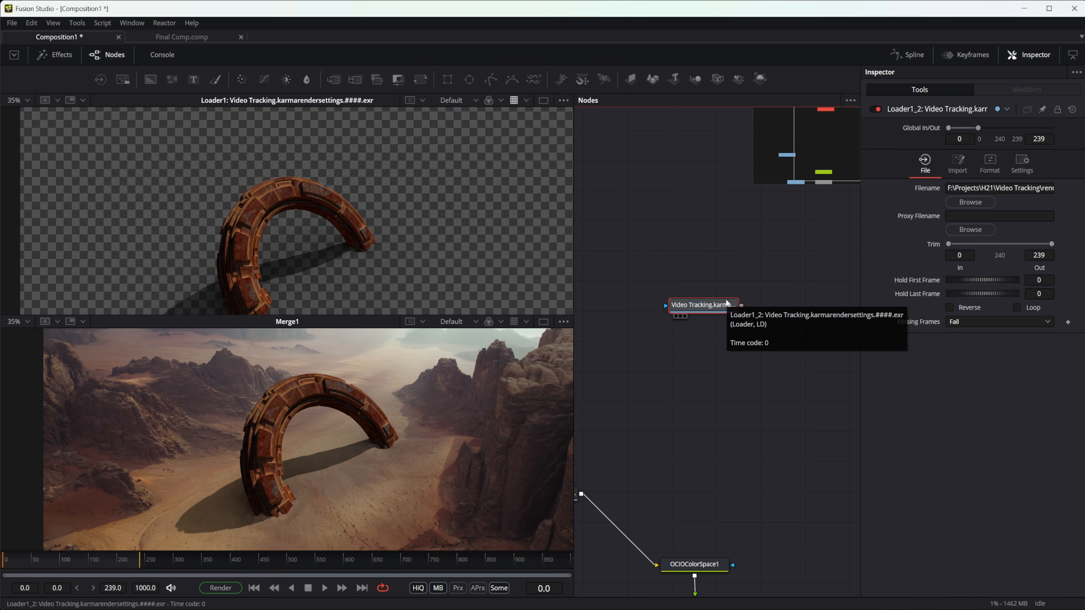
- Set the duplicate loader's OpenEXR part to directdiffuse and show it in the first viewer
left_click(998, 168)
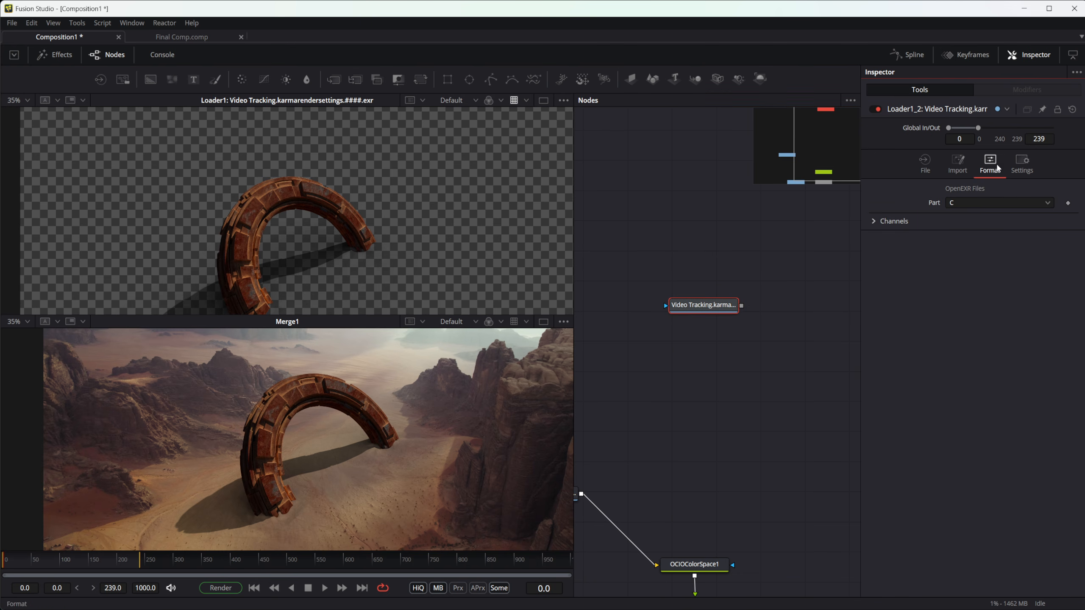
left_click(964, 203)
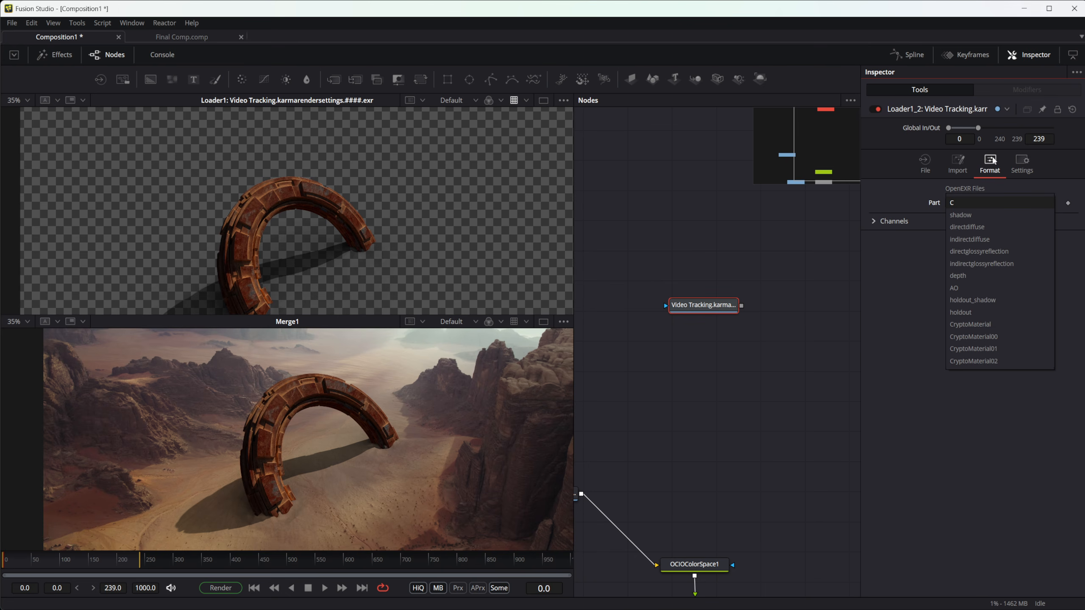
left_click(993, 161)
left_click(983, 202)
left_click(904, 239)
left_click(966, 207)
left_click(978, 227)
left_click_drag(720, 303, 708, 302)
key("1")
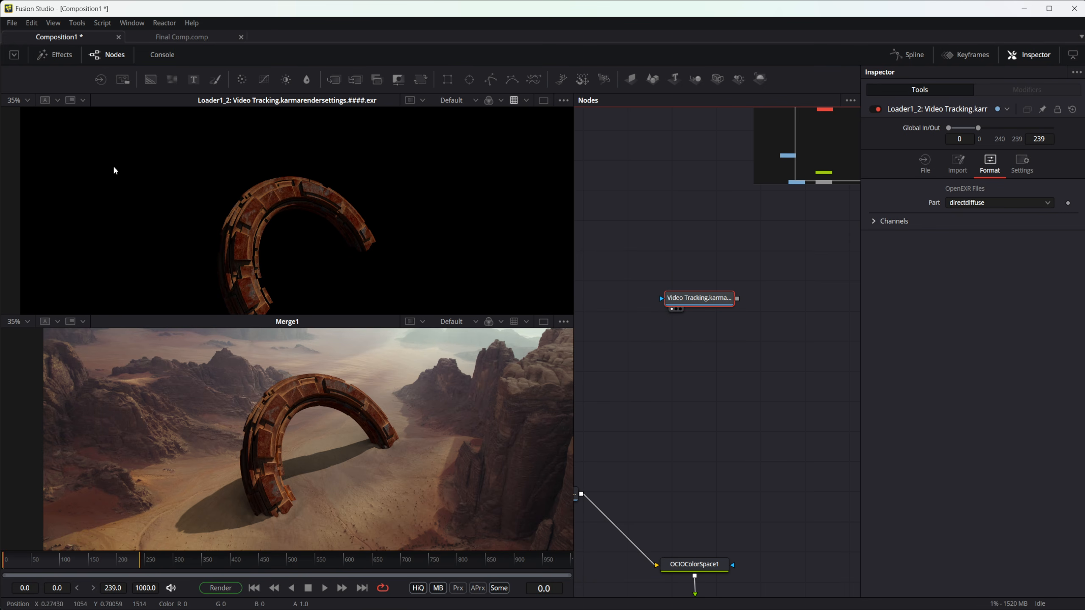
- Duplicate the directdiffuse loader and set the copy's OpenEXR part to indirectdiffuse
mouse_move(712, 311)
left_mouse_down()
mouse_move(695, 310)
mouse_move(710, 327)
left_mouse_up()
key("ctrl+c")
left_click(784, 317)
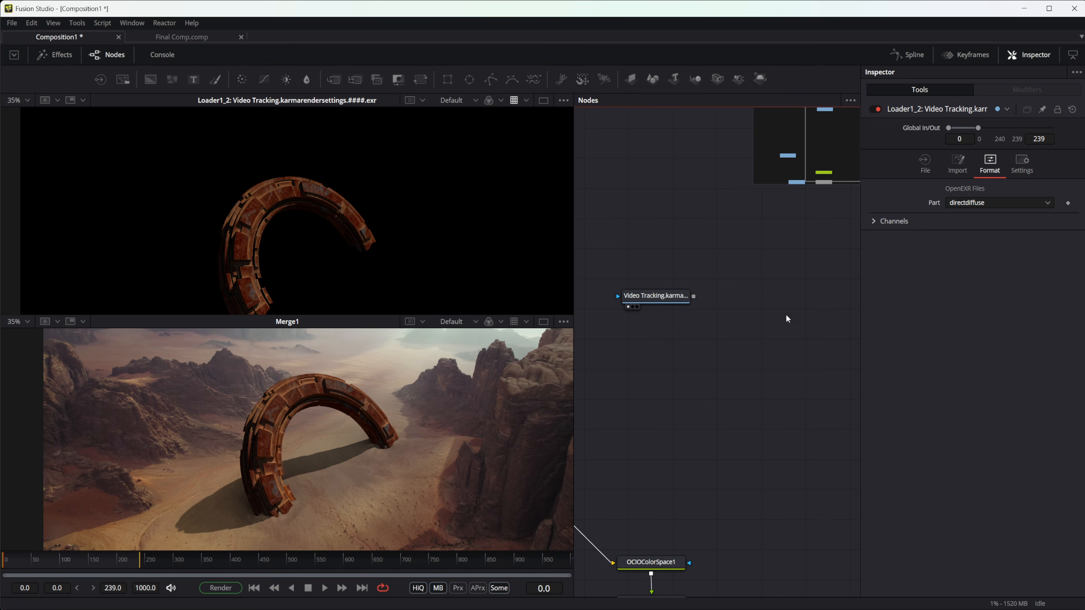
key("ctrl+v")
left_click_drag(782, 316, 783, 339)
left_click(990, 162)
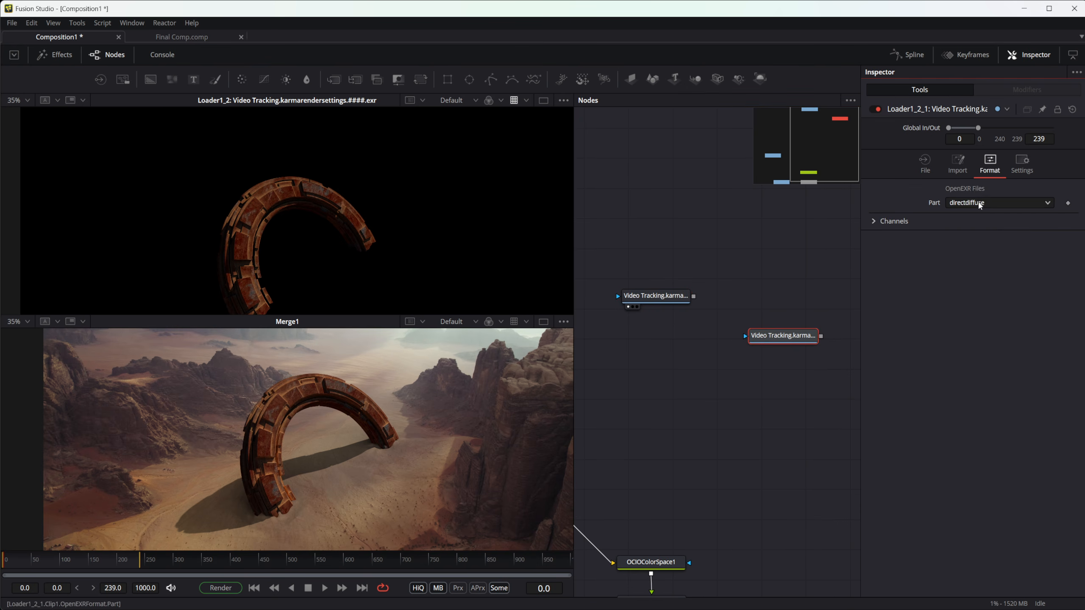
left_click(981, 204)
left_click(982, 216)
- Duplicate the indirectdiffuse loader, place the copy below it and set its OpenEXR part to directglossyreflection
key("ctrl+c")
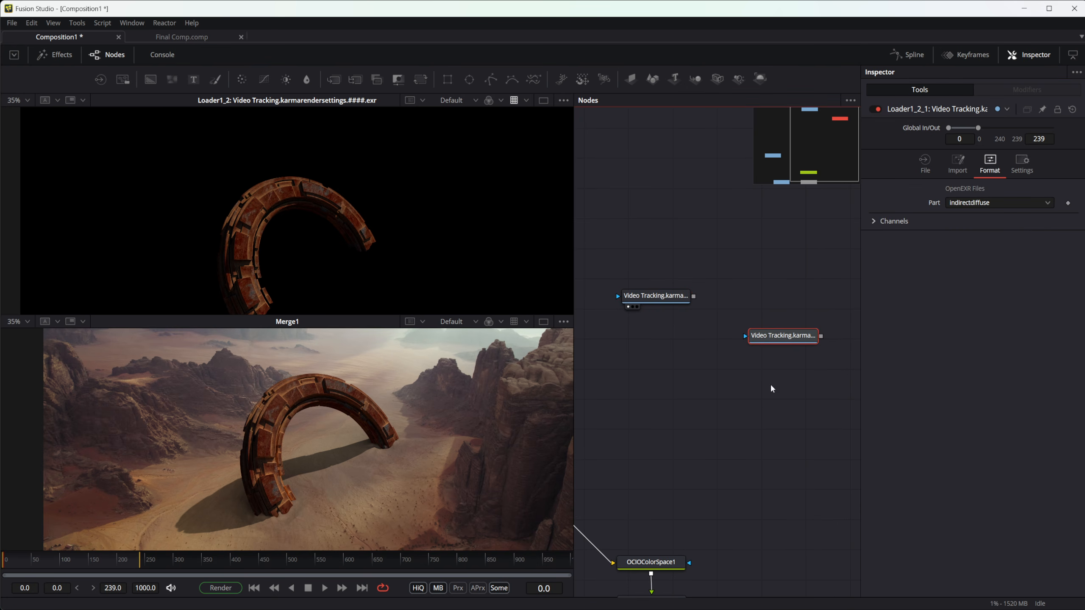
left_click(771, 386)
key("ctrl+v")
left_click_drag(774, 388, 790, 388)
left_click(1003, 168)
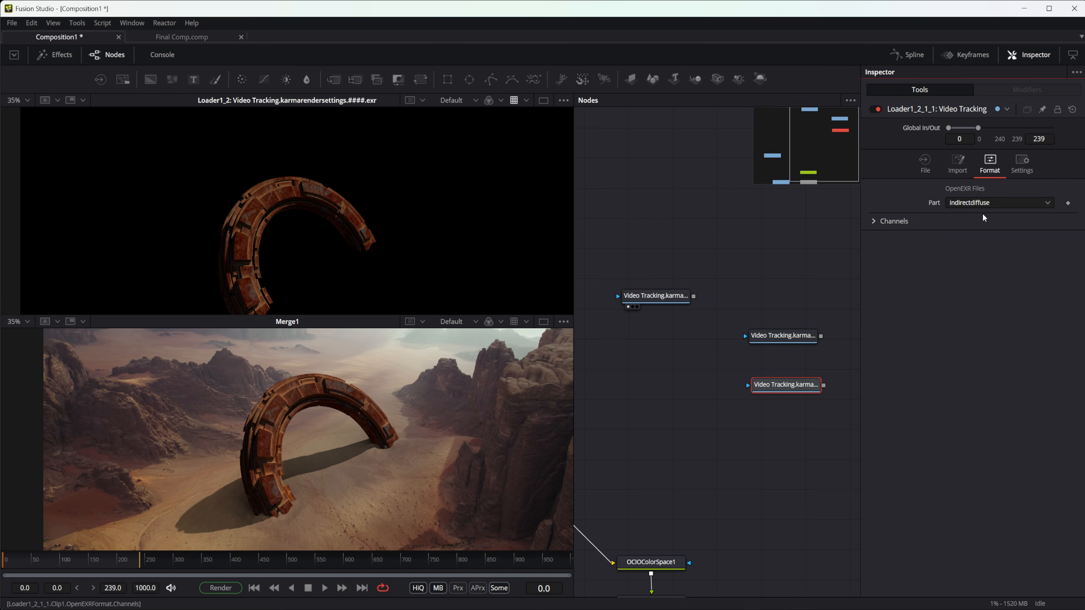
left_click(991, 204)
left_click(998, 222)
- Place another loader copy below the directglossyreflection one and set its OpenEXR part to indirectglossyreflection
left_click(780, 426)
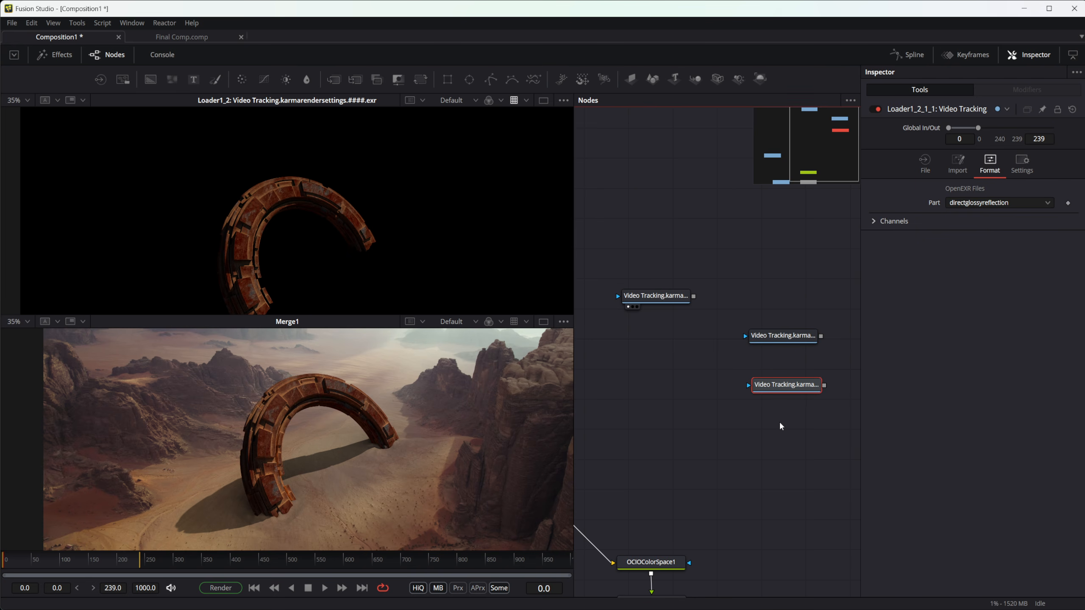
key("ctrl+v")
left_click_drag(775, 424, 790, 425)
left_click(996, 175)
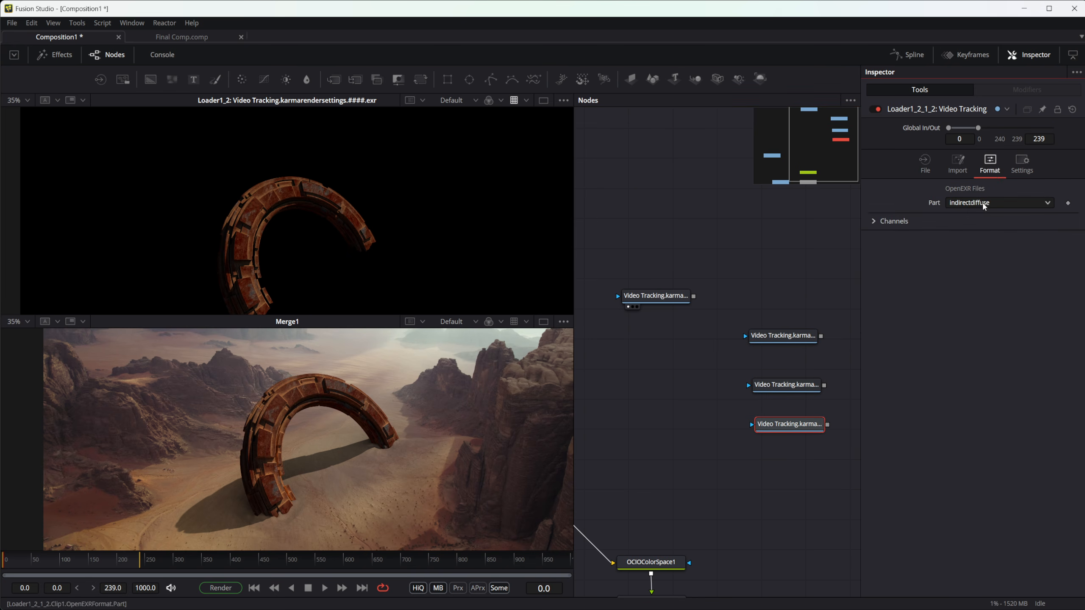
left_click(988, 203)
left_click(984, 227)
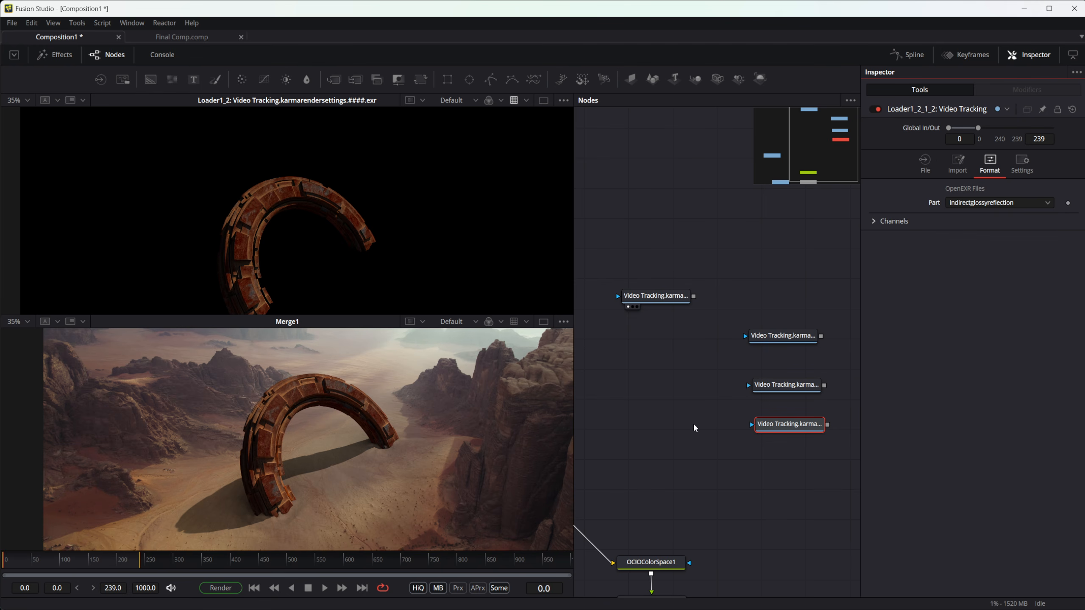
- Try combining the directdiffuse and indirectdiffuse loaders with a Merge node shown in the first viewer, and delete that Merge
mouse_move(700, 340)
left_mouse_down()
mouse_move(744, 322)
mouse_move(709, 324)
left_mouse_up()
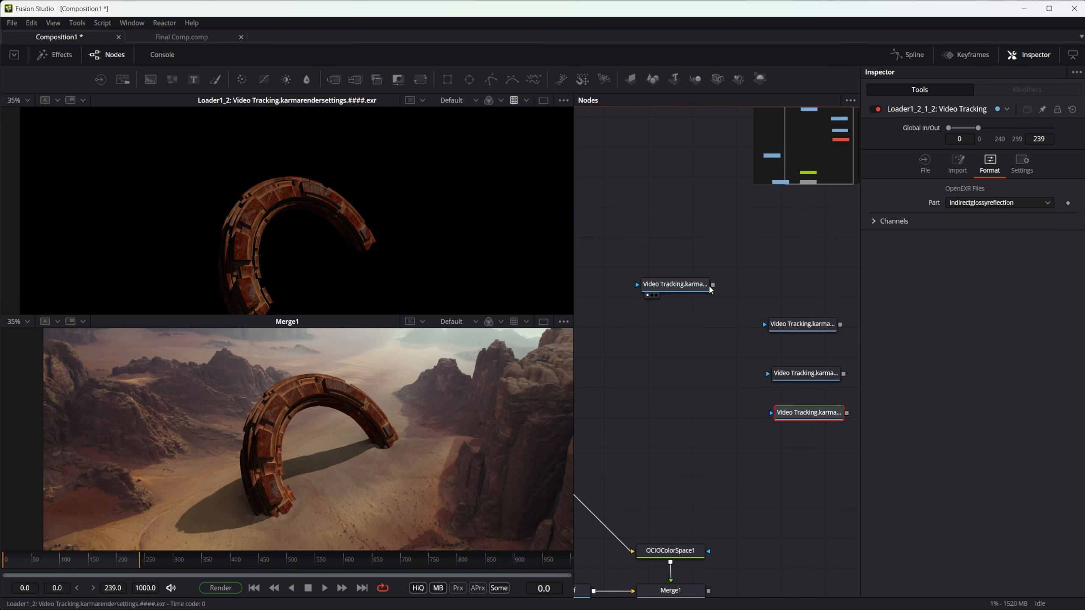
left_click_drag(687, 444, 692, 398)
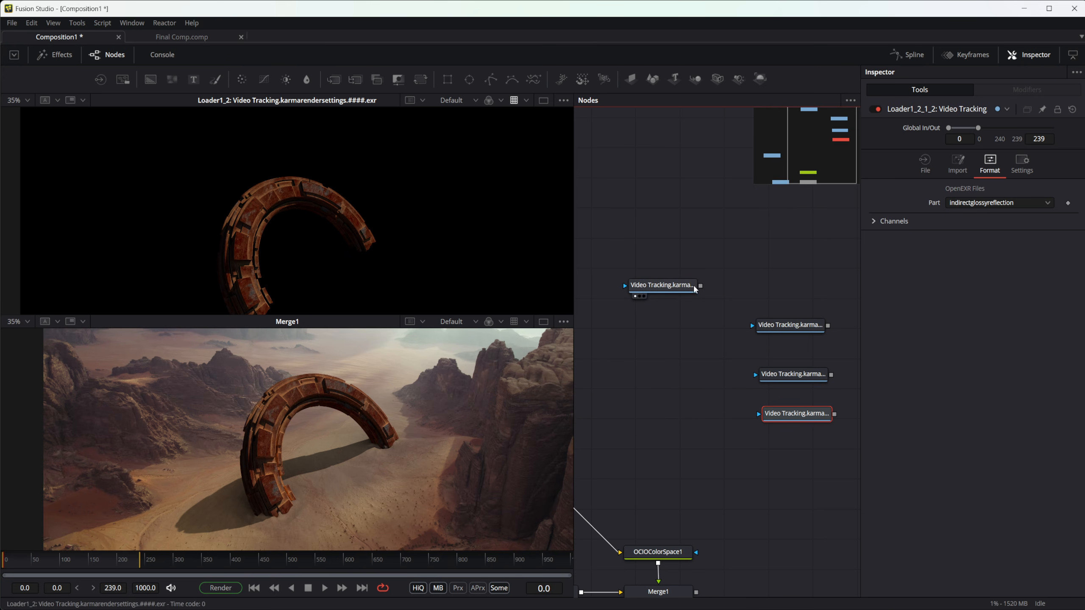
left_click_drag(700, 286, 673, 331)
key("1")
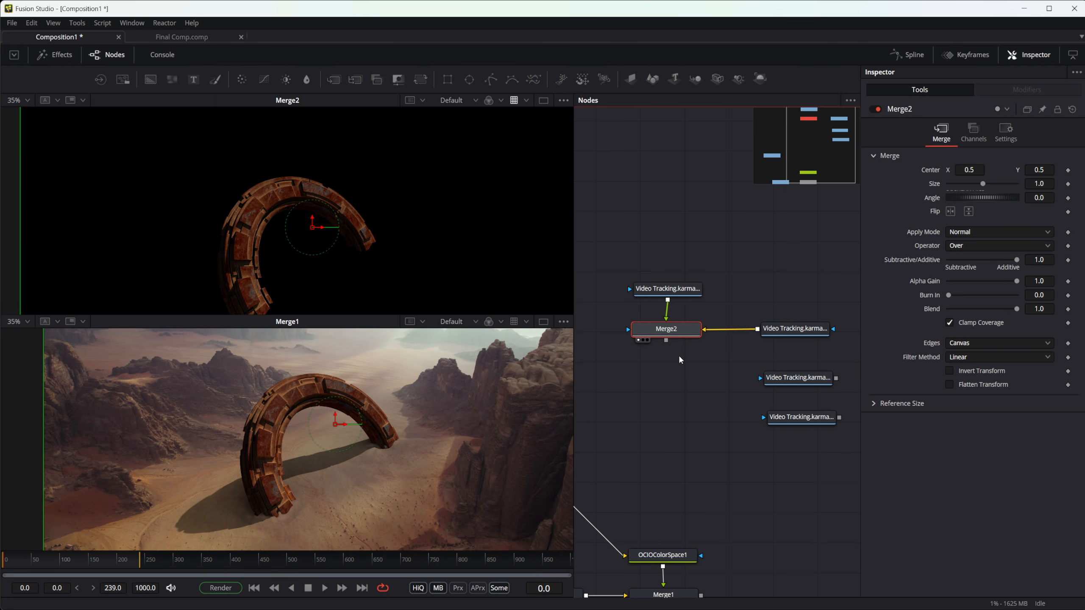
key("Delete")
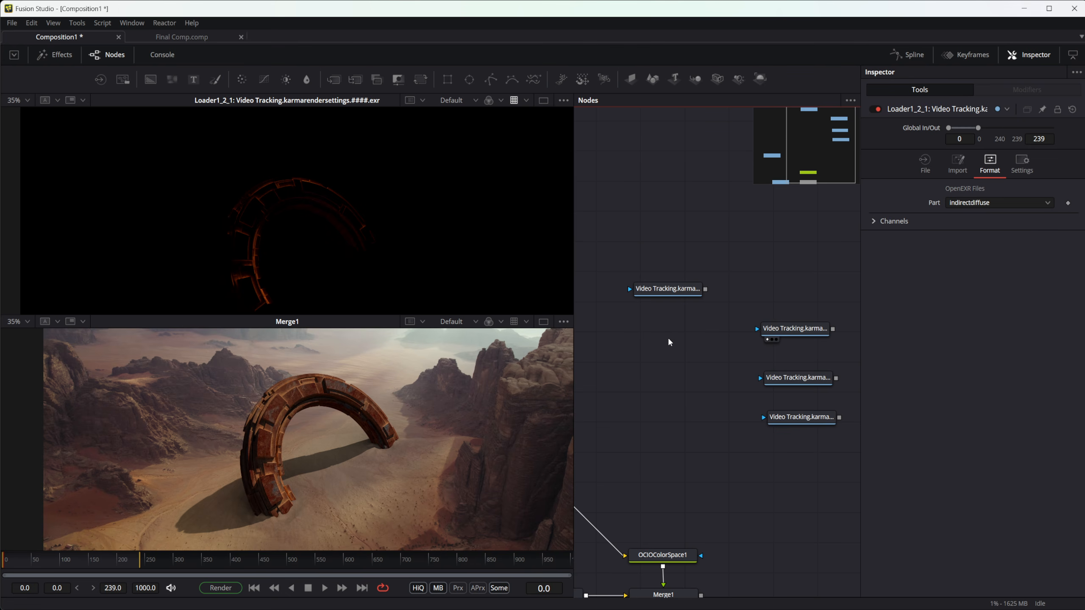
- Find the Channel Booleans tool by searching for chan and add one node below the directdiffuse loader
key("shift+space")
type("chan")
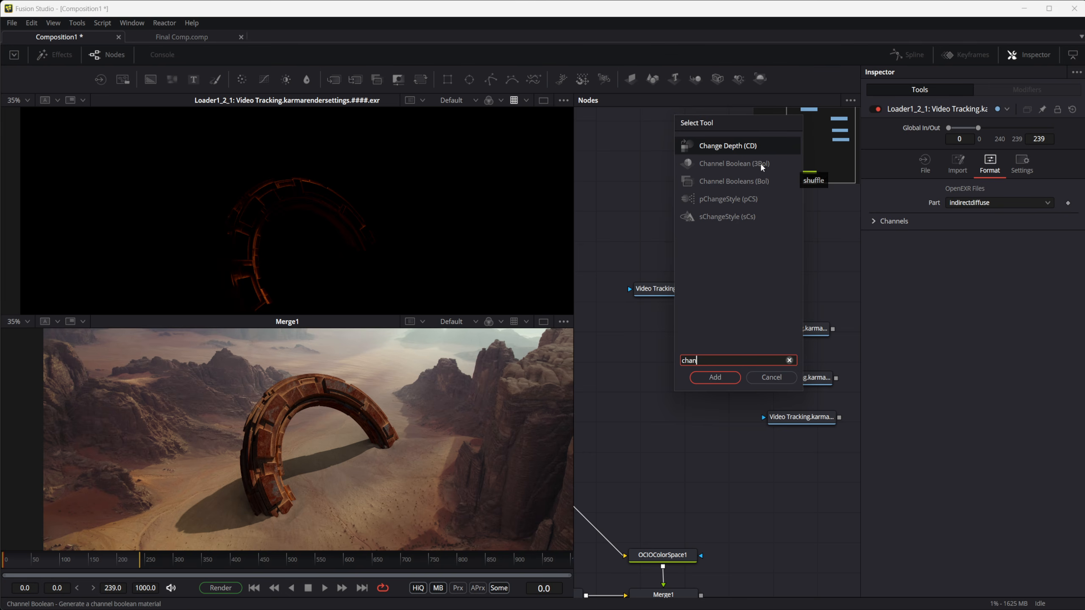
left_click(744, 186)
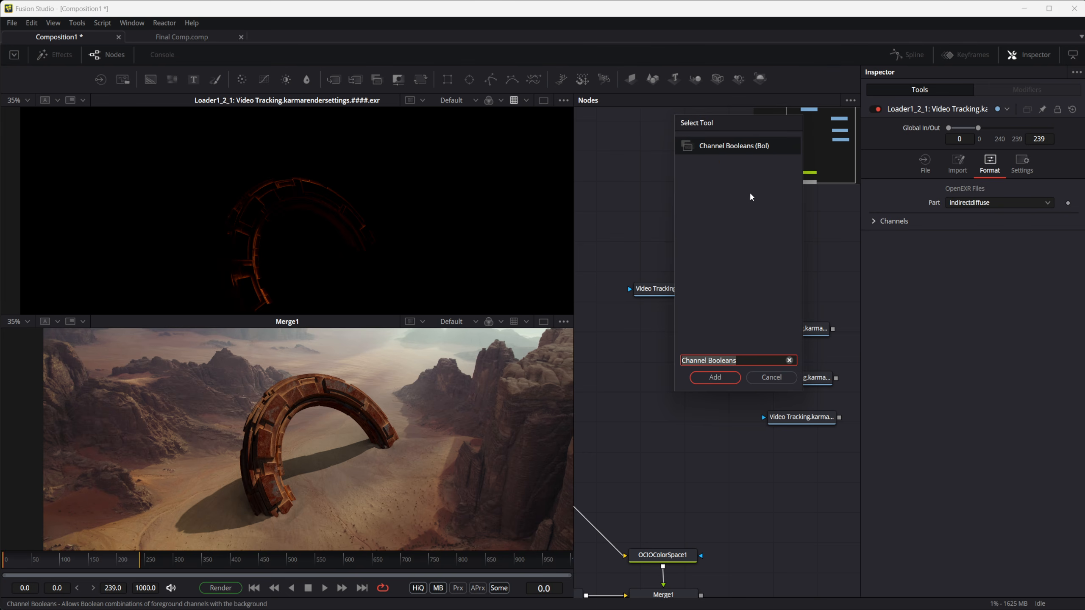
left_click(713, 378)
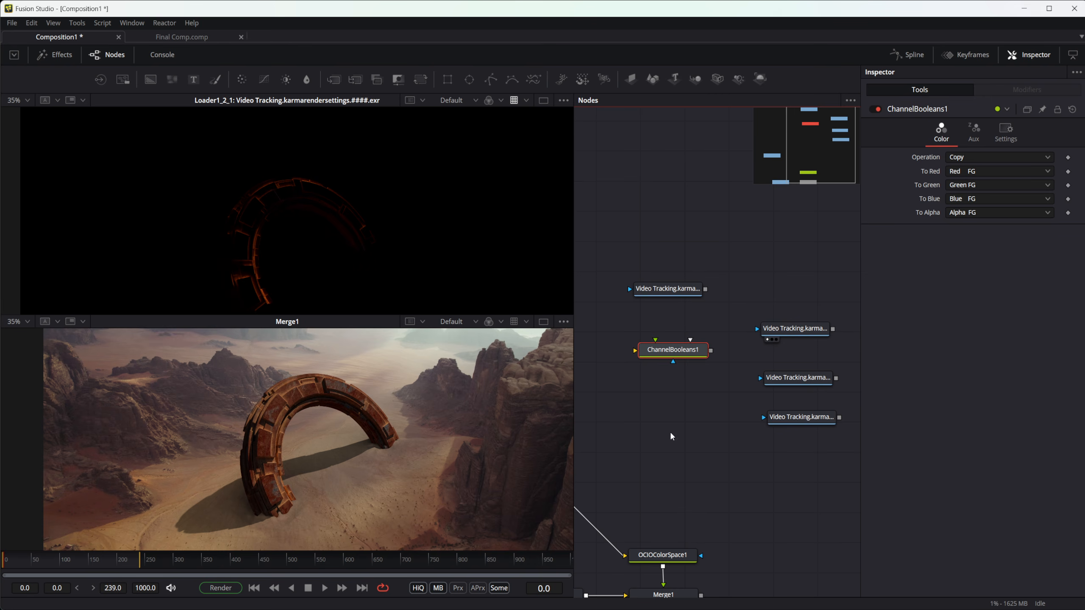
left_click_drag(738, 570, 799, 560)
scroll(719, 371, "up", 2)
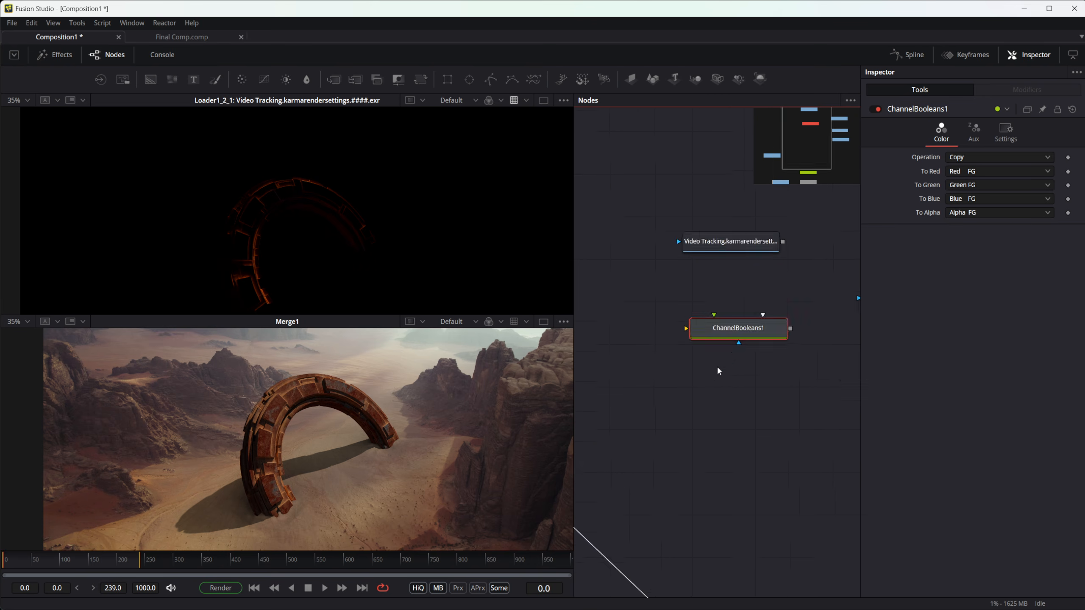
- Connect the directdiffuse loader to the Channel Booleans background input and the indirectdiffuse loader to its foreground input
left_click_drag(754, 374, 730, 380)
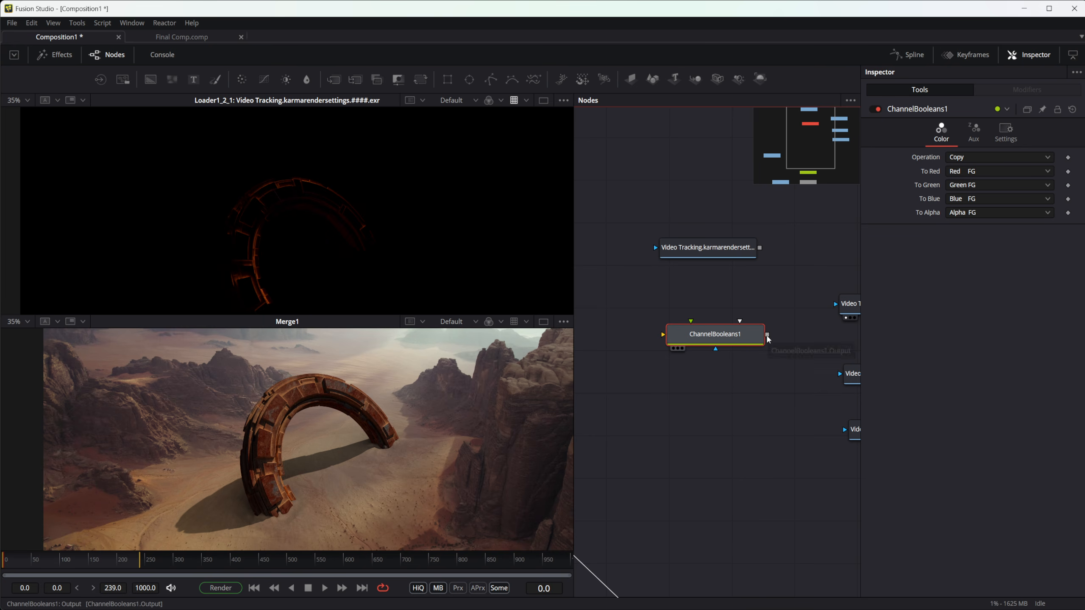
scroll(708, 299, "right", 1)
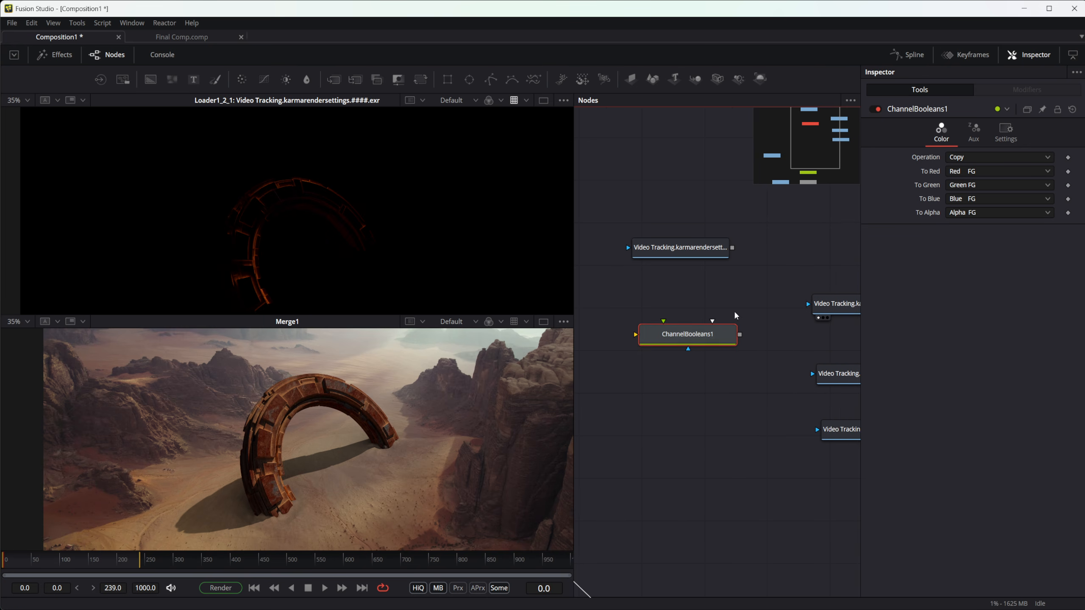
scroll(709, 322, "down", 3)
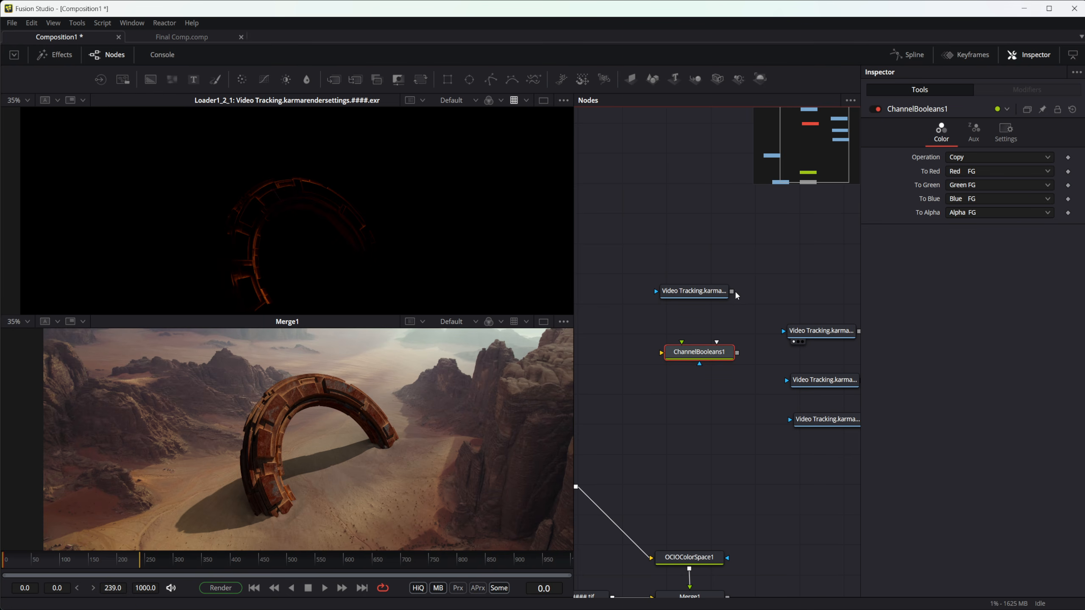
left_click_drag(732, 291, 683, 347)
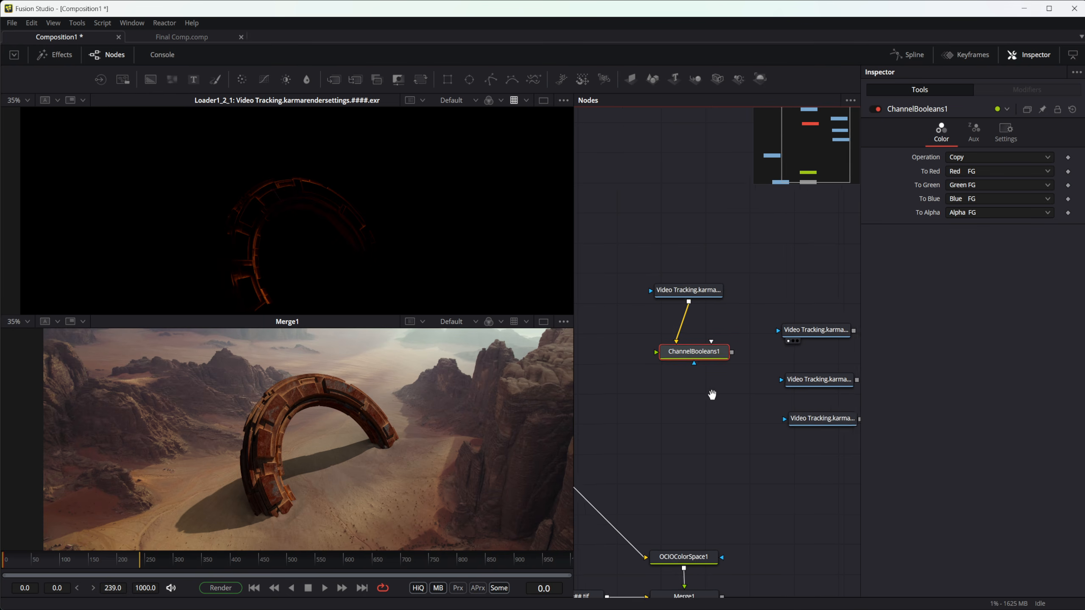
left_click_drag(712, 394, 696, 391)
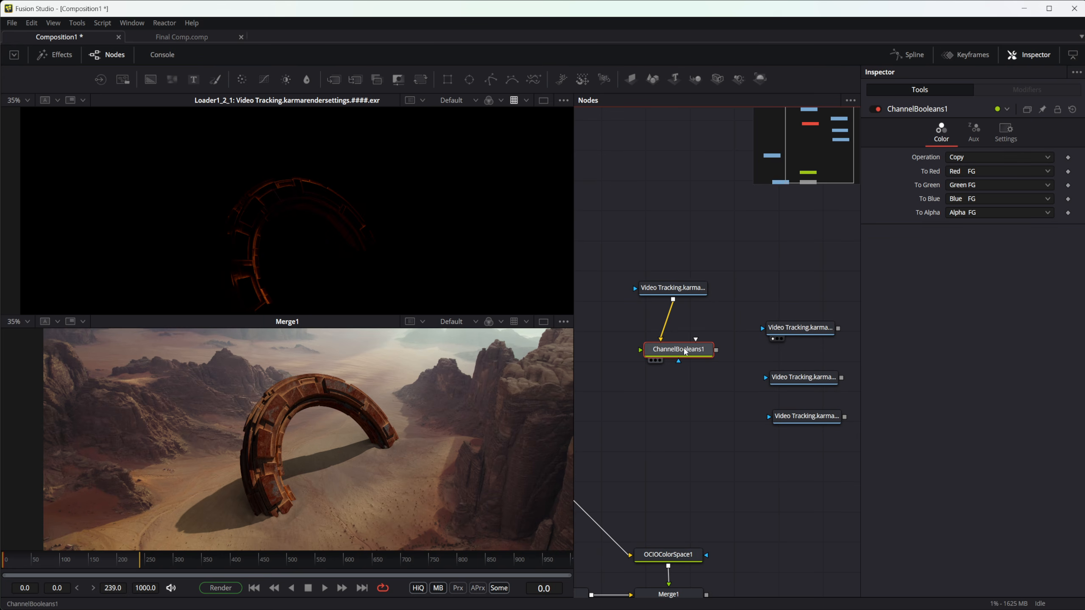
left_click_drag(820, 326, 672, 345)
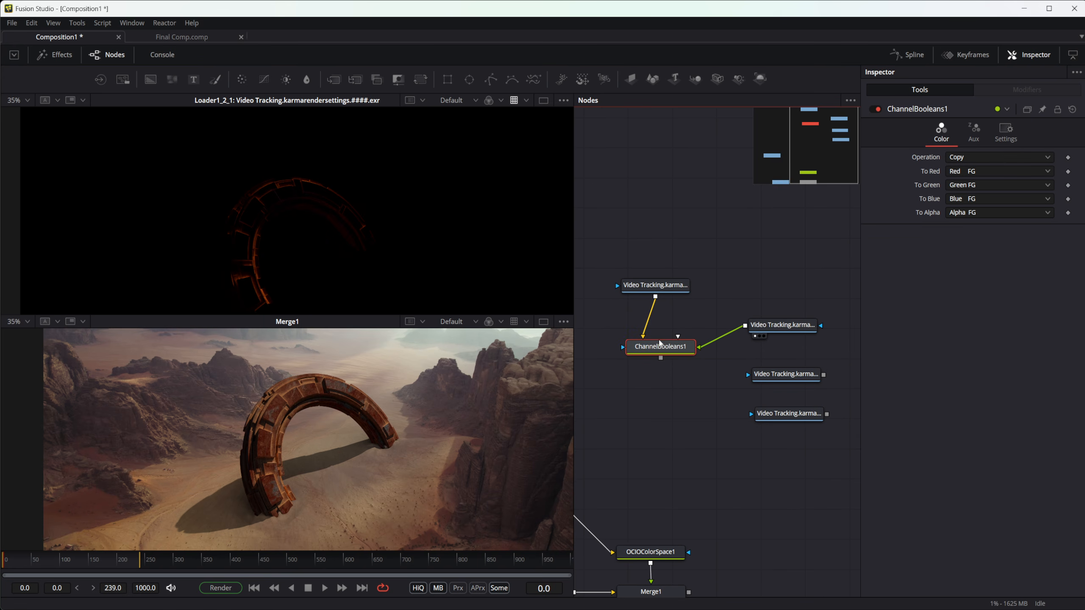
- Set the Channel Booleans operation to Add and compare its result with the directdiffuse loader in the first viewer
key("1")
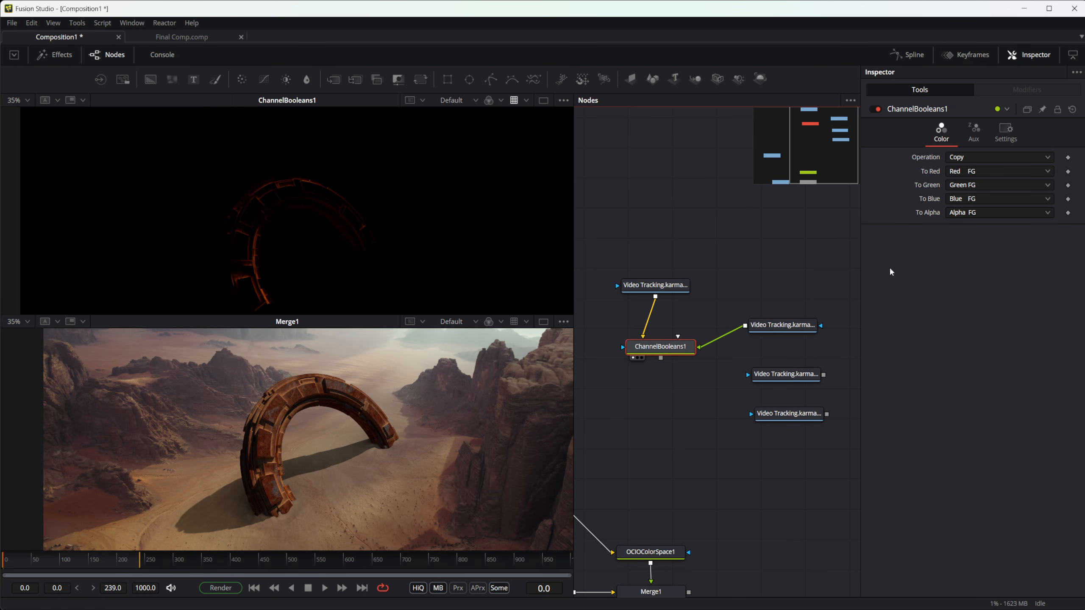
left_click(976, 162)
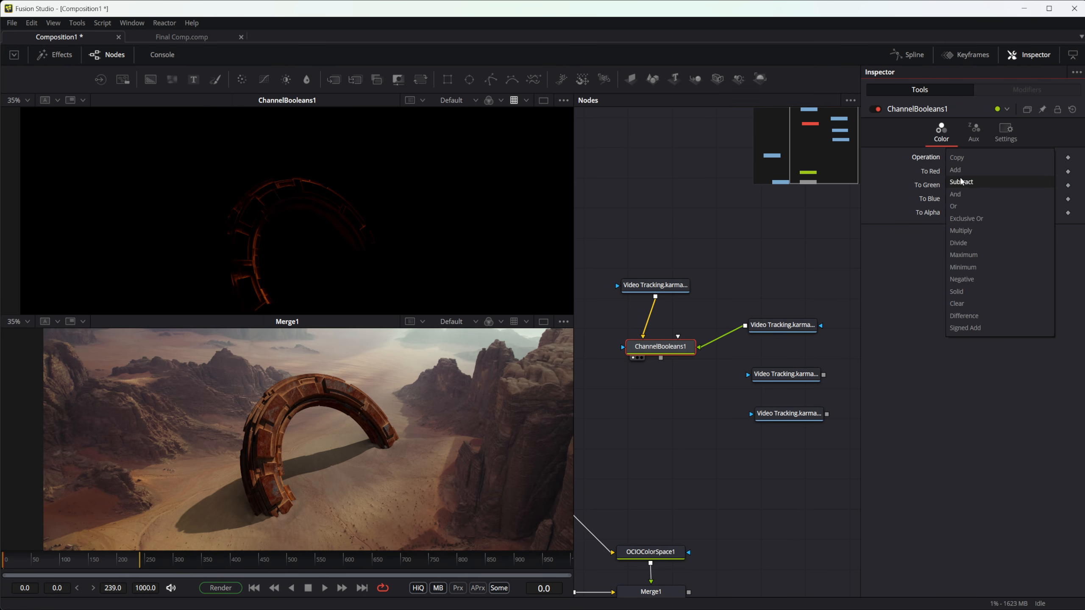
left_click(956, 170)
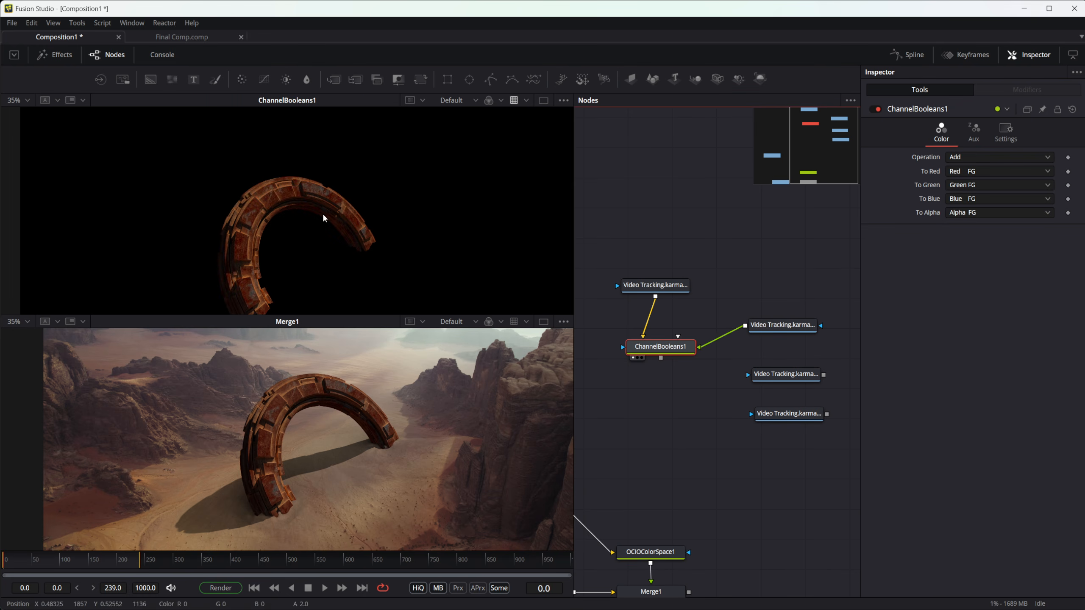
left_click(664, 287)
key("1")
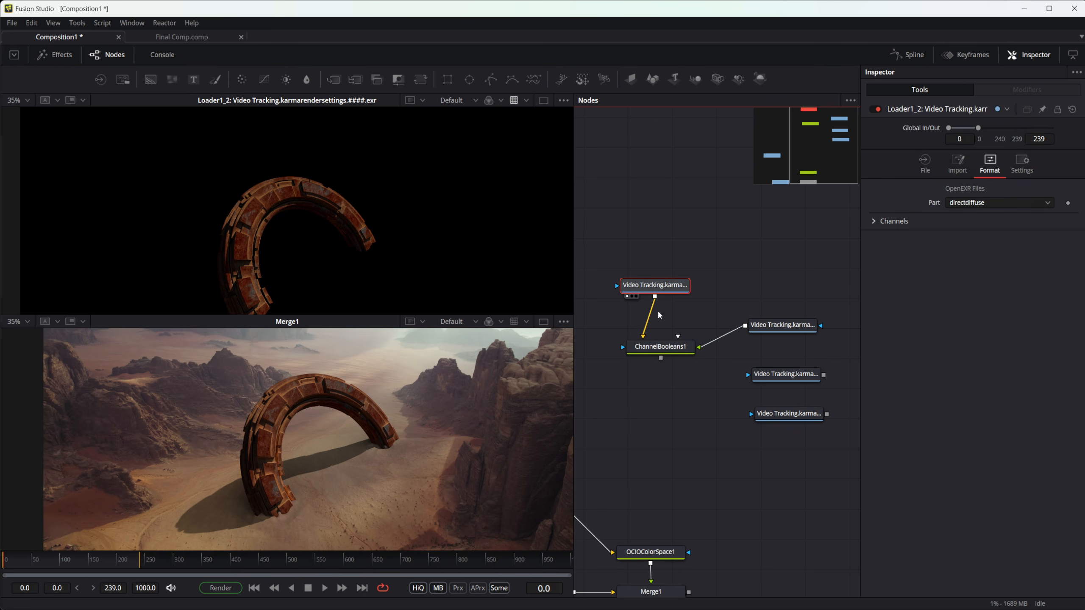
left_click(667, 347)
key("1")
- Duplicate the Channel Booleans node below, feed it the first one's output and the directglossyreflection loader as foreground, and view it
scroll(722, 356, "down", 2)
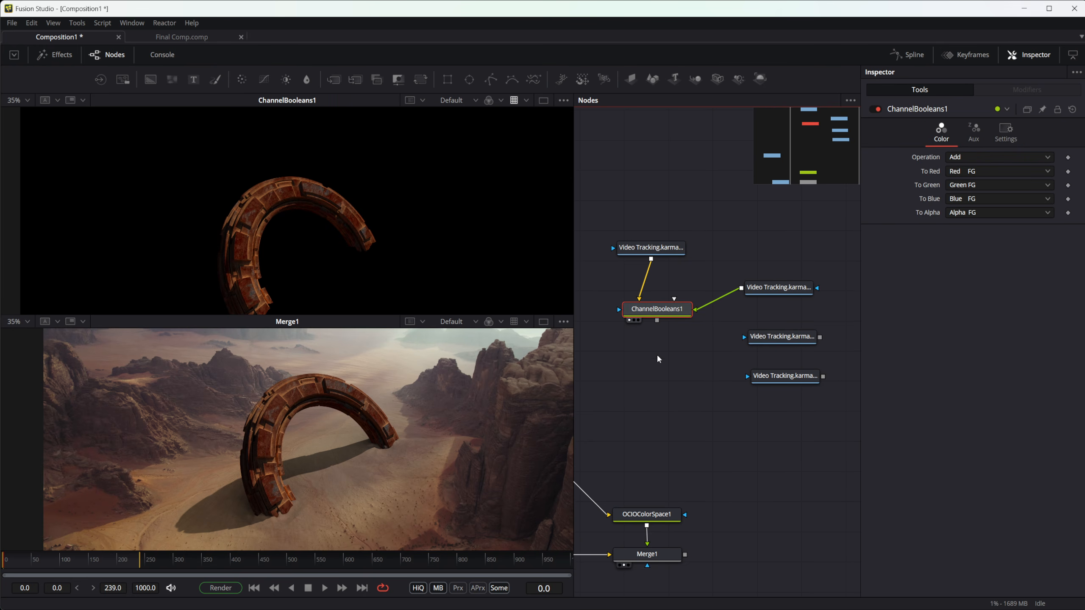
key("ctrl+v")
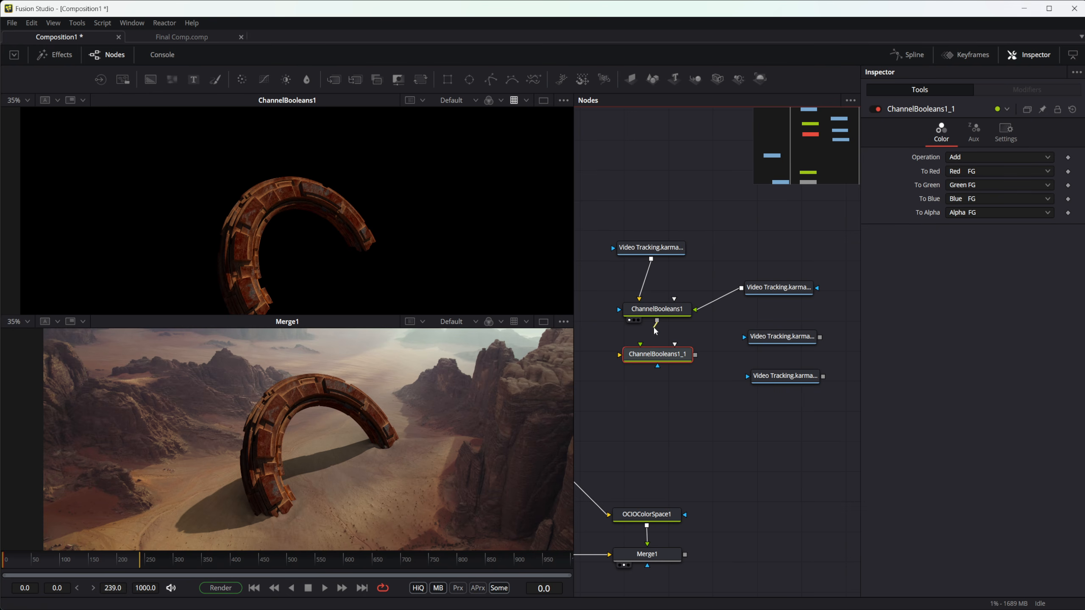
left_click_drag(655, 331, 640, 345)
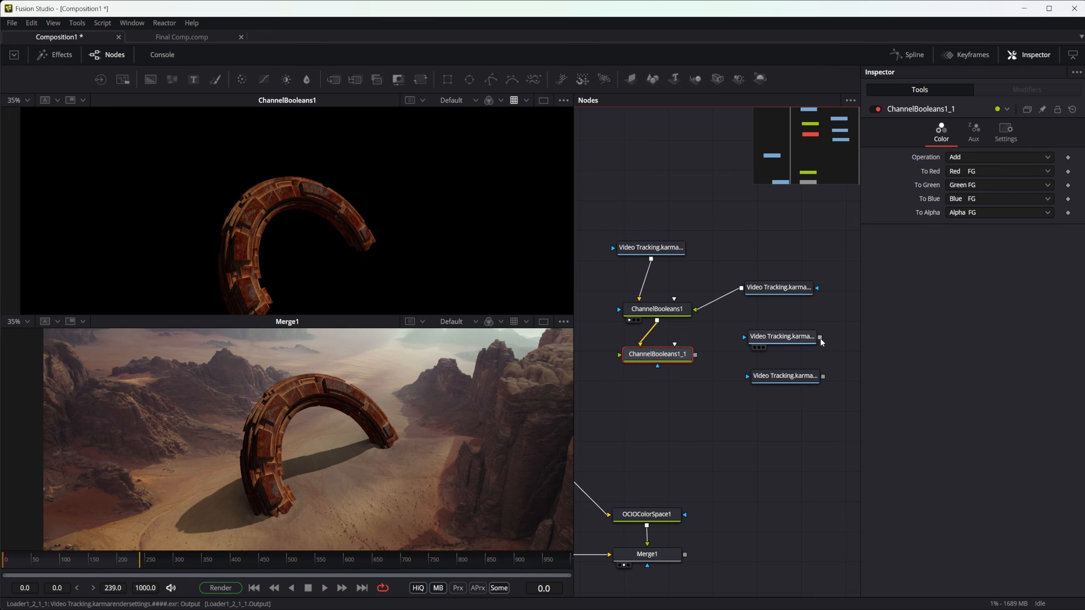
left_click_drag(820, 337, 679, 362)
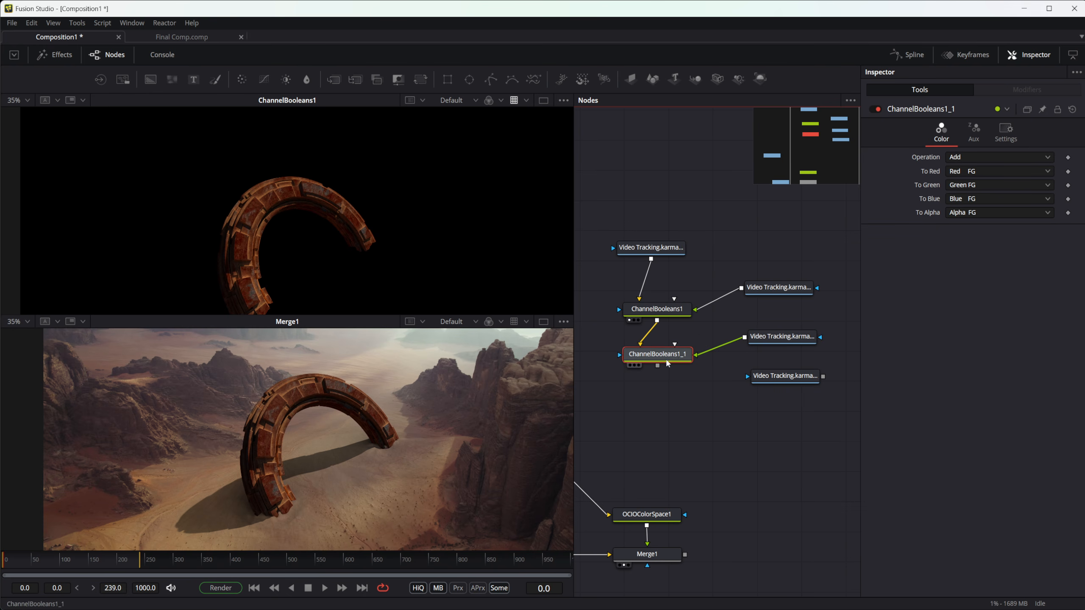
key("1")
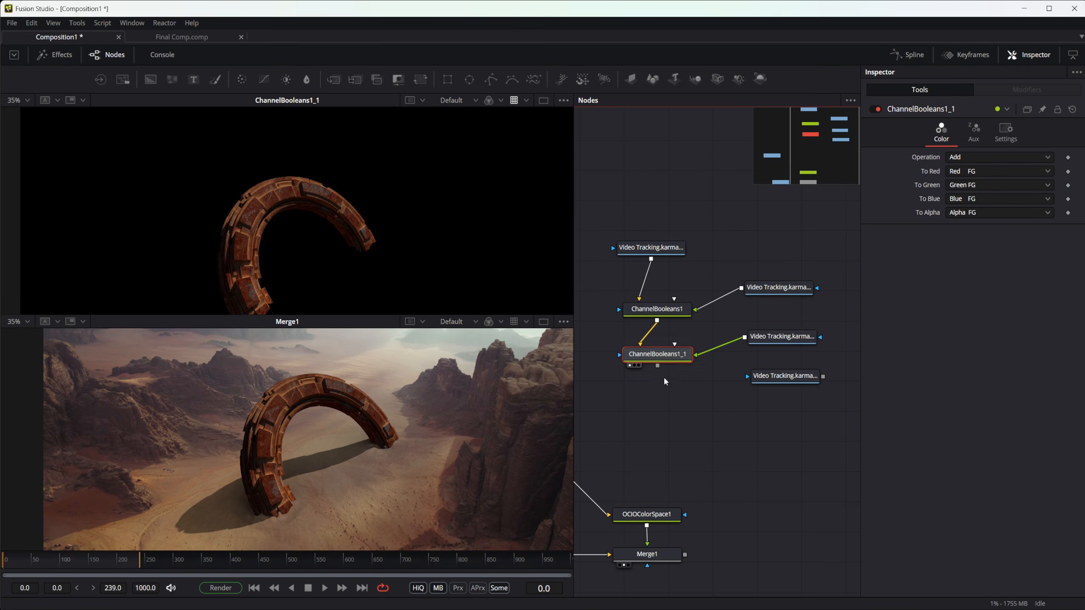
- Add a third Channel Booleans copy below, combining the second one's output with the indirectglossyreflection loader as foreground
key("ctrl+c")
key("ctrl+v")
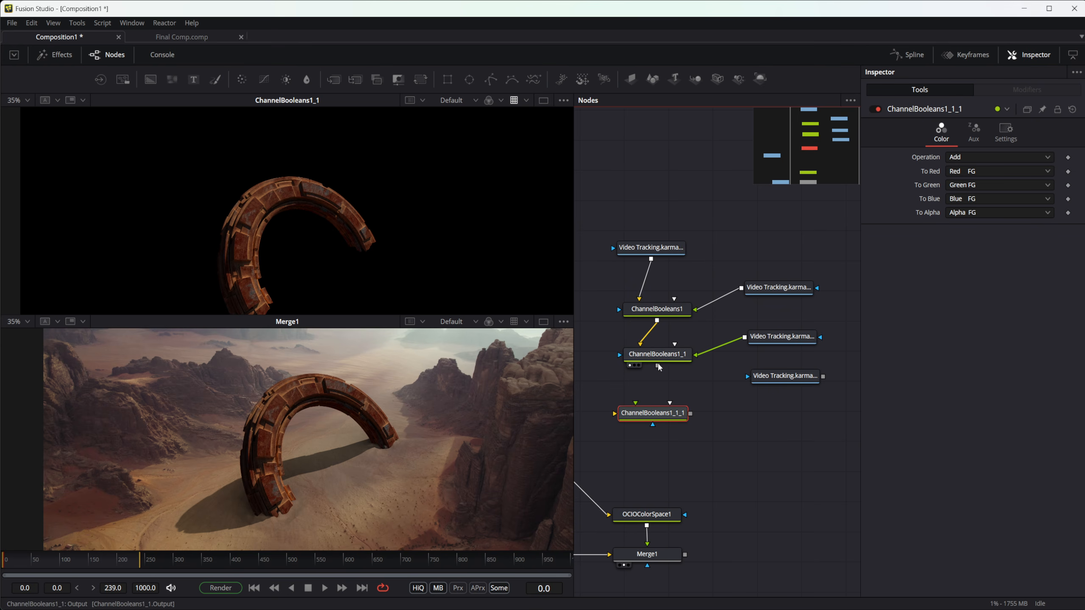
left_click_drag(658, 366, 669, 403)
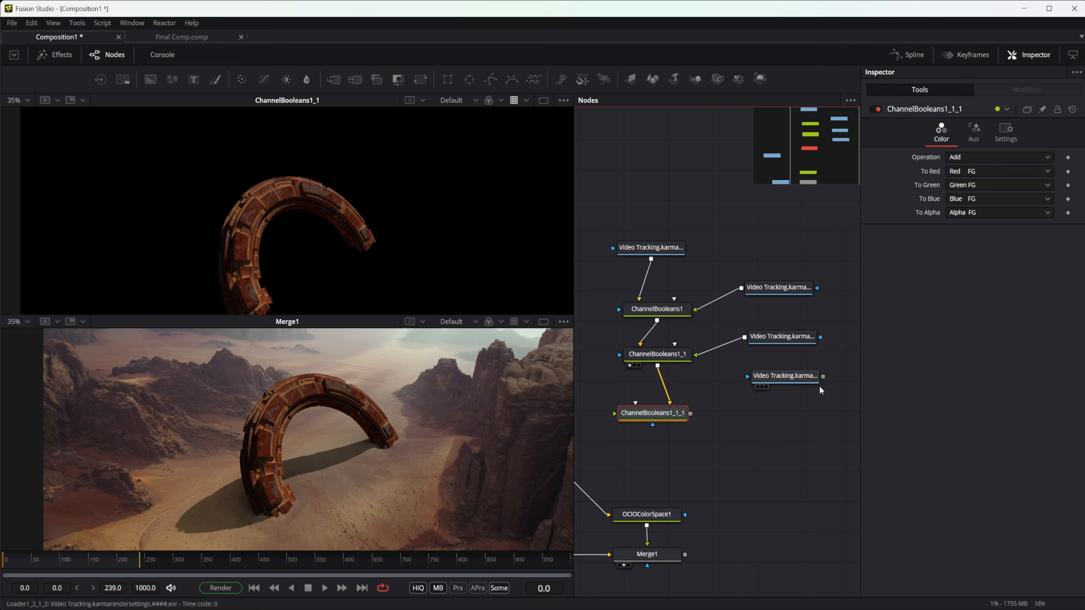
left_click_drag(823, 376, 662, 416)
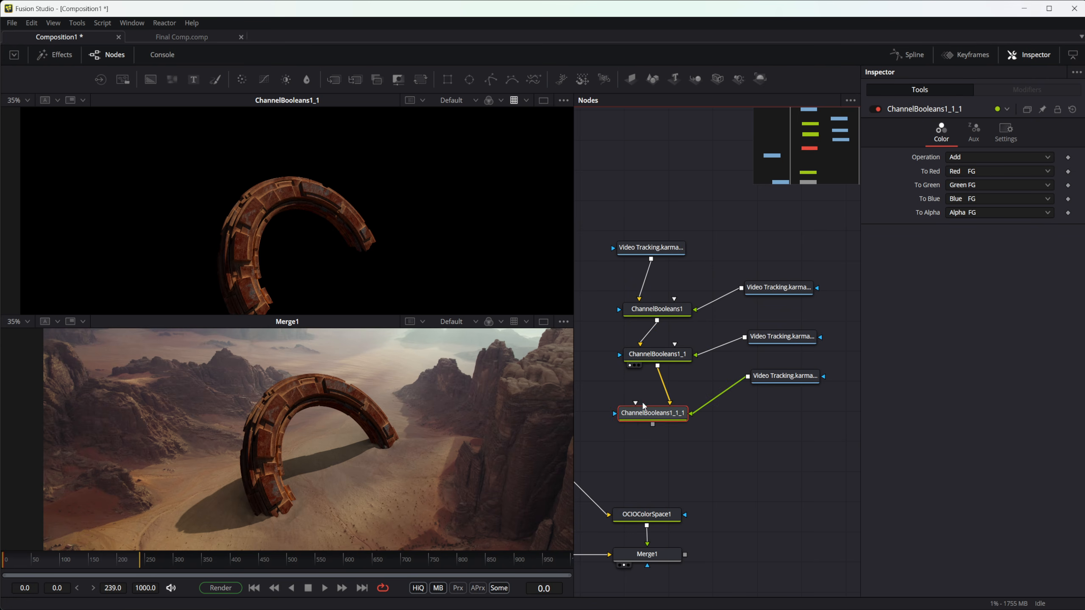
key("1")
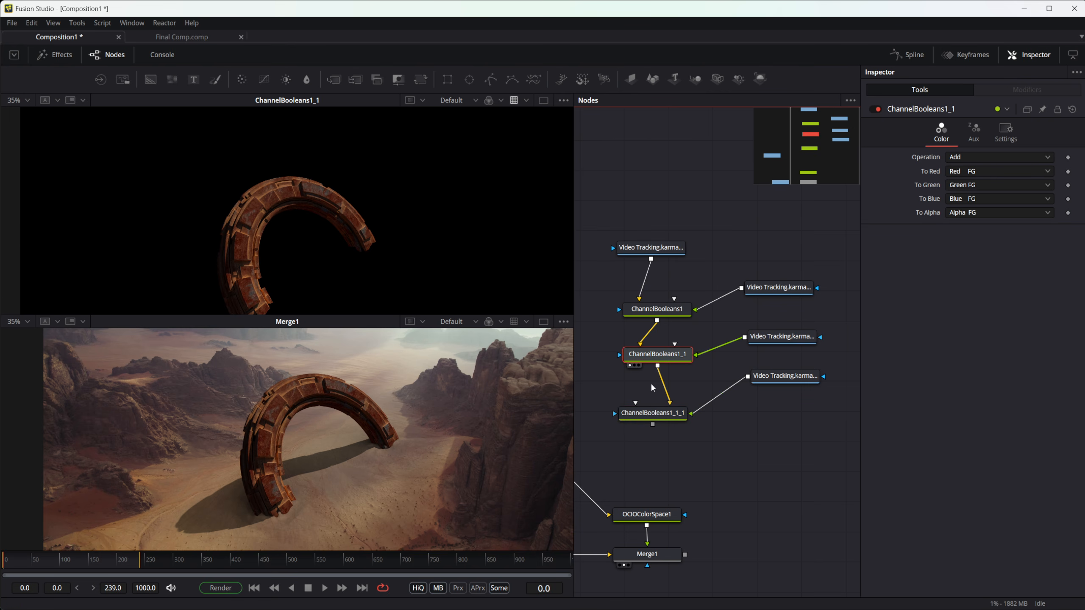
- Feed the last Channel Booleans output into OCIOColorSpace1 in place of the original loader and show Merge1 in the first viewer
left_click_drag(711, 440, 647, 486)
left_click(649, 486)
key("1")
left_click_drag(738, 451, 761, 415)
left_click(688, 487)
key("1")
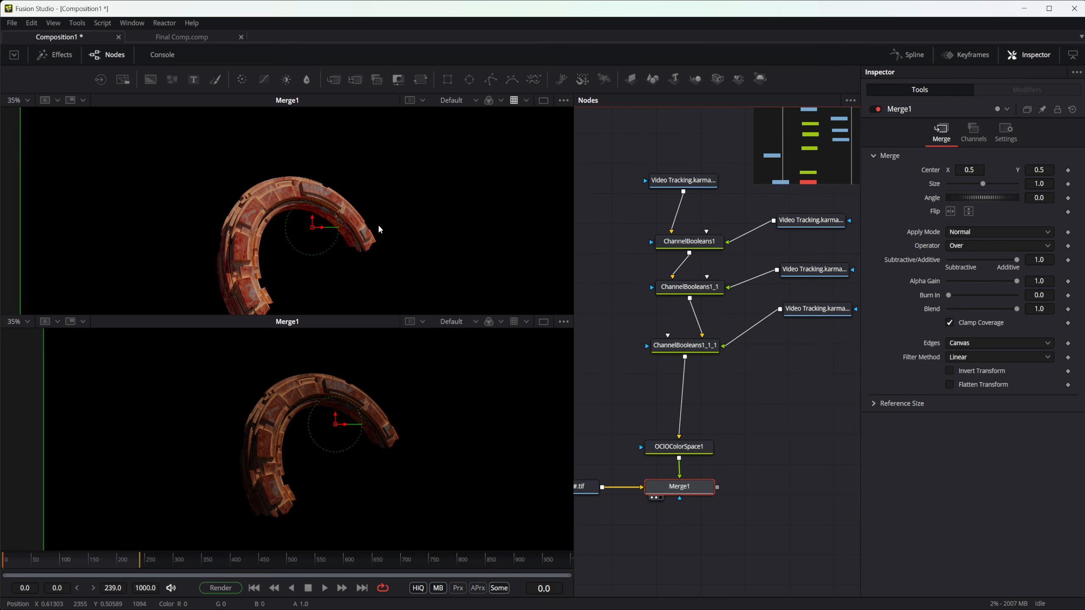
scroll(378, 223, "down", 5)
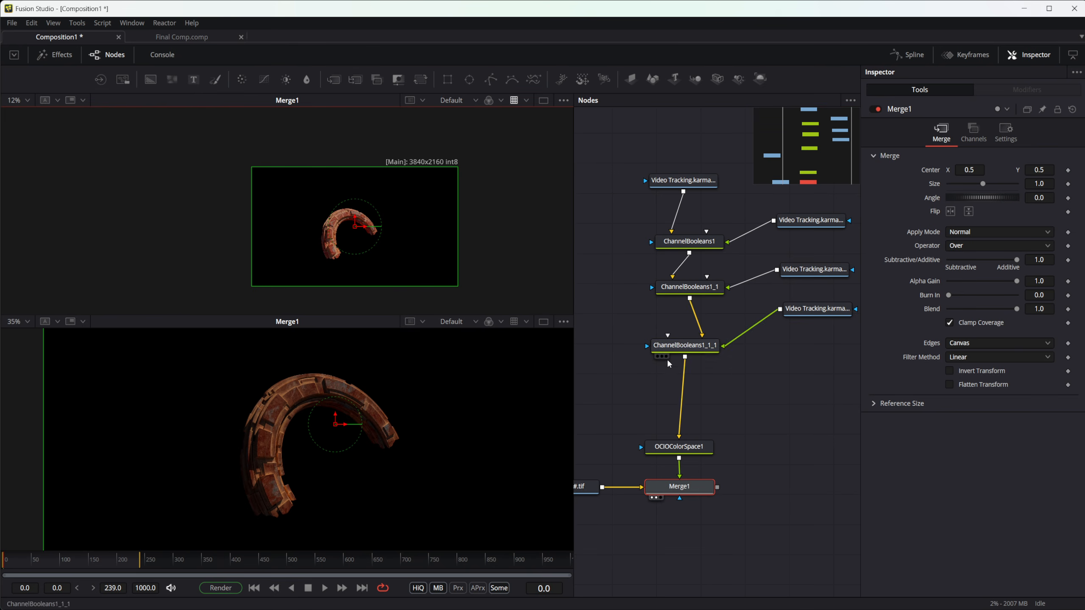
left_click_drag(644, 368, 777, 388)
left_click_drag(733, 418, 679, 408)
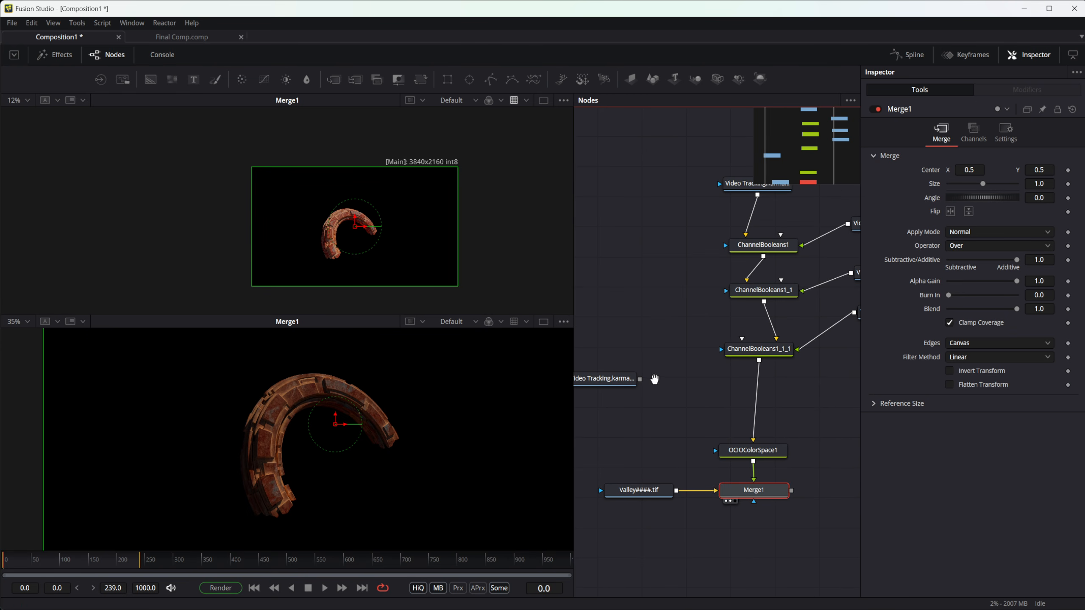
left_click_drag(655, 378, 673, 383)
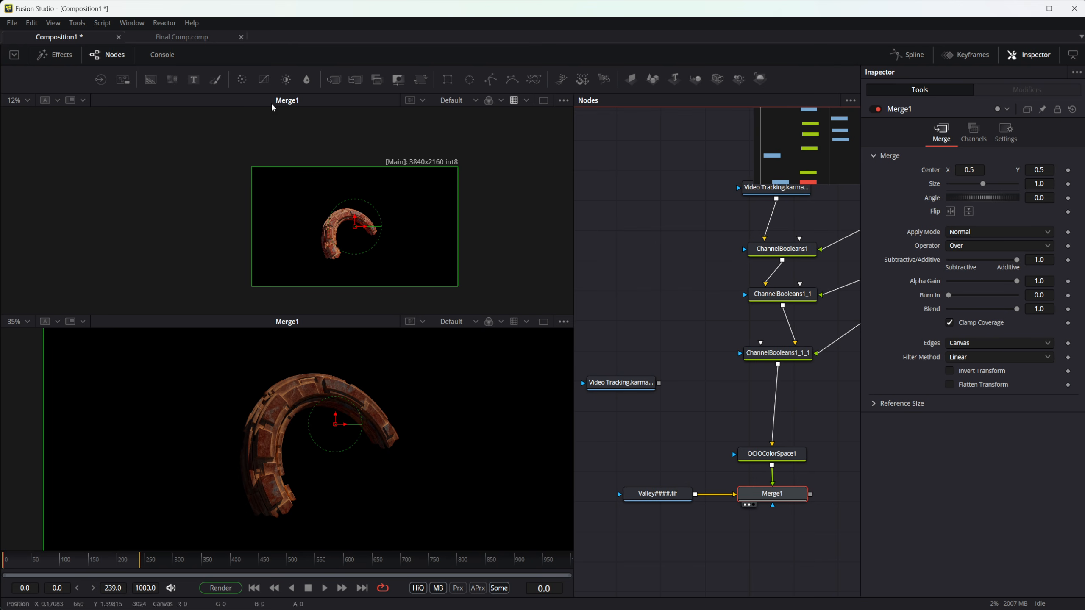
- Switch to the Final Comp.comp composition and look over its node tree down from the direct_diffuse loader
left_click(176, 36)
left_click_drag(758, 315, 608, 353)
scroll(608, 353, "down", 2)
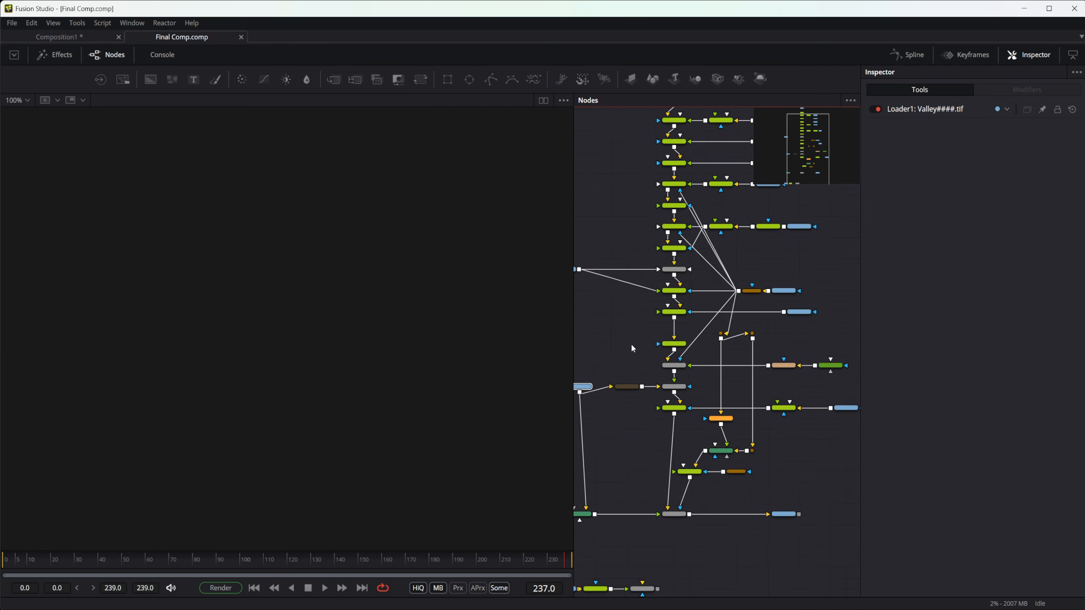
left_click_drag(622, 217, 612, 308)
scroll(613, 308, "down", 1)
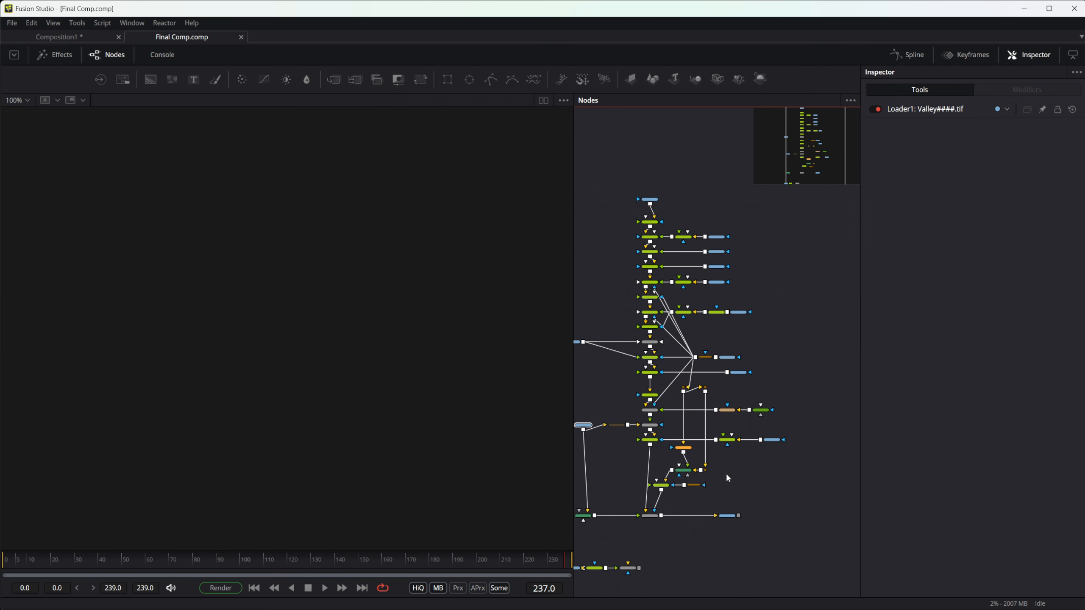
left_click_drag(727, 476, 772, 469)
left_click_drag(680, 301, 684, 383)
scroll(675, 302, "up", 4)
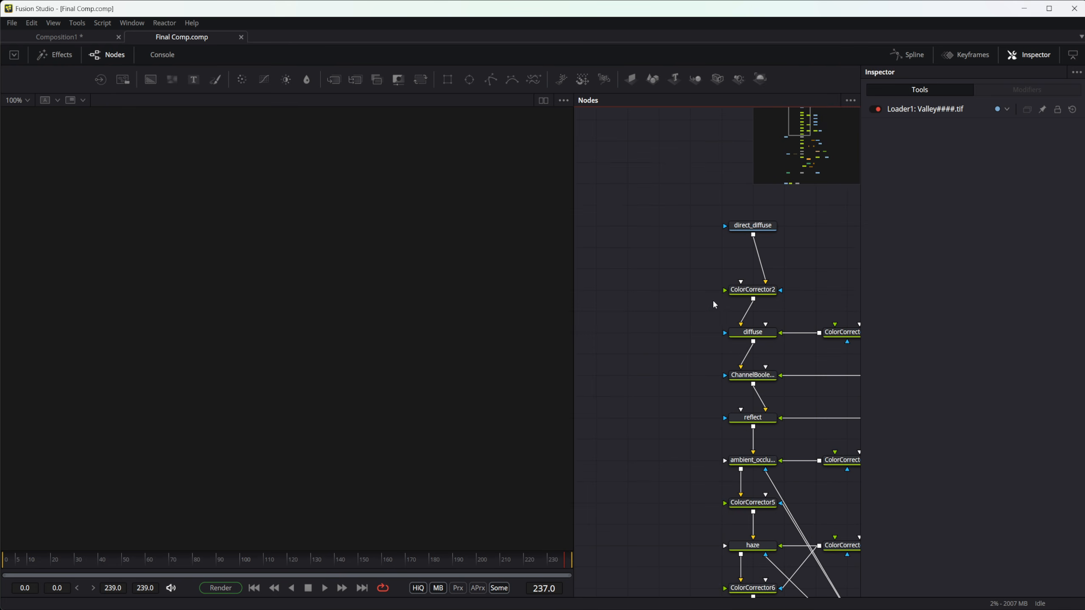
left_click_drag(703, 302, 674, 293)
- Show the direct_diffuse loader in the viewer and fit the whole arch in view
left_click(650, 257)
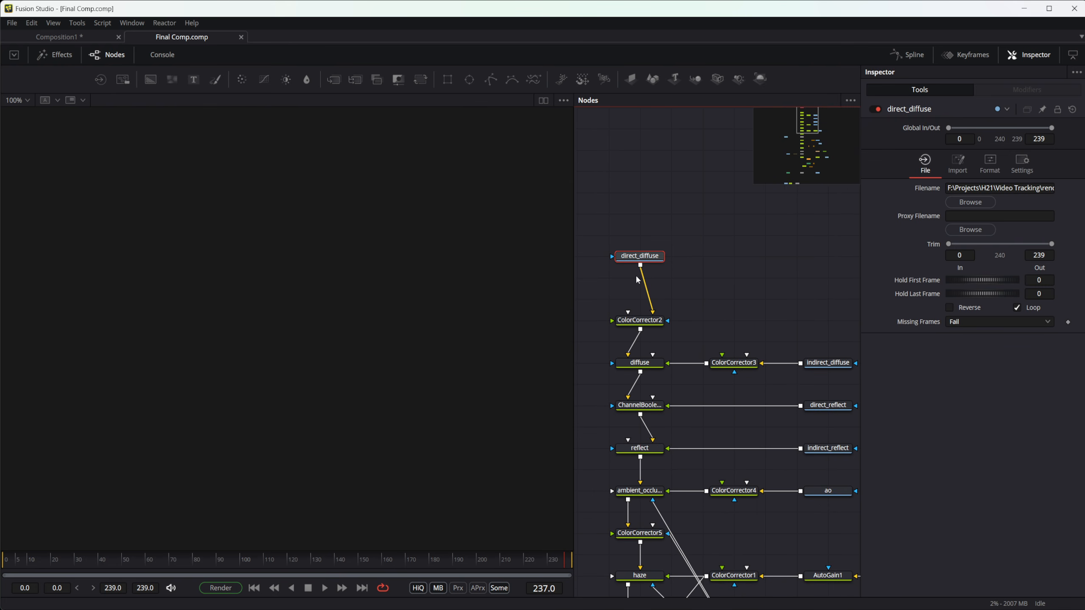
key("1")
scroll(388, 333, "down", 2)
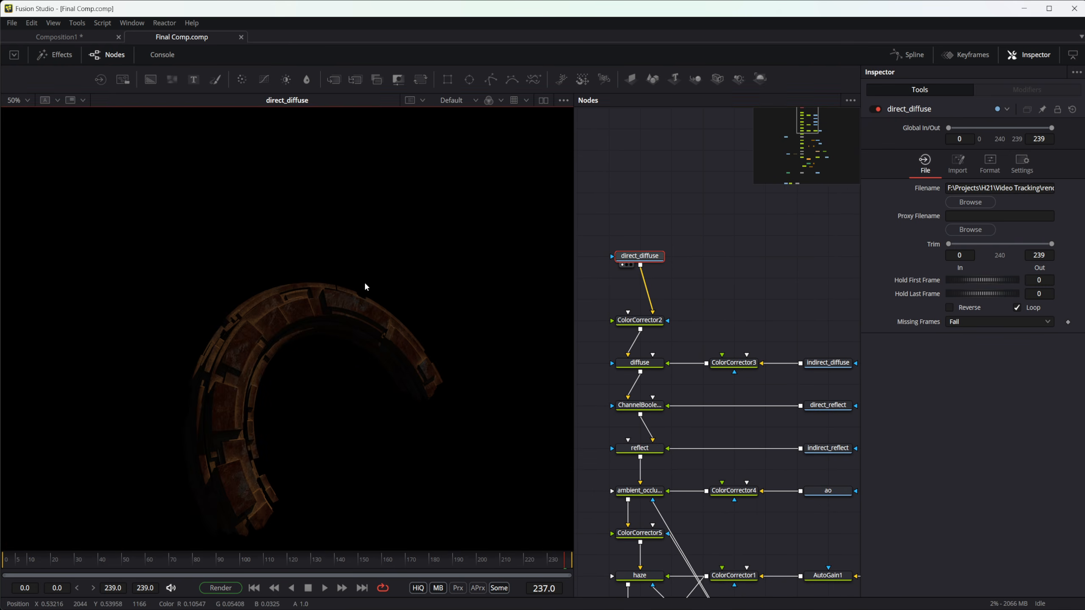
left_click_drag(374, 380, 388, 305)
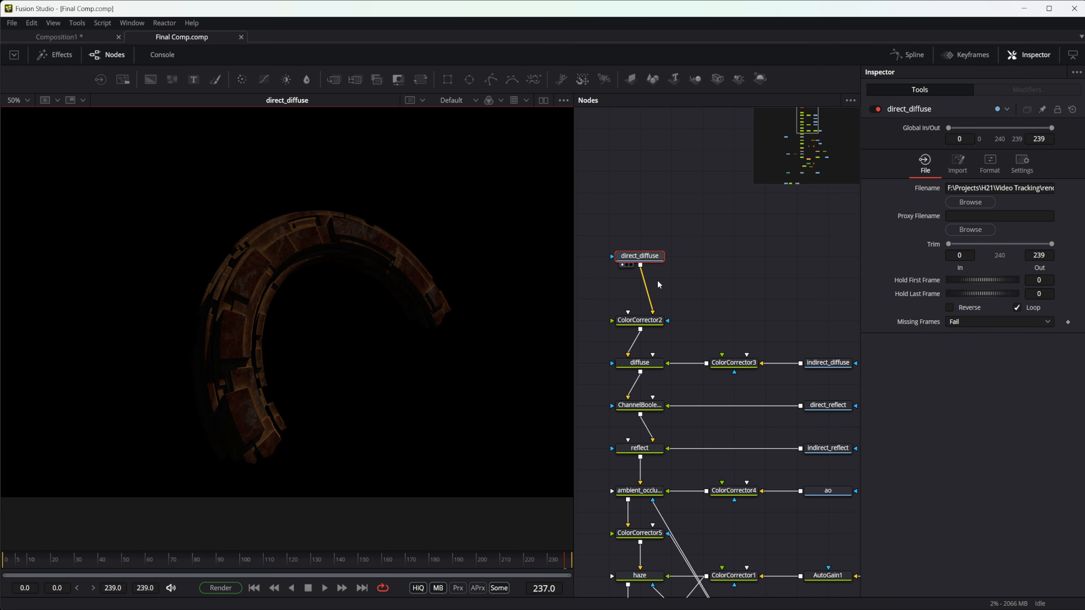
left_click(542, 102)
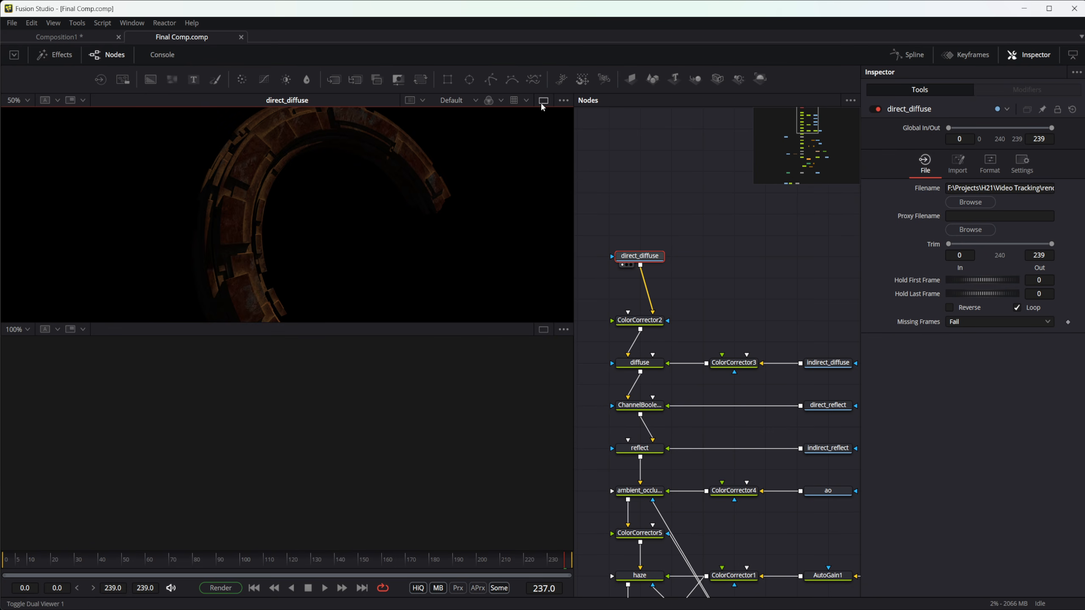
left_click(543, 105)
left_click(544, 106)
left_click(543, 110)
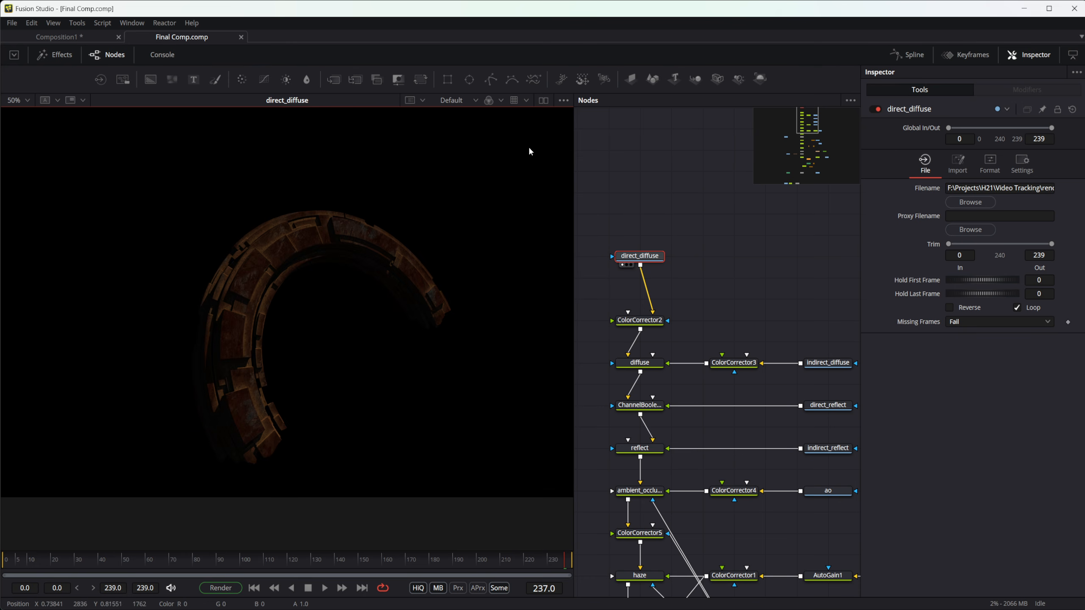
- Check which OpenEXR part the direct_diffuse loader uses in its format settings
scroll(705, 298, "up", 3)
scroll(673, 322, "up", 2)
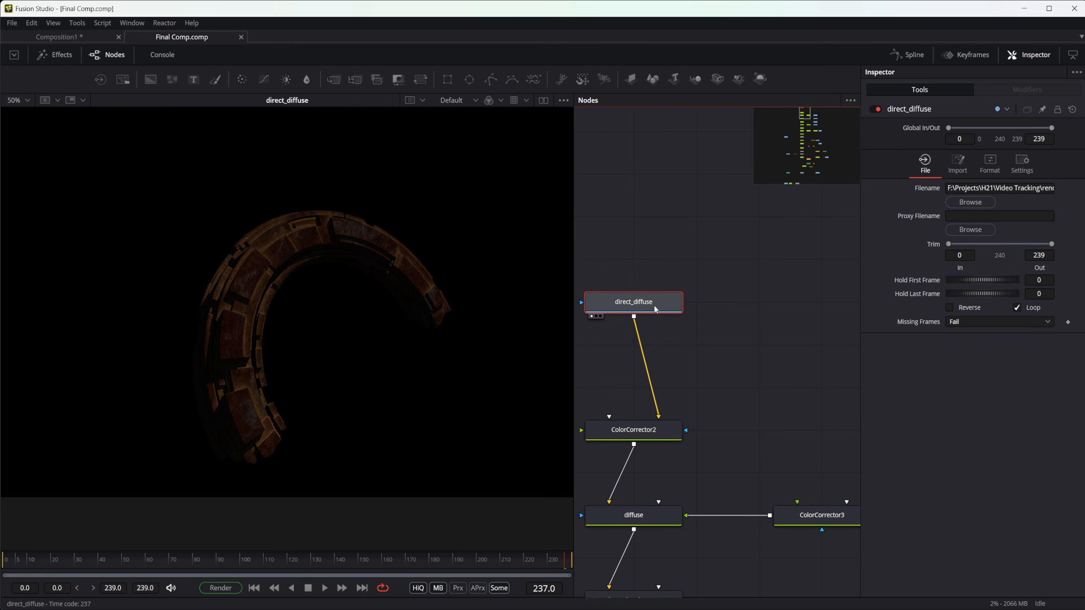
left_click(990, 165)
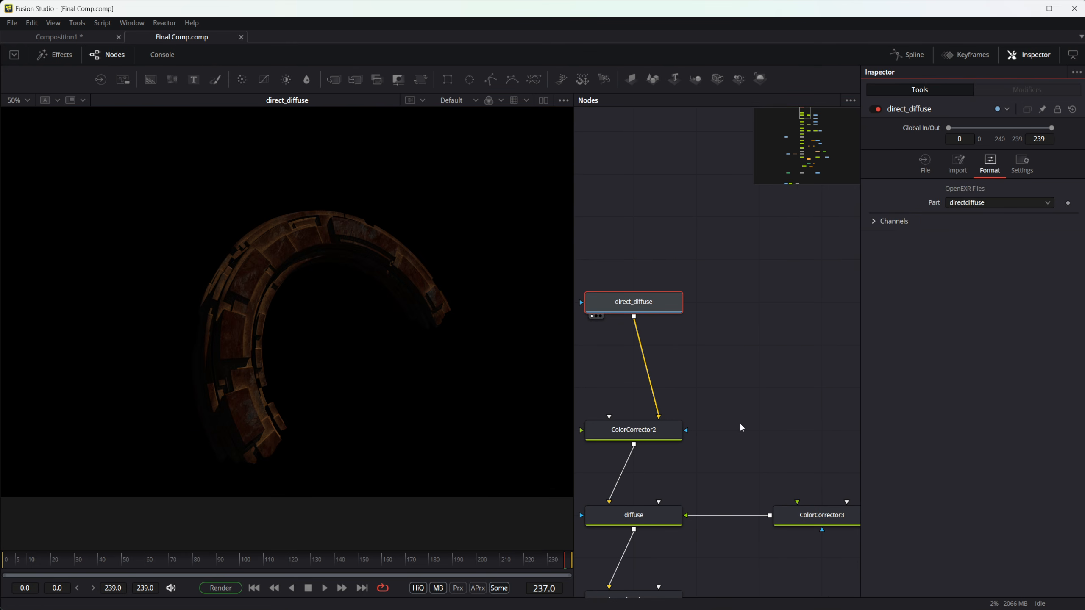
- Show ColorCorrector2 in the first viewer and look at the settings of the diffuse node below it
scroll(742, 427, "down", 2)
left_click(690, 393)
key("1")
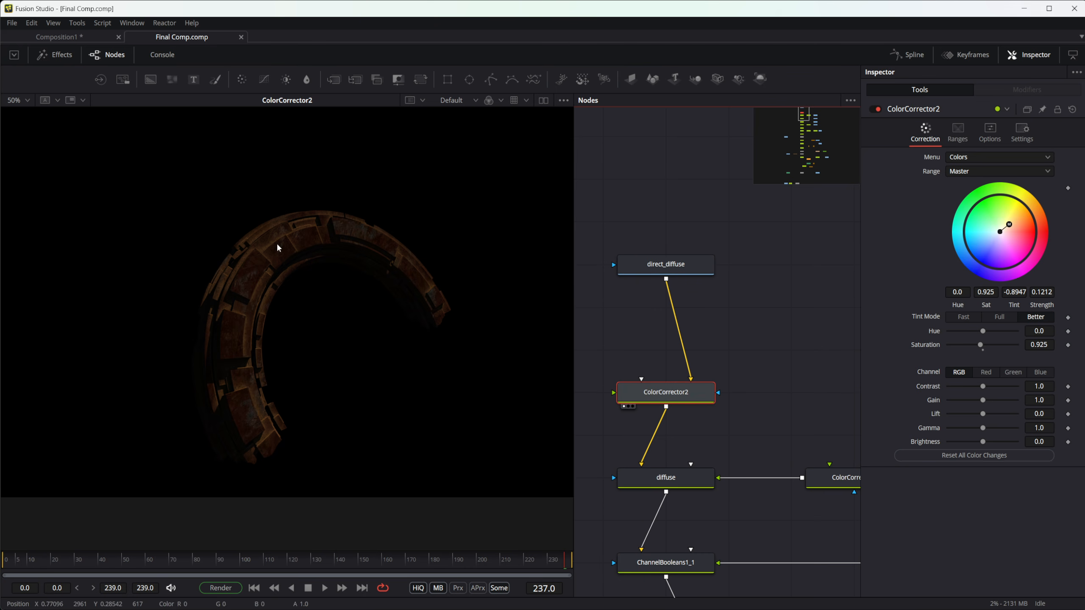
scroll(649, 398, "down", 2)
left_click(646, 396)
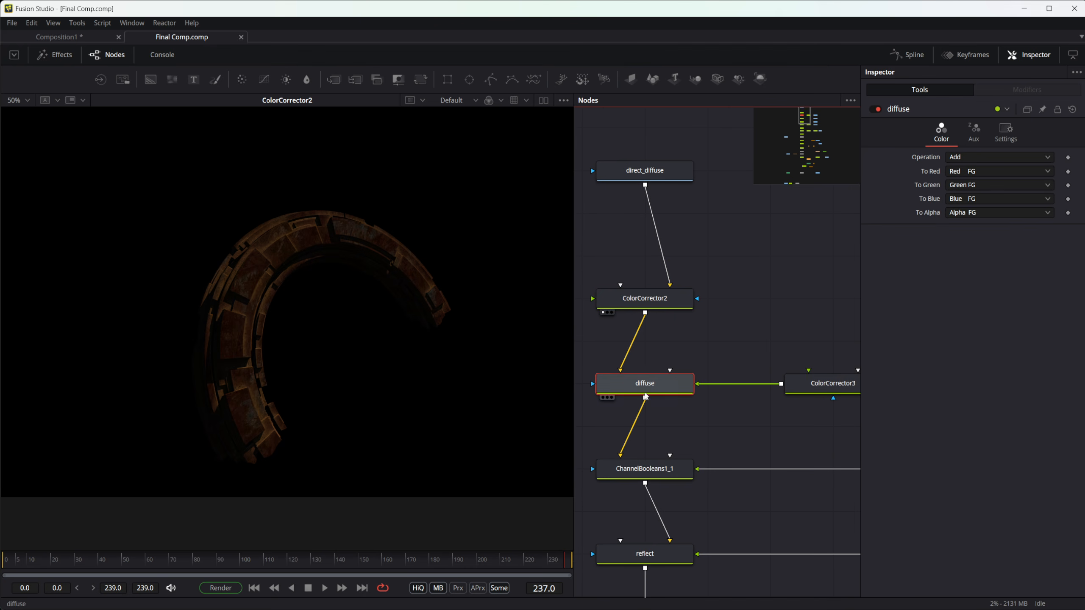
- Switch the first viewer's LUT to OCIO ColorSpace and open its LUT editor
left_click(526, 100)
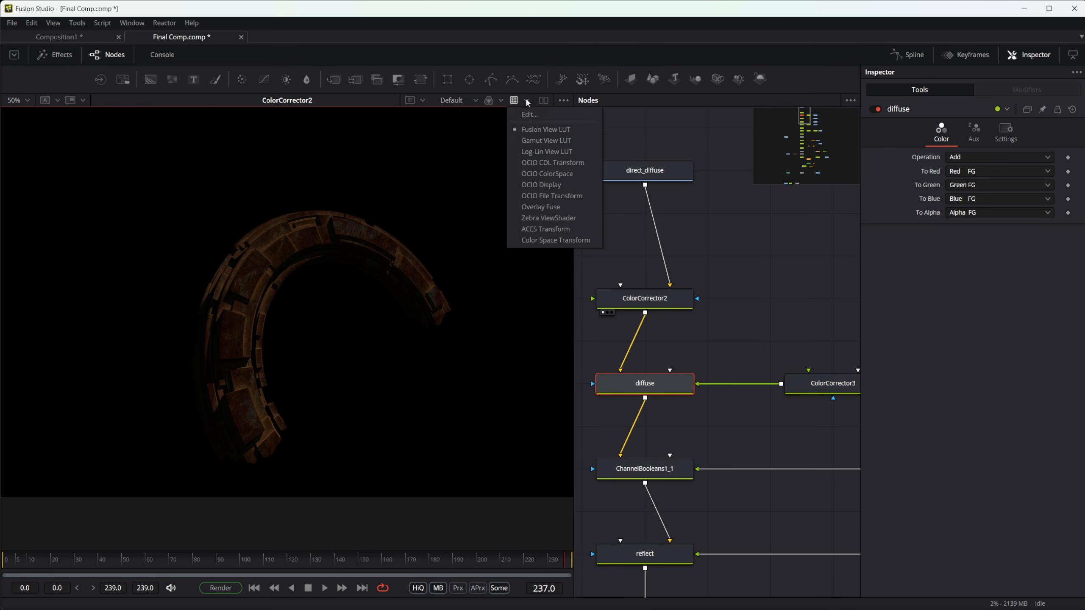
left_click(541, 185)
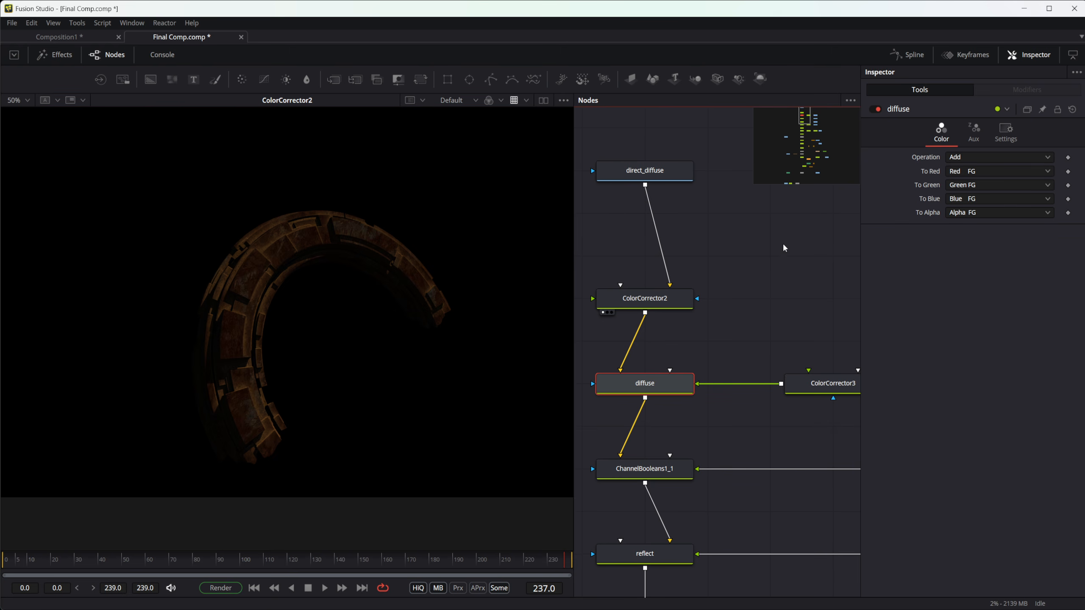
scroll(683, 227, "down", 3)
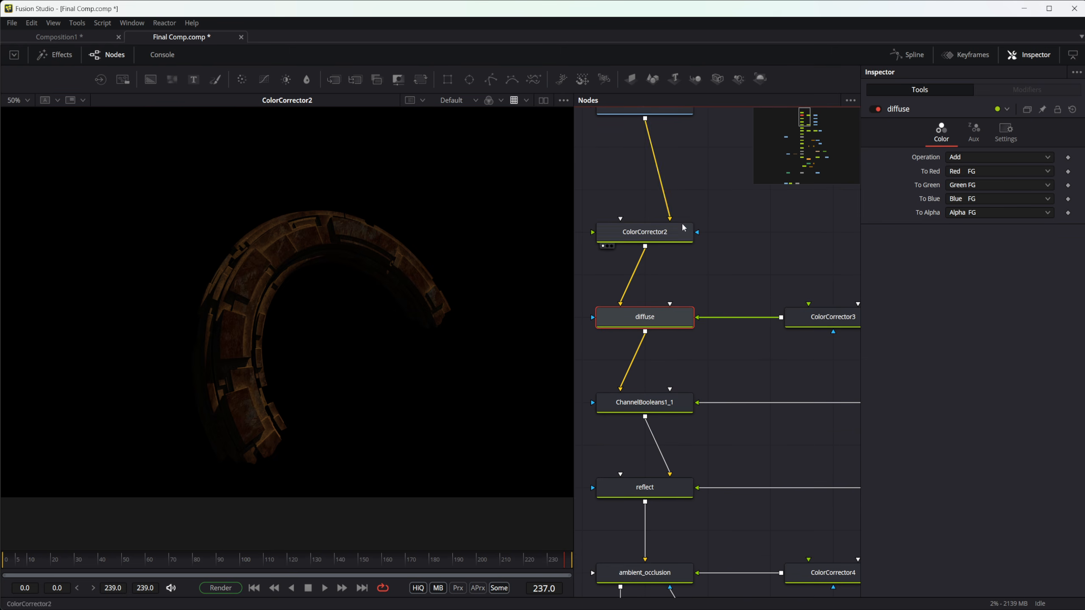
left_click(526, 100)
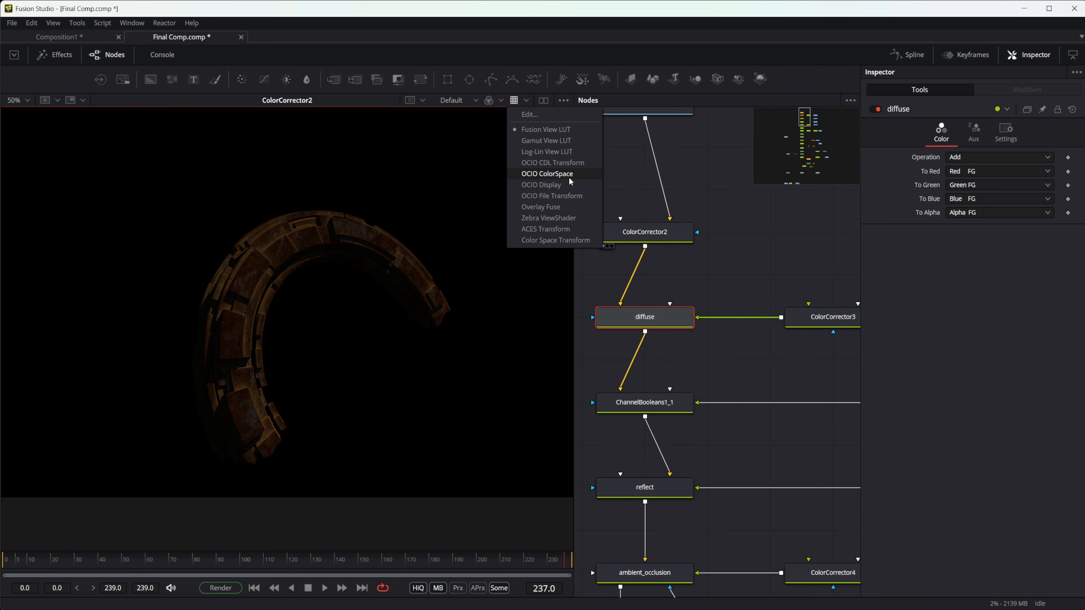
left_click(488, 213)
left_click(527, 101)
left_click(538, 131)
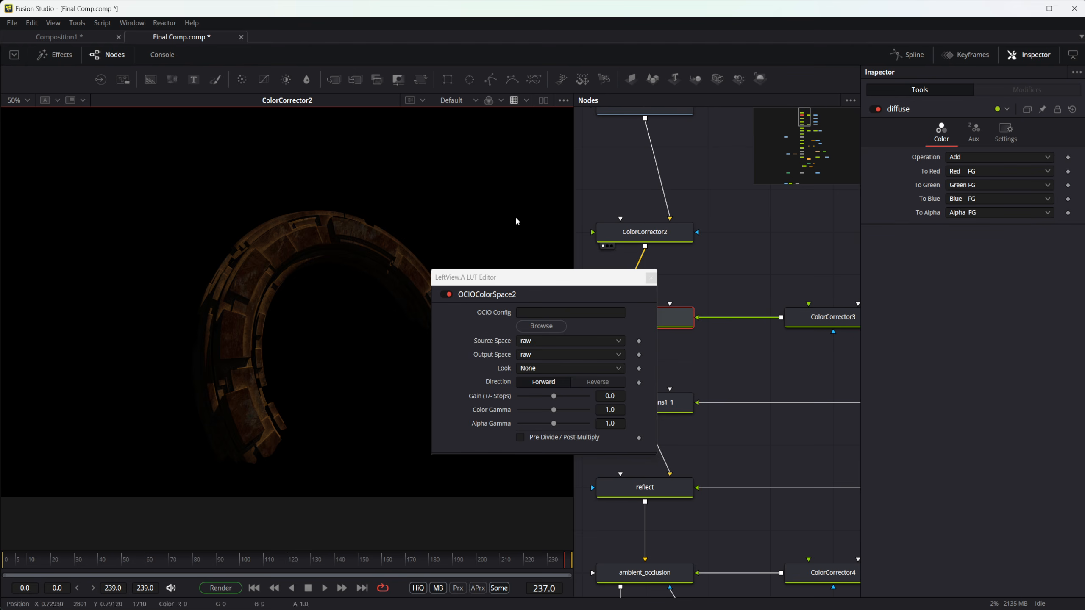
- Load config.ocio from the aces_1.2 folder as the viewer LUT's OCIO config and set the source space to ACES - ACEScg
left_click(544, 323)
left_click(456, 199)
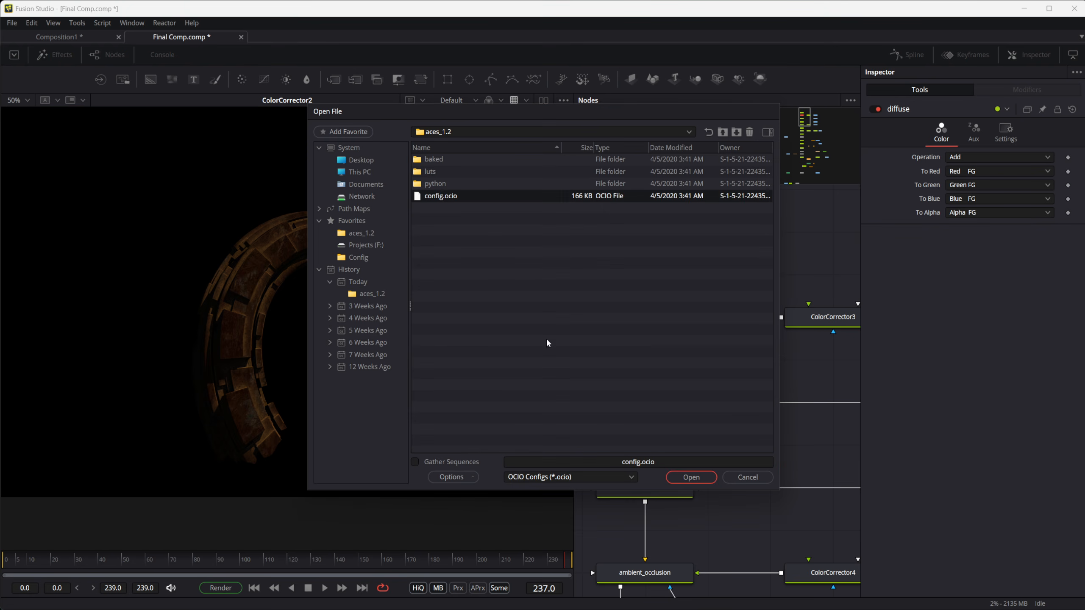
left_click(673, 483)
left_click(536, 341)
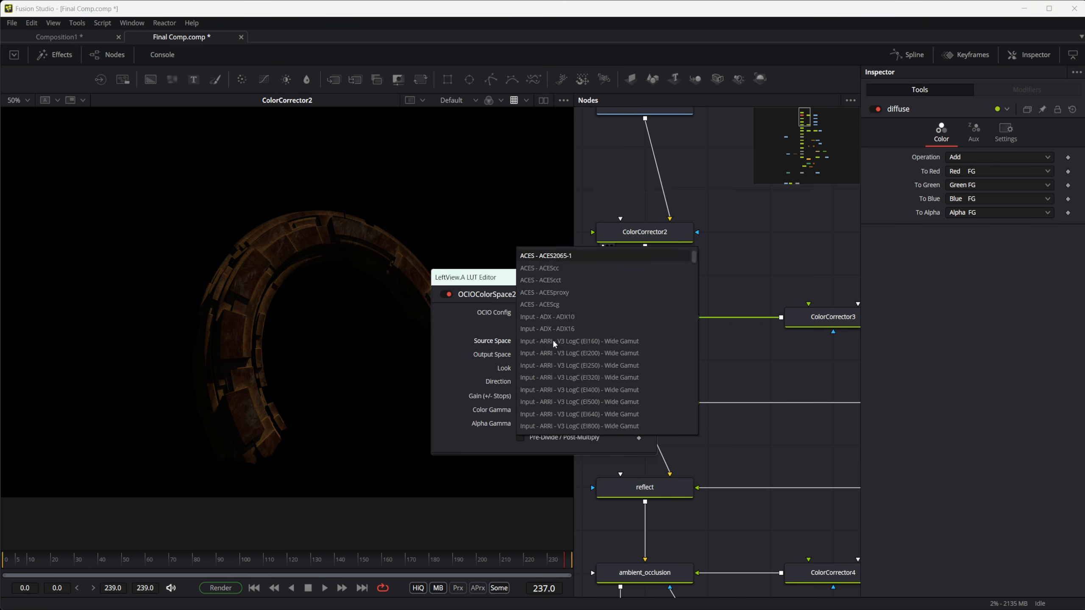
left_click(531, 304)
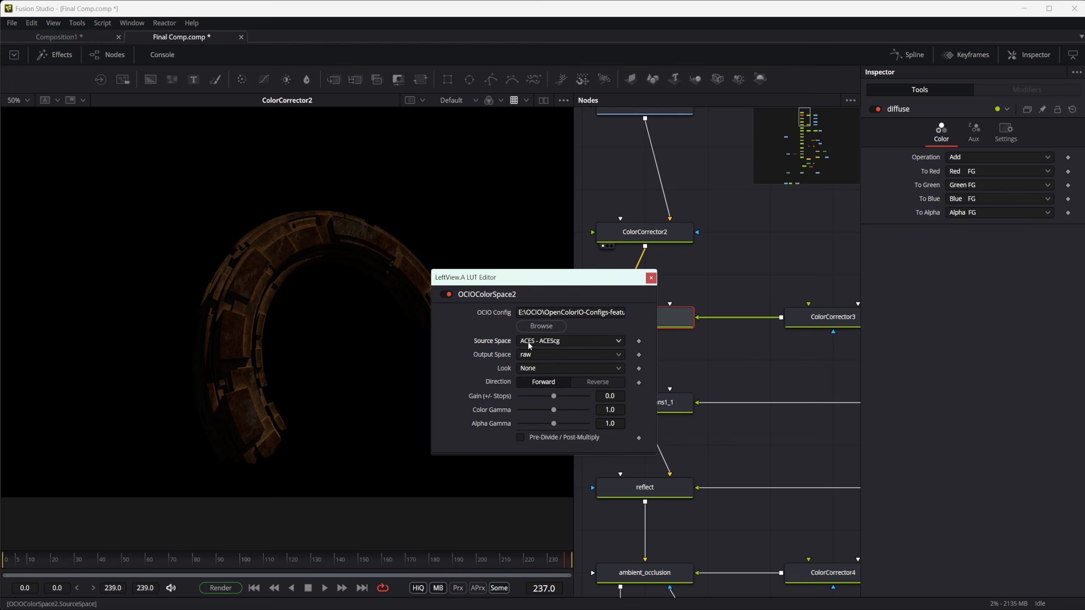
- Set the viewer LUT's output space to Output - sRGB and close the LUT editor
left_click(534, 354)
scroll(554, 367, "up", 10)
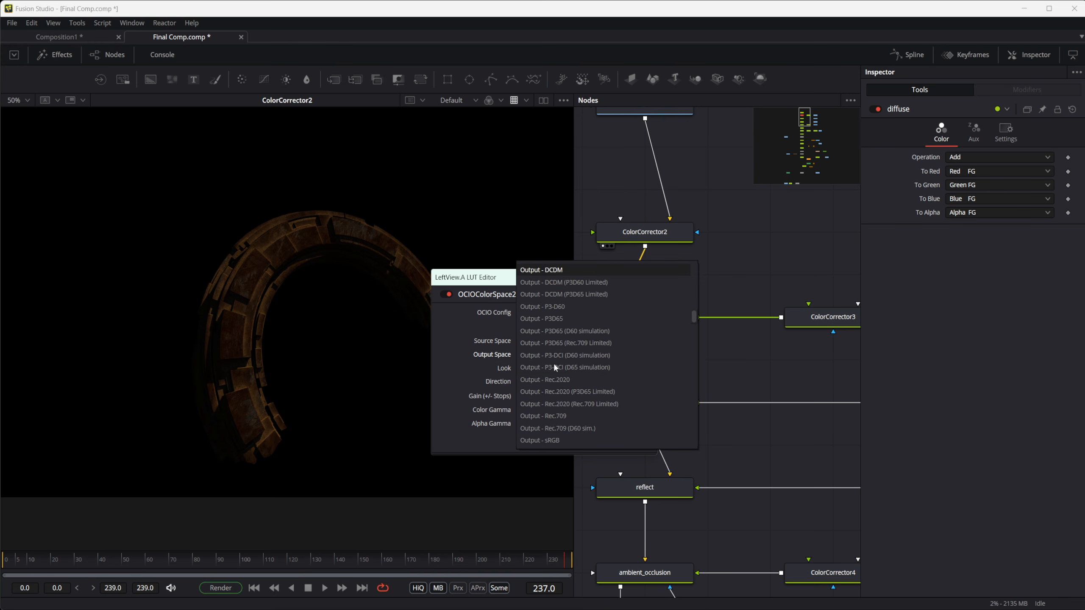
left_click(540, 440)
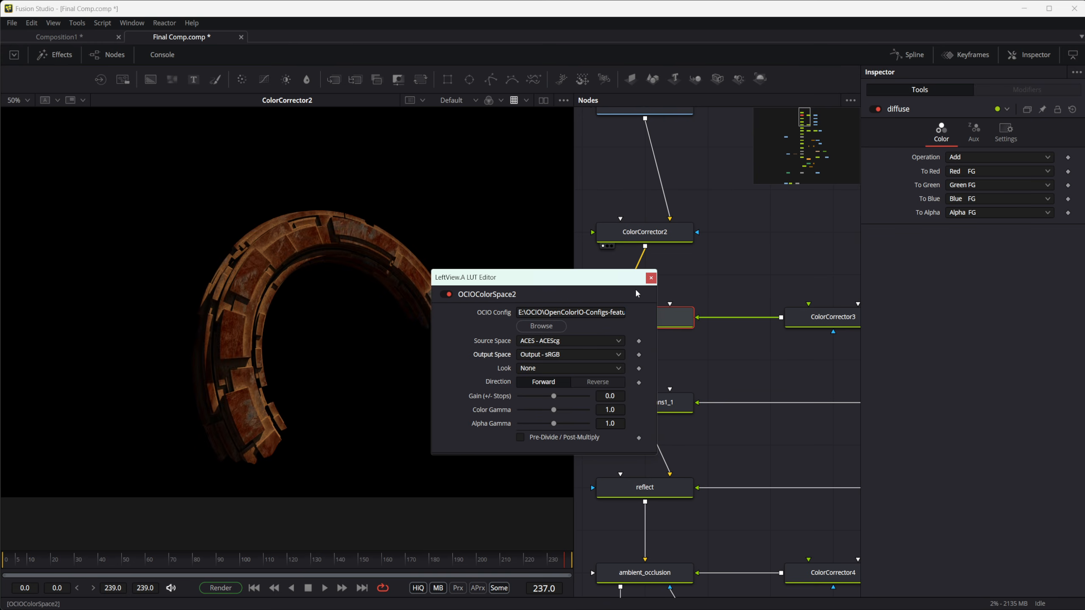
left_click(651, 277)
- Trace the chain from direct_diffuse through ColorCorrector2 to diffuse and check the settings of the two lower nodes
scroll(699, 346, "up", 4)
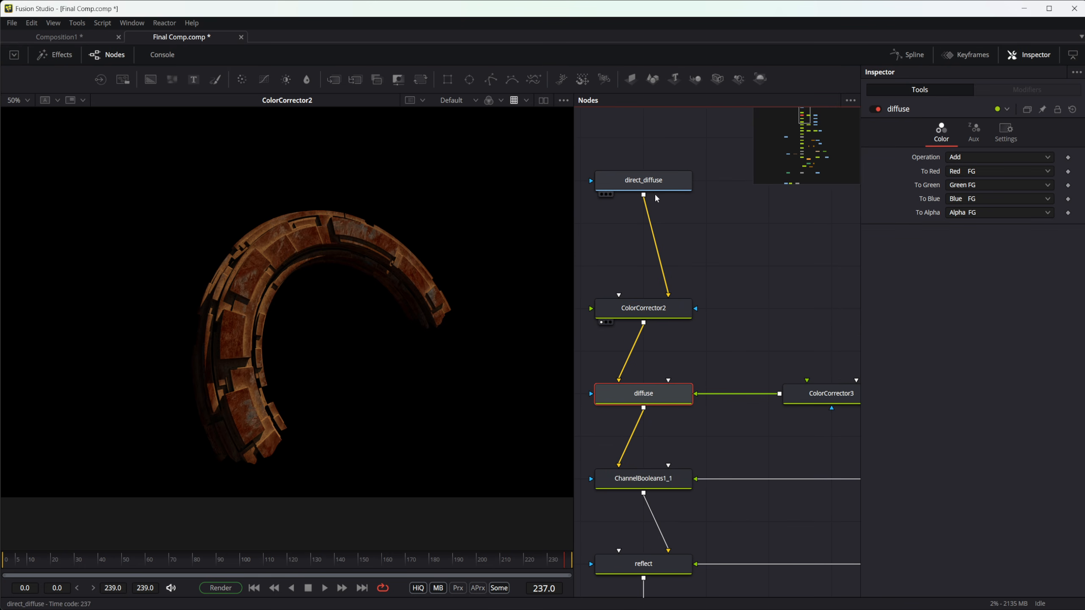
left_click(648, 189)
left_click(650, 305)
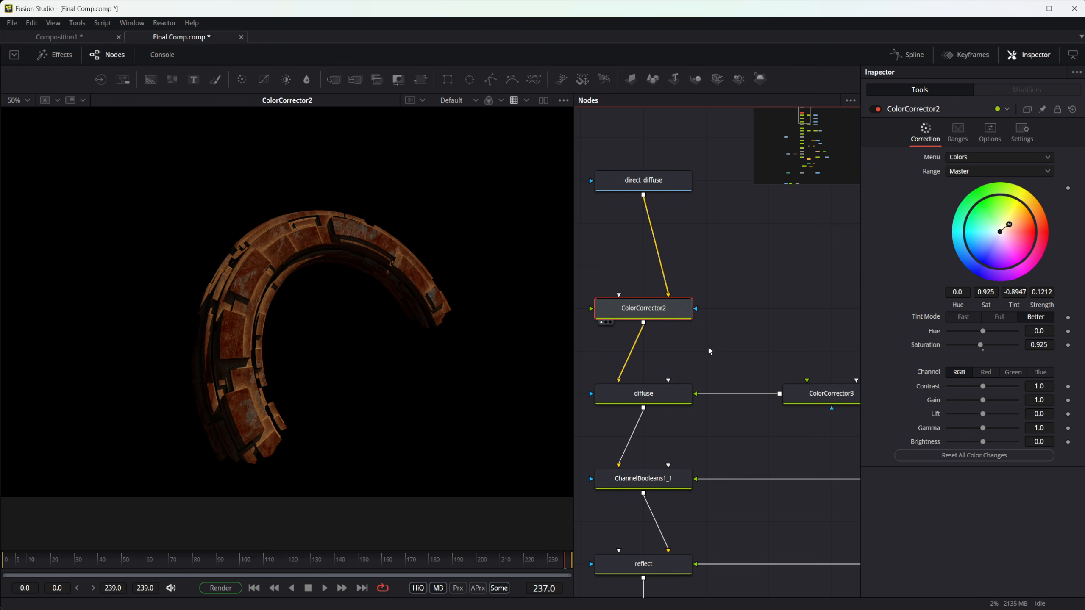
scroll(725, 316, "down", 3)
left_click(648, 311)
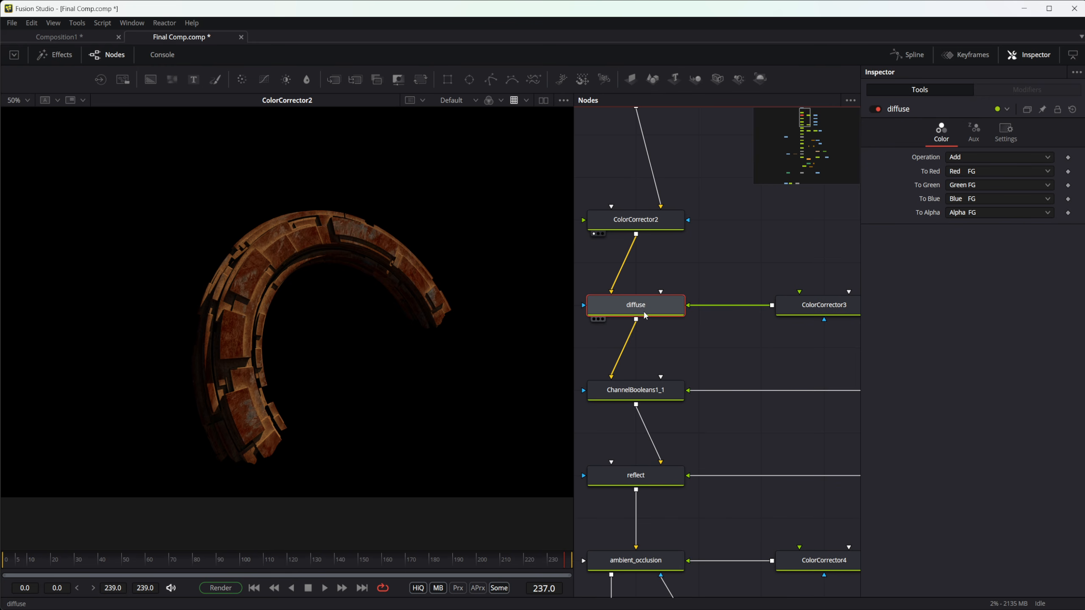
left_click_drag(701, 276, 712, 278)
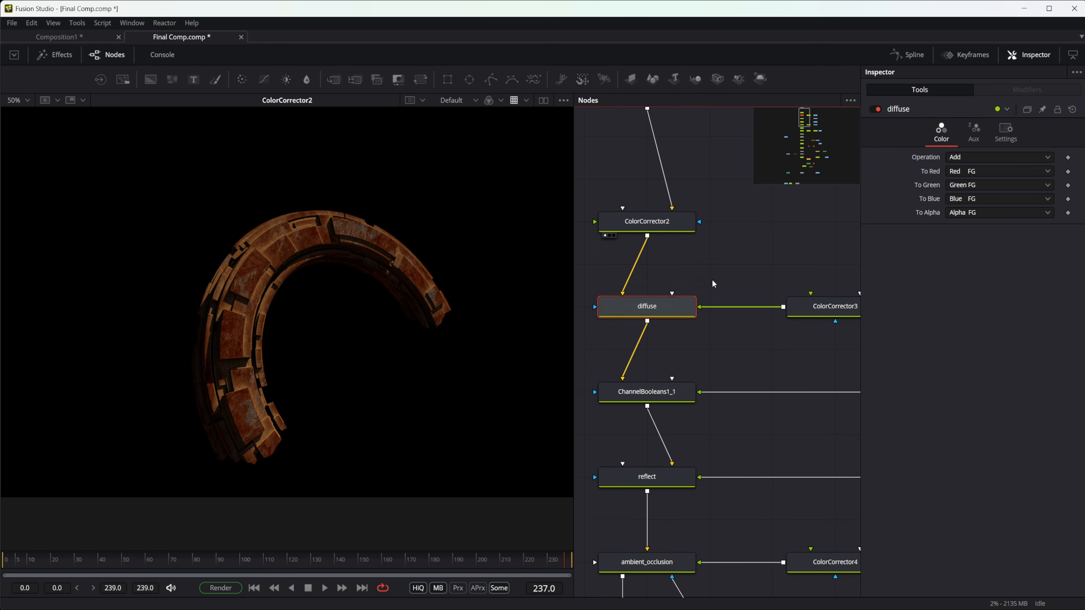
- Follow the branch feeding the diffuse node and show the indirect_diffuse loader in the viewer
left_click(790, 307)
left_click_drag(766, 323, 744, 343)
scroll(722, 347, "down", 3, "ctrl")
left_click(790, 326)
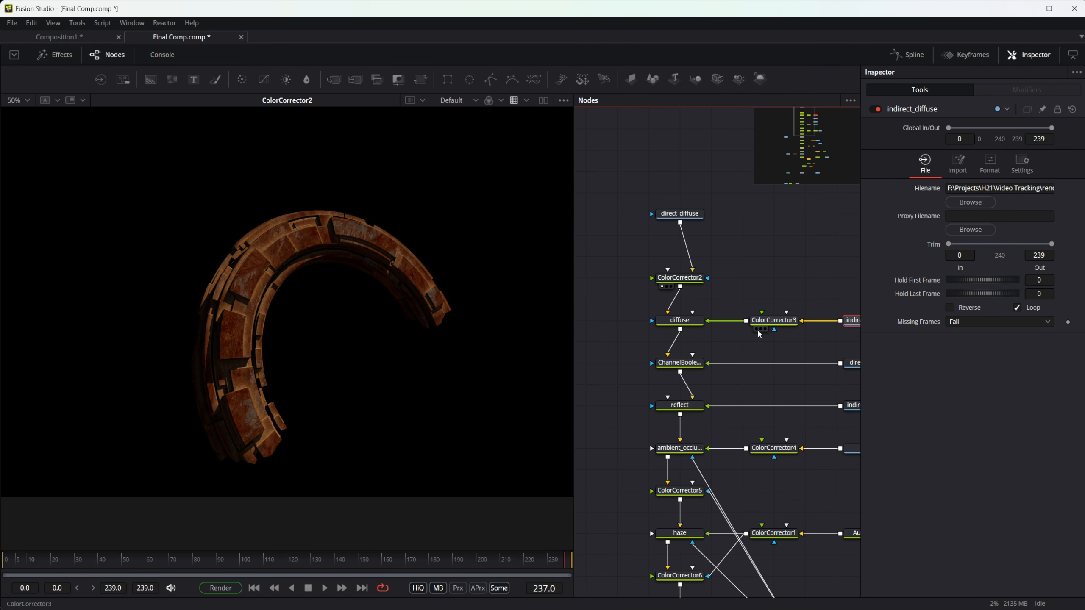
key("1")
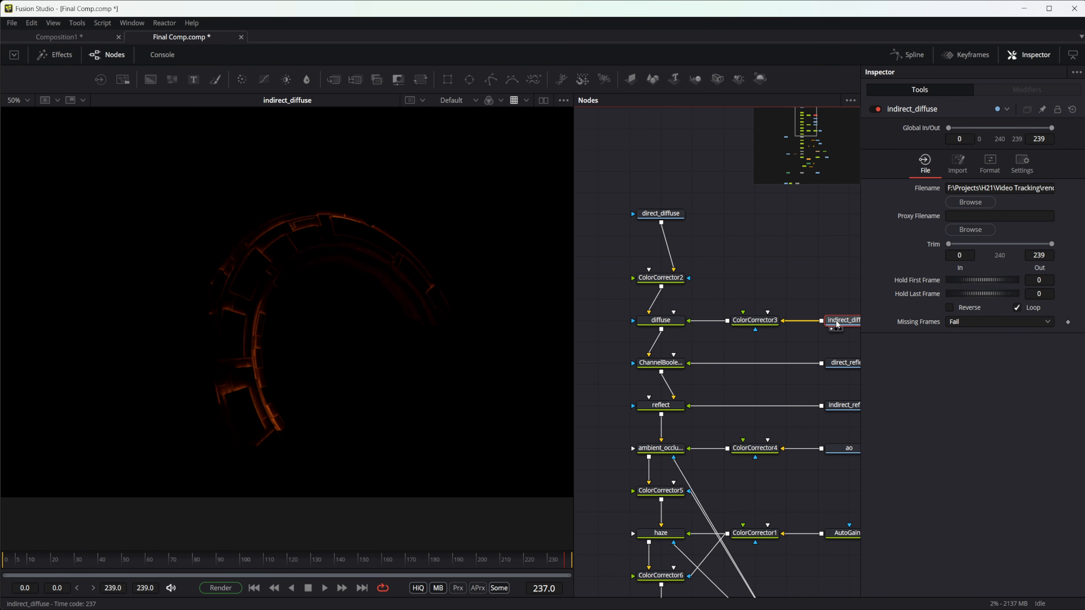
- View the ColorCorrector3 output, followed by the combined result of the diffuse node
left_click(764, 321)
key("1")
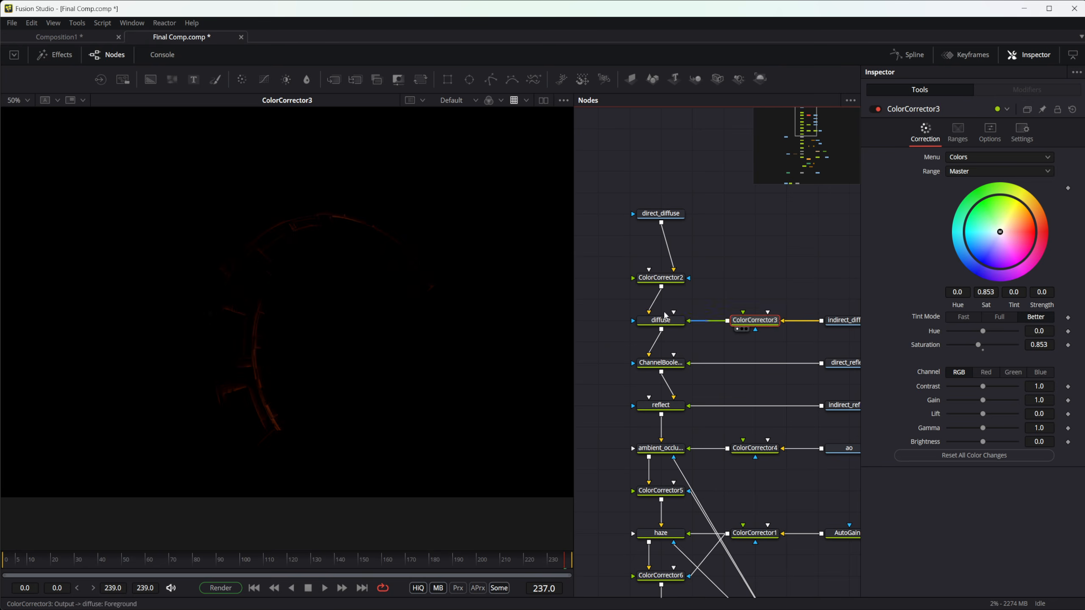
left_click(660, 320)
key("1")
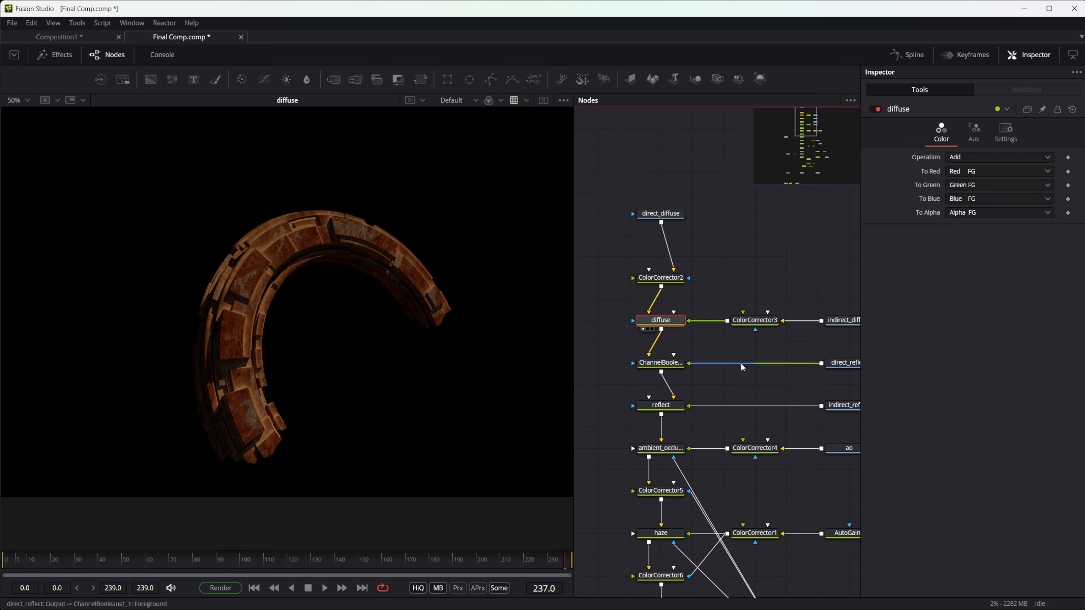
- View the ChannelBooleans1_1 result, followed by the reflect node, to examine the added reflection passes
left_click_drag(694, 356, 671, 346)
left_click(627, 354)
key("1")
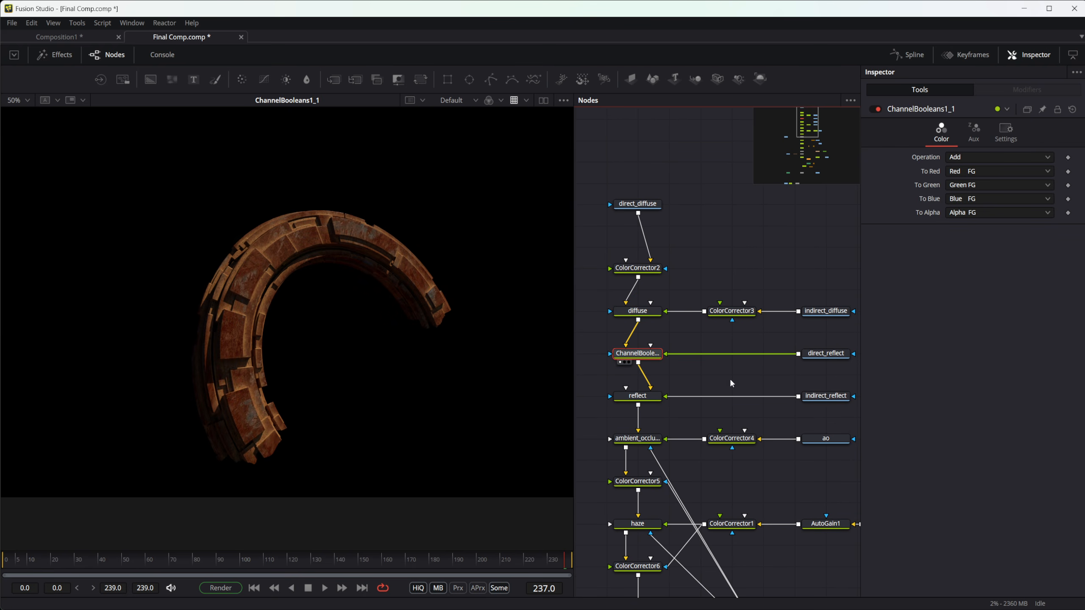
left_click_drag(737, 380, 757, 359)
left_click(647, 390)
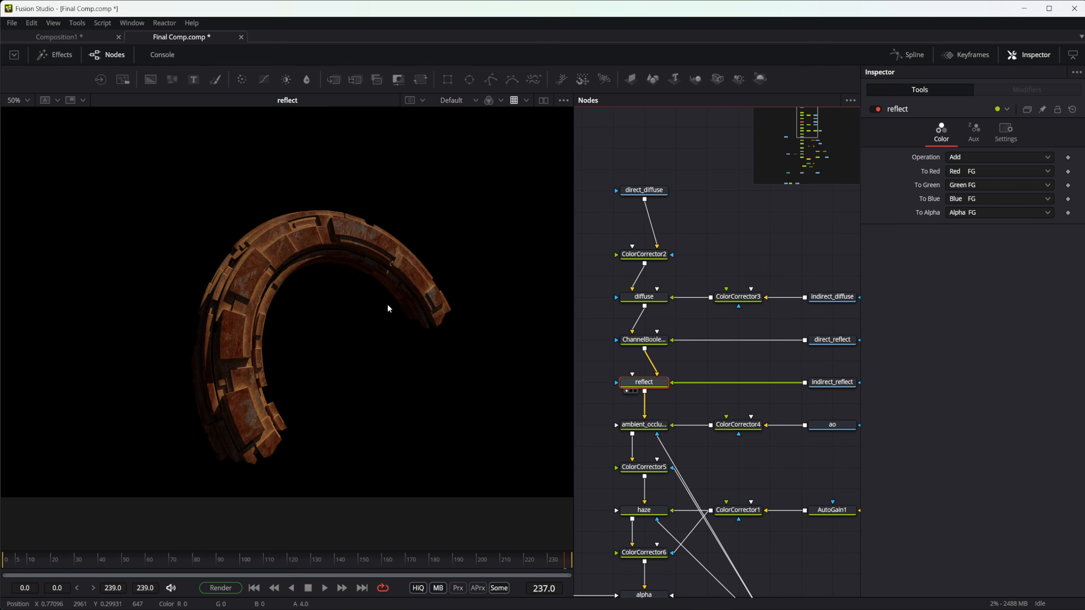
key("1")
- Show the ambient_occlusion node in the viewer and look at its Channel Booleans settings
left_click_drag(806, 409, 812, 385)
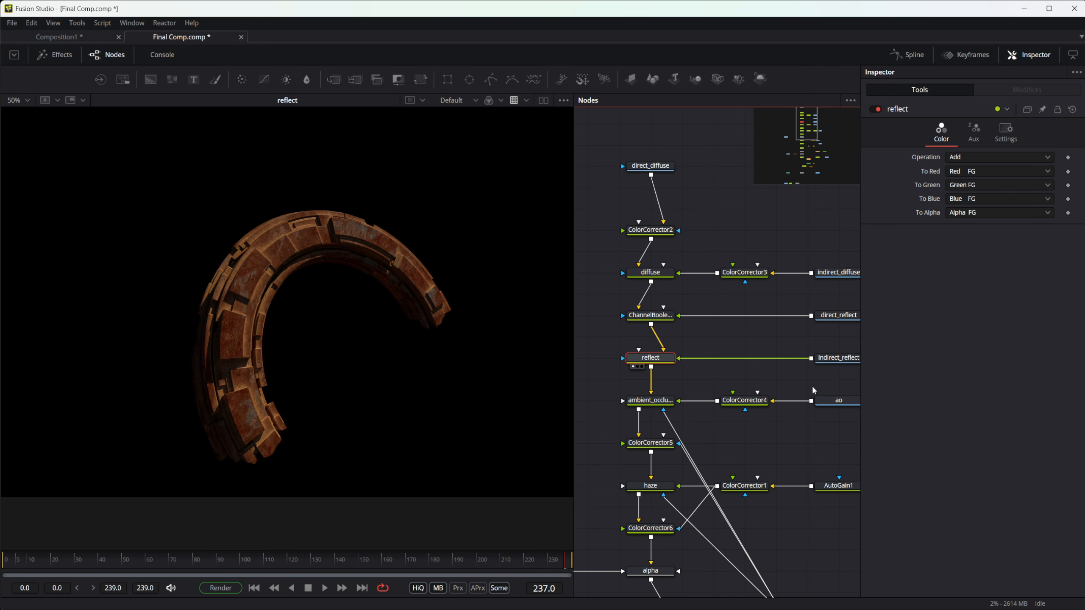
left_click(658, 406)
key("1")
scroll(766, 410, "right", 2)
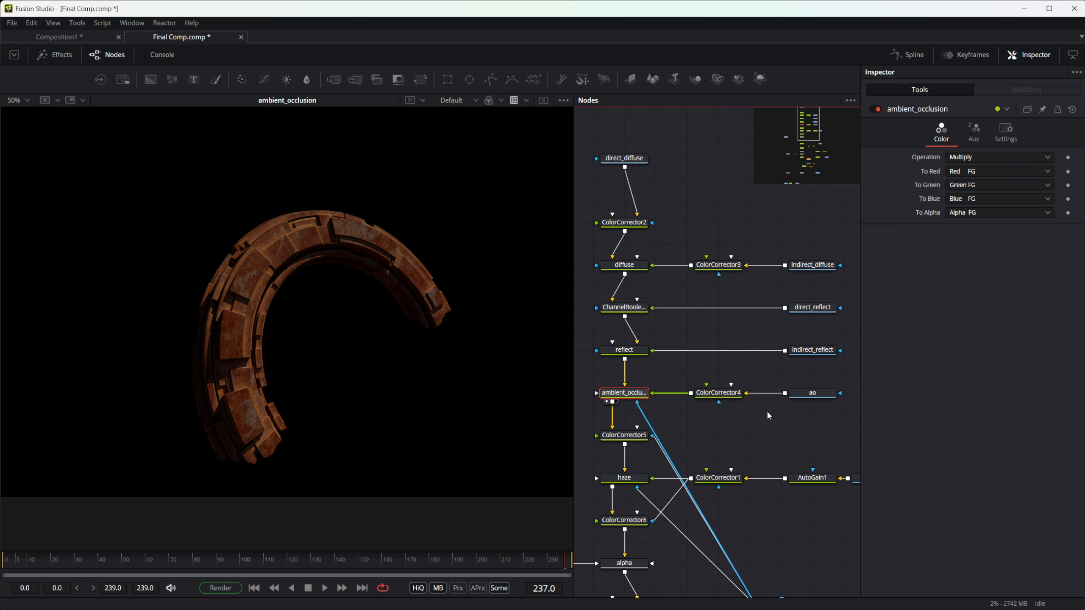
- Check which OpenEXR part the ao loader uses and look through the list of available parts
left_click(812, 393)
left_click_drag(687, 429, 696, 405)
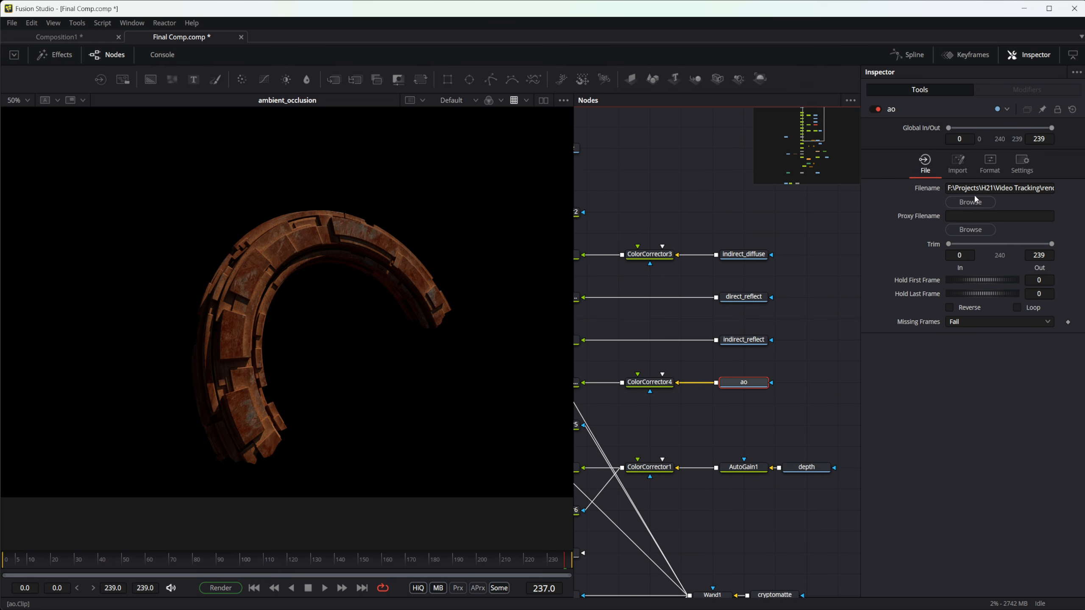
left_click(980, 173)
left_click(969, 204)
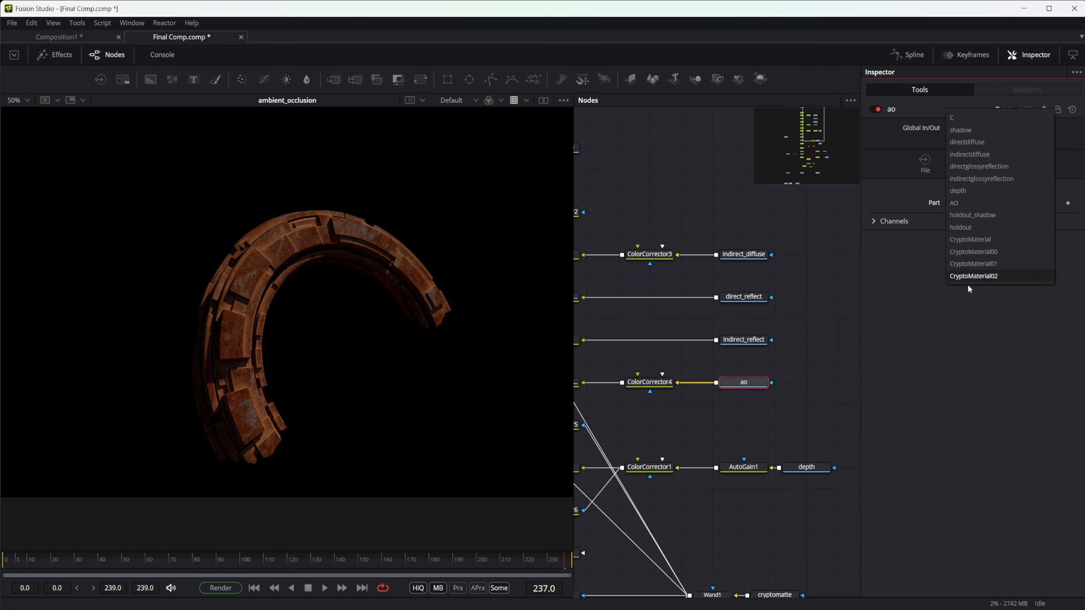
left_click(888, 334)
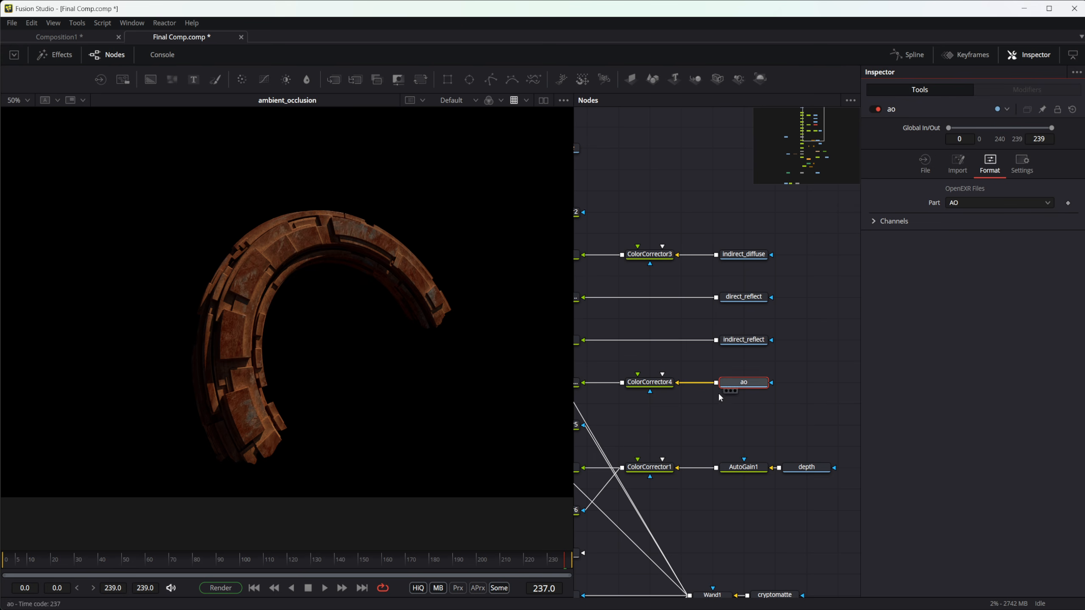
- Continue down the node tree below ambient_occlusion and show the haze node in the viewer
left_click_drag(674, 420, 716, 311)
left_click(641, 377)
key("1")
left_click(657, 365)
key("1")
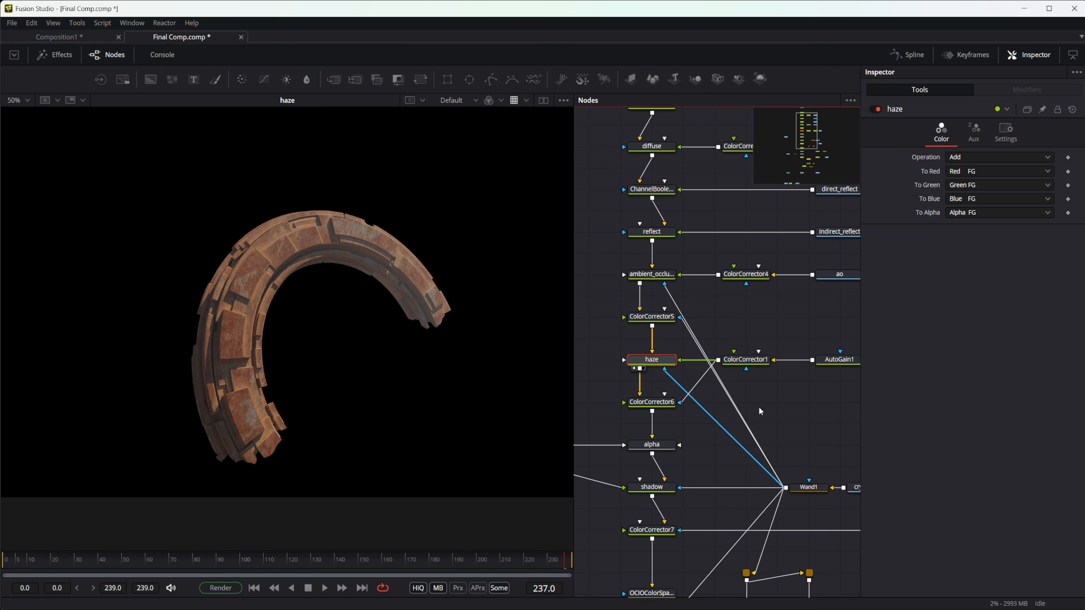
- Compare the arch in the viewer before and after ColorCorrector6 by alternating between it and the haze node
left_click_drag(758, 406, 789, 404)
left_click_drag(691, 409, 701, 391)
left_click(700, 390)
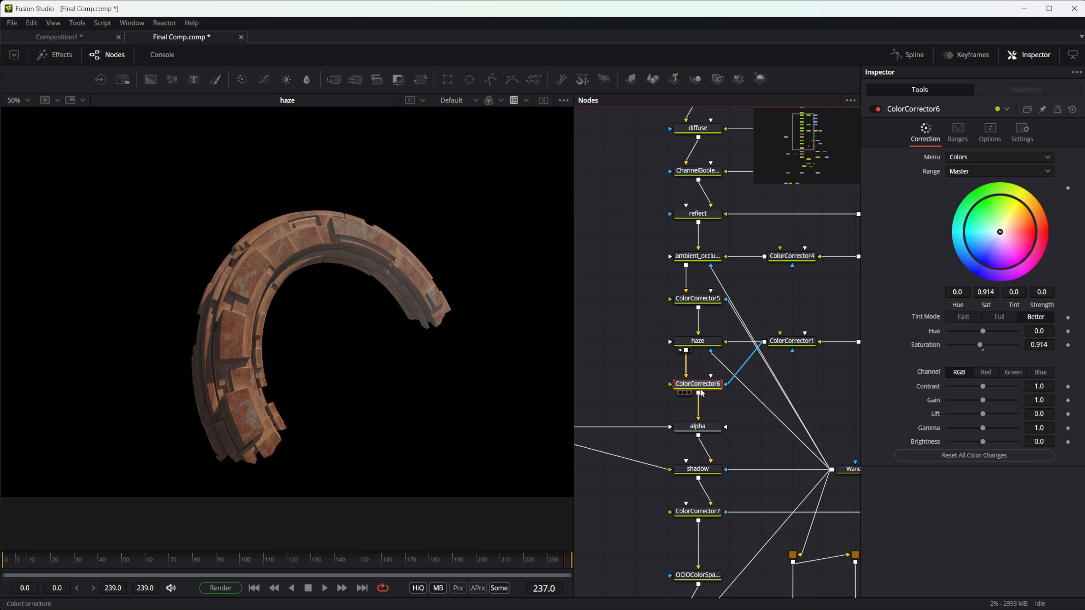
key("1")
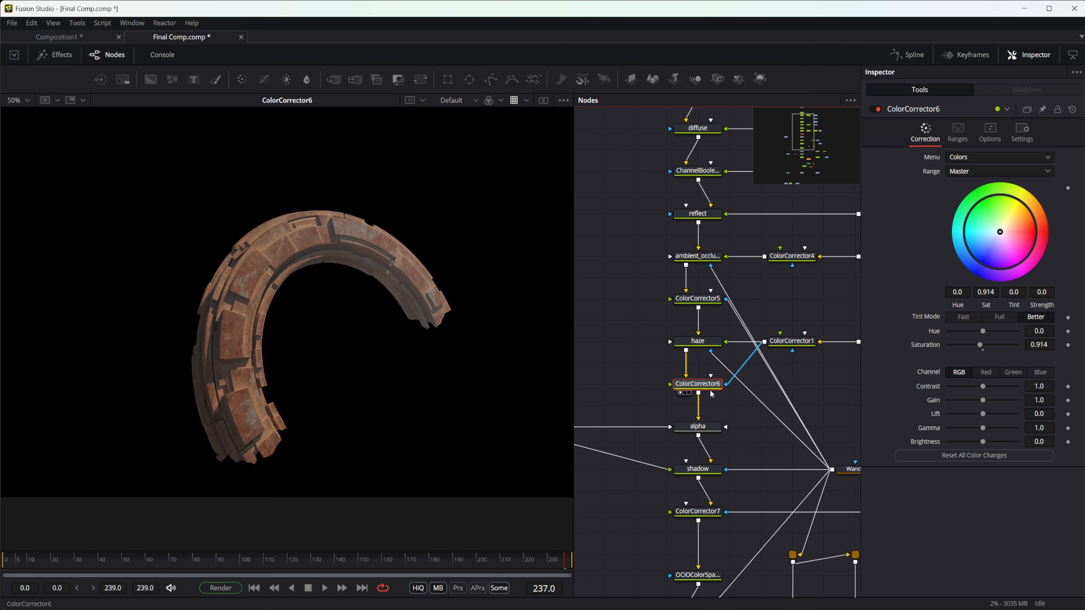
left_click(689, 345)
key("1")
left_click(700, 384)
key("1")
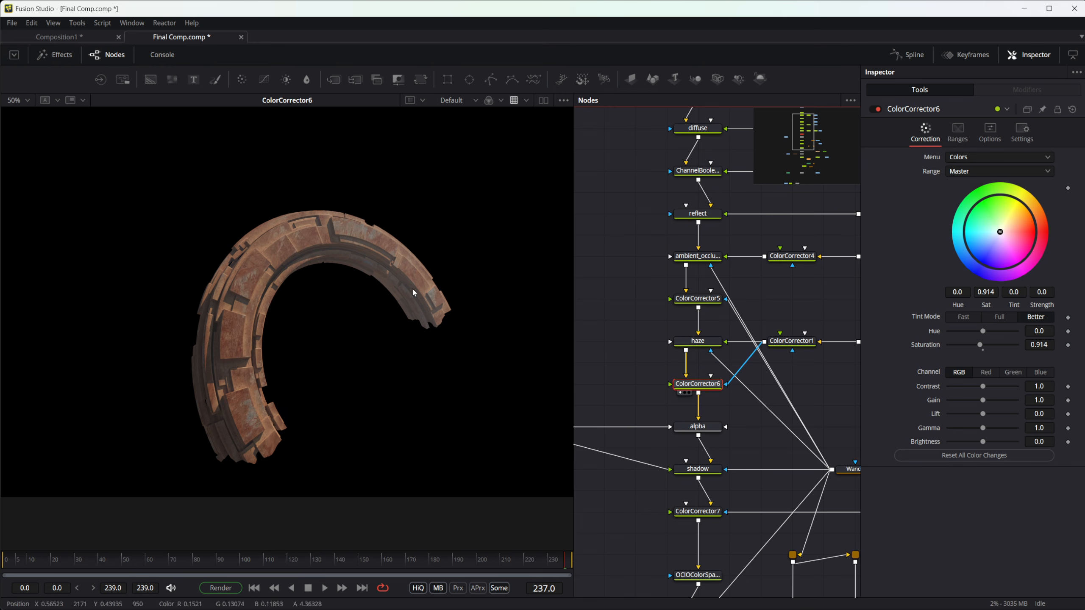
- Trace the beauty loader's connection into the alpha node and show the alpha node in the viewer
left_click_drag(748, 436, 799, 376)
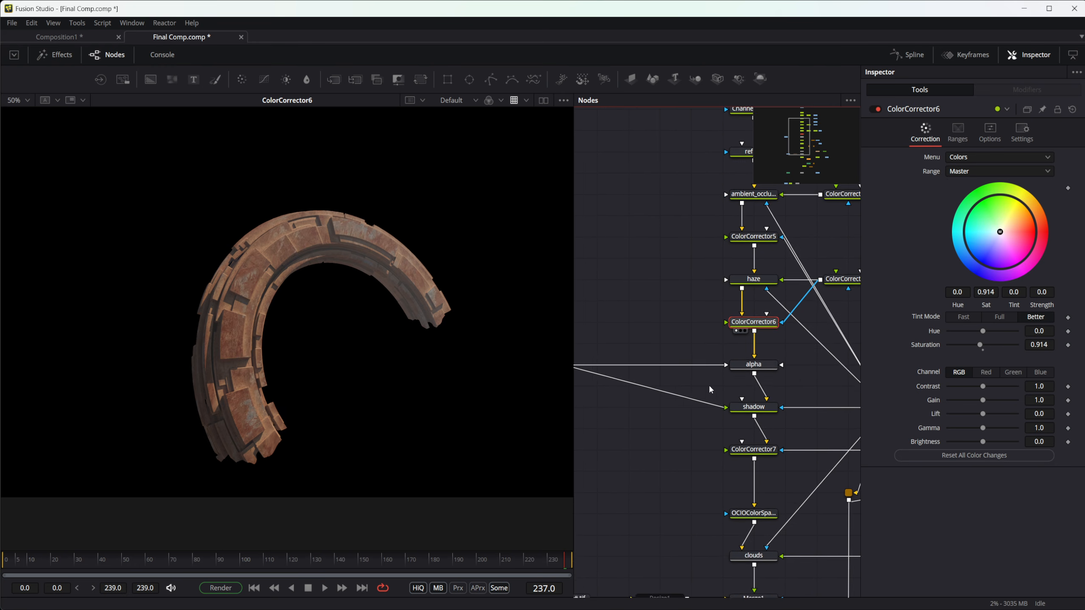
left_click_drag(709, 385, 750, 381)
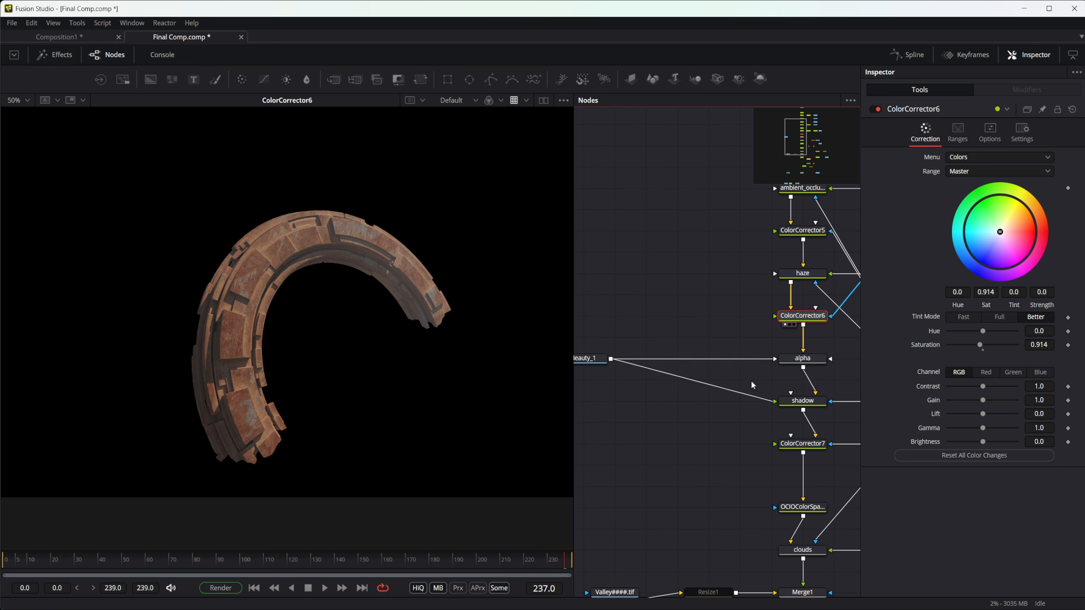
left_click(812, 363)
key("1")
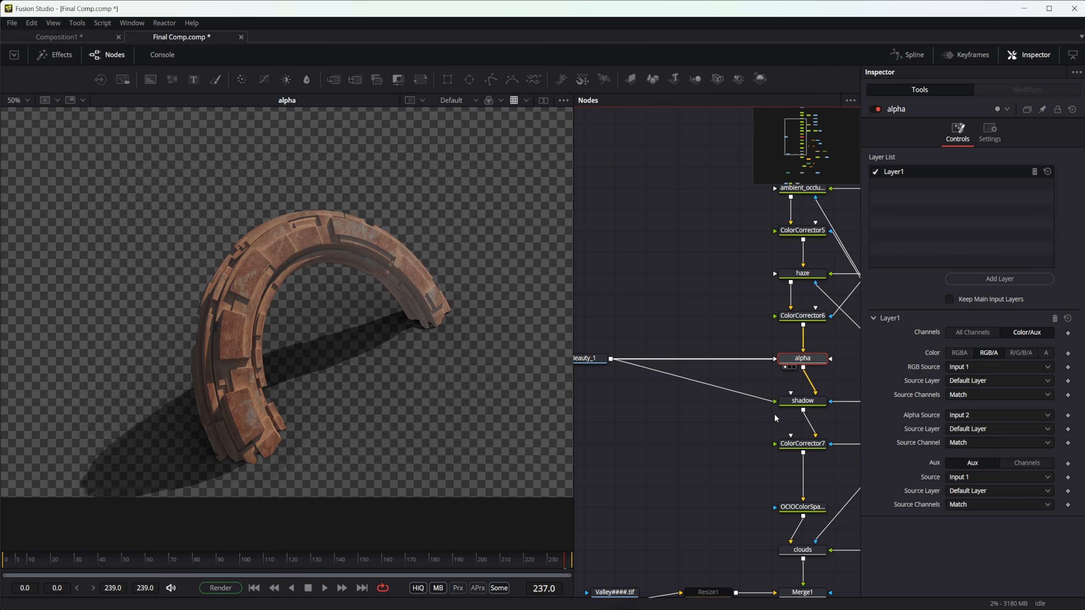
- Show the shadow node in the viewer and return to the alpha node to compare the two results
left_click(794, 402)
key("1")
left_click_drag(777, 432, 669, 409)
left_click(744, 313)
key("1")
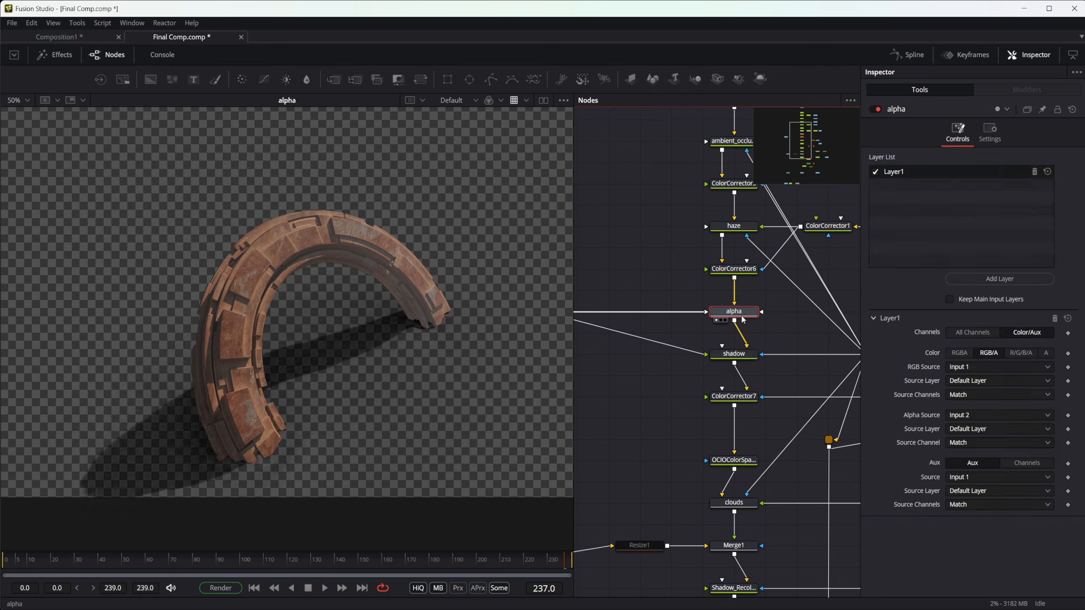
- Show the shadow node in the viewer and trace its mask connection to Wand1
left_click(746, 356)
key("1")
key("1")
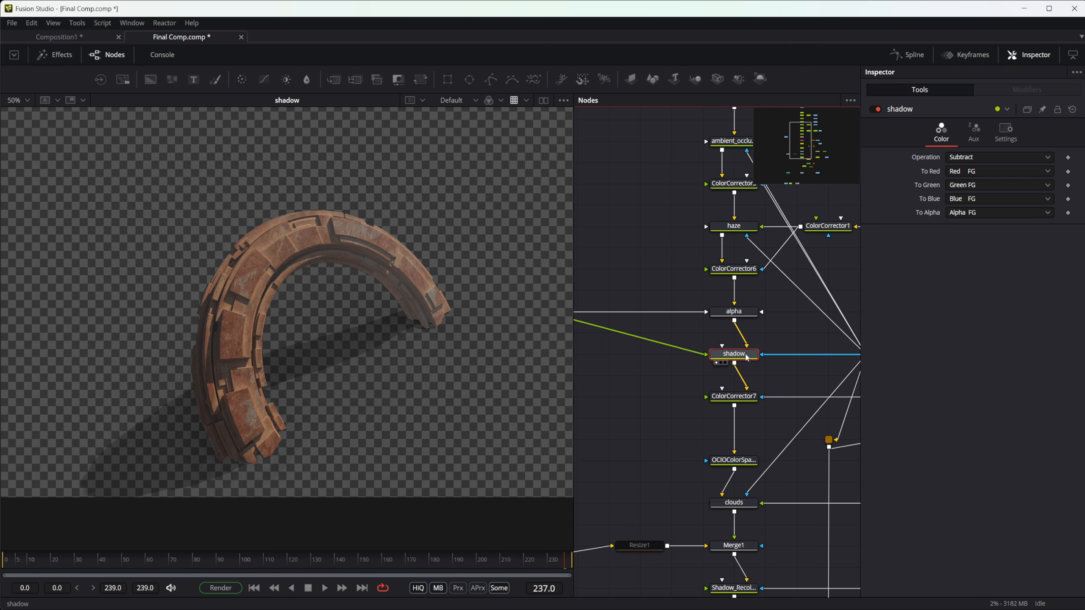
left_click_drag(666, 406, 598, 417)
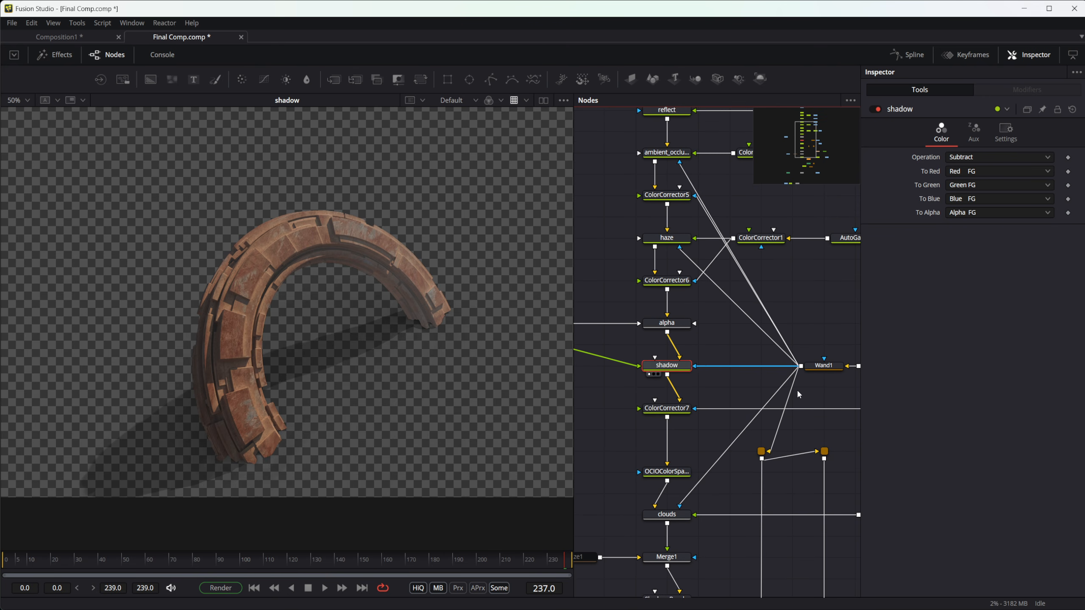
left_click_drag(781, 390, 809, 416)
left_click_drag(660, 420, 712, 424)
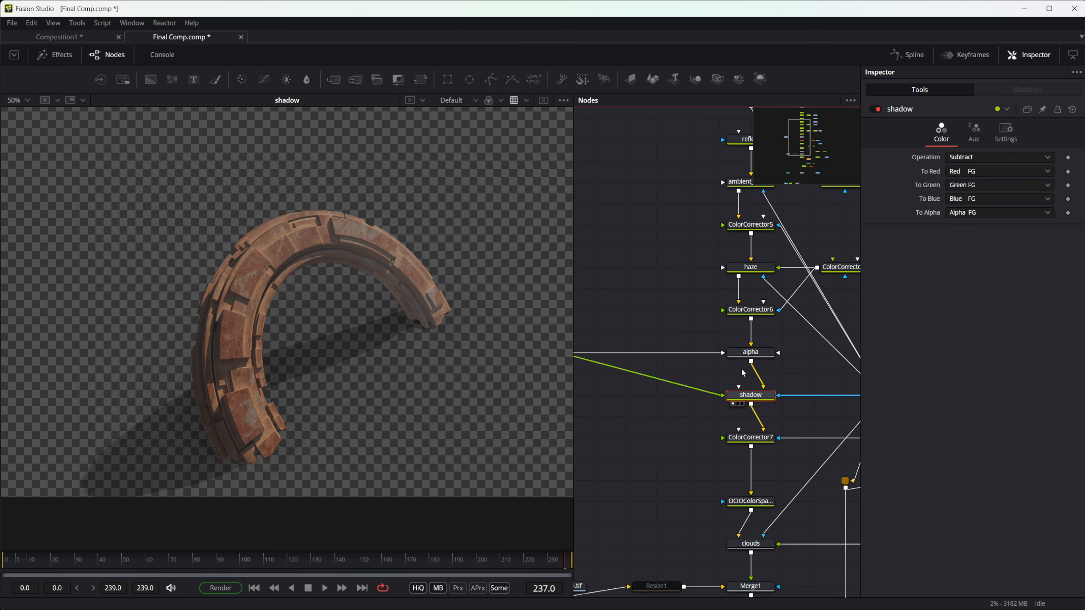
- Alternate the viewer between the alpha and shadow nodes to compare the arch's ground shadow
left_click(748, 353)
key("1")
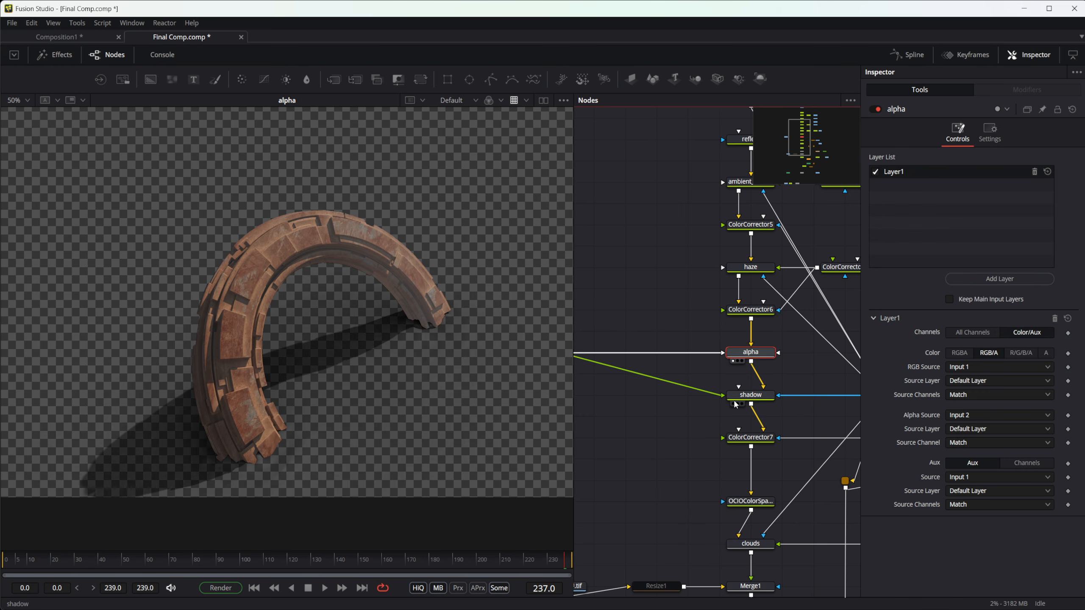
left_click(736, 404)
key("1")
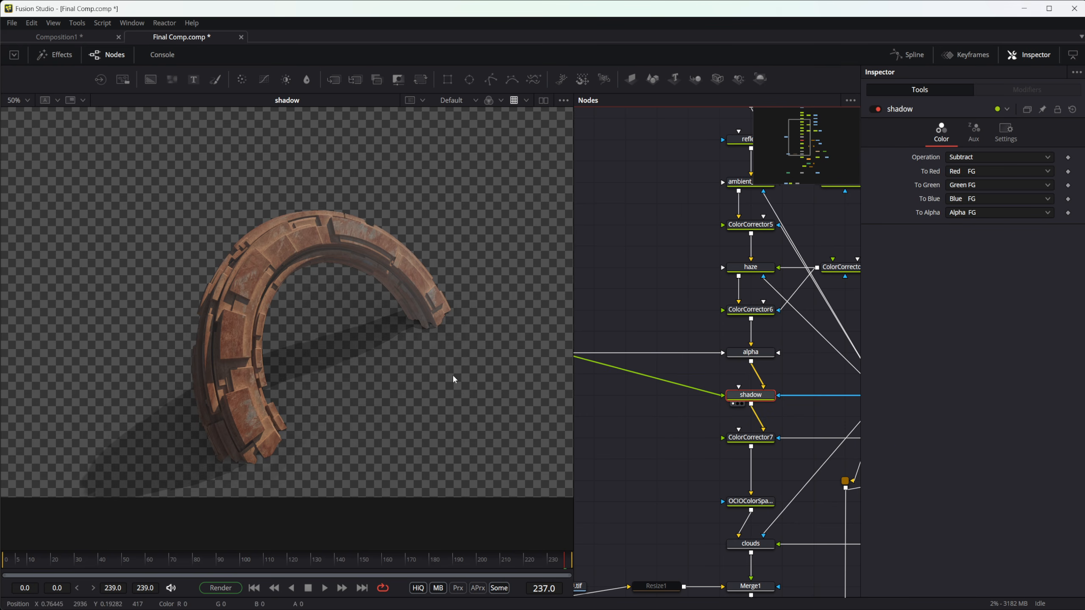
- Trace the shadow node's foreground input back to the Beauty_1 loader and examine its OpenEXR format settings
left_click_drag(662, 410, 719, 402)
scroll(676, 397, "up", 3)
scroll(765, 411, "down", 3)
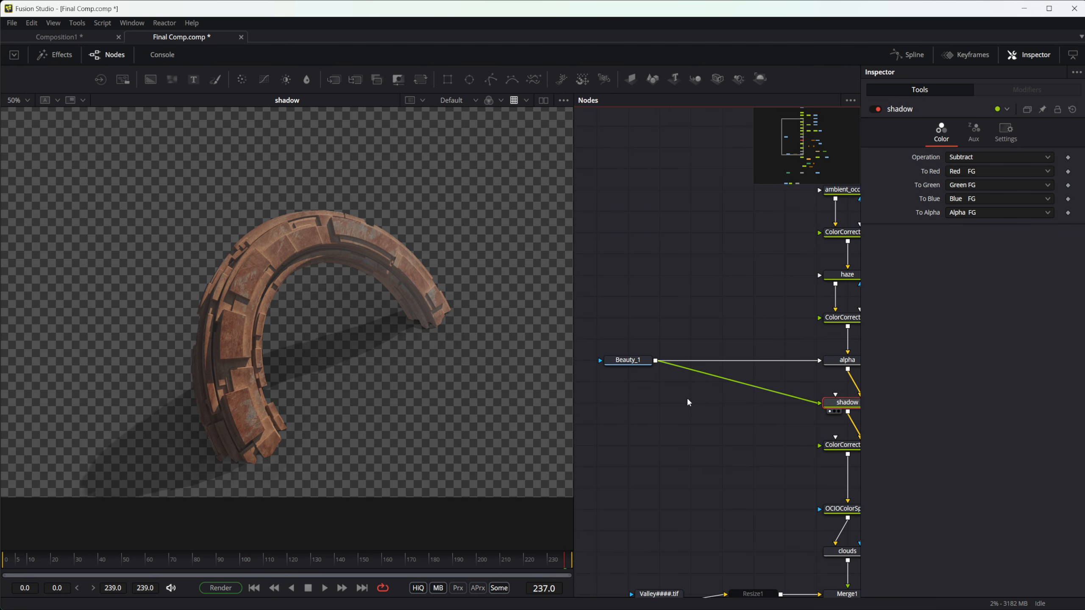
left_click(632, 363)
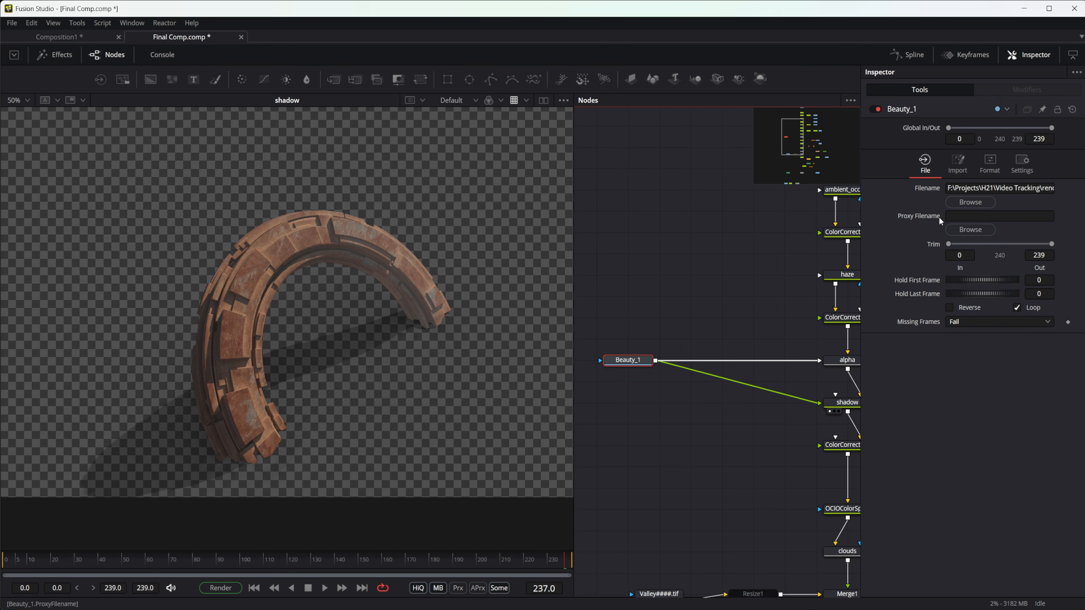
left_click(989, 162)
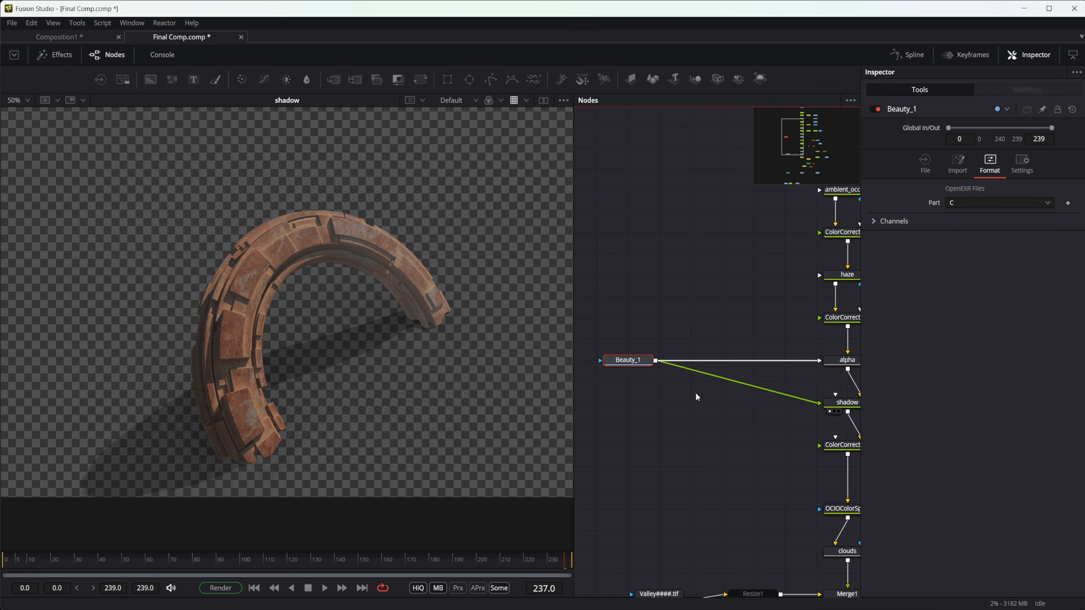
- Select the alpha node and show its result in the viewer
left_click_drag(694, 392, 630, 405)
left_click(792, 375)
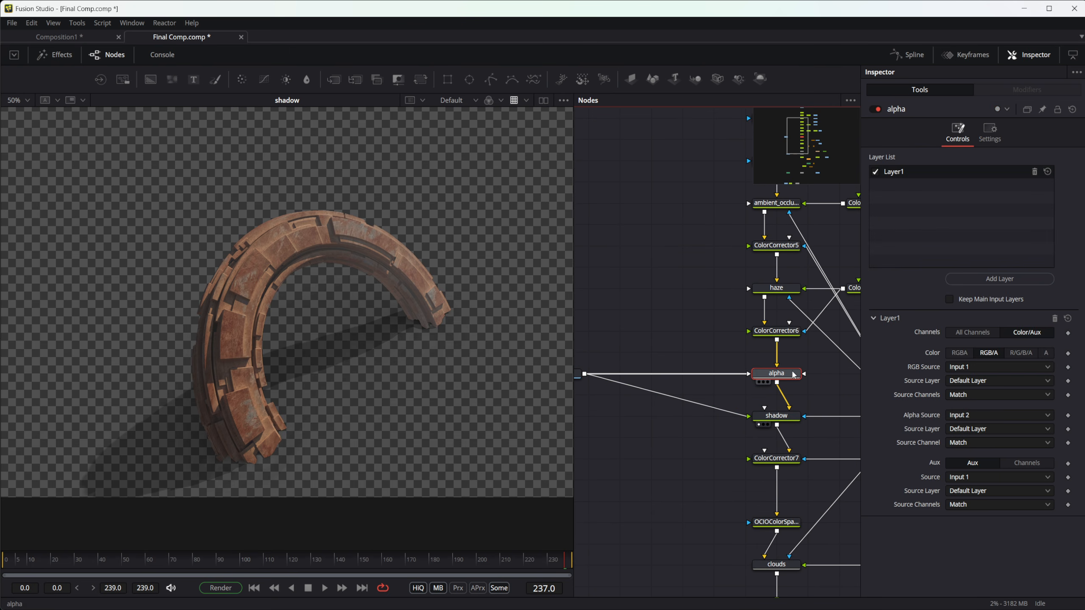
key("1")
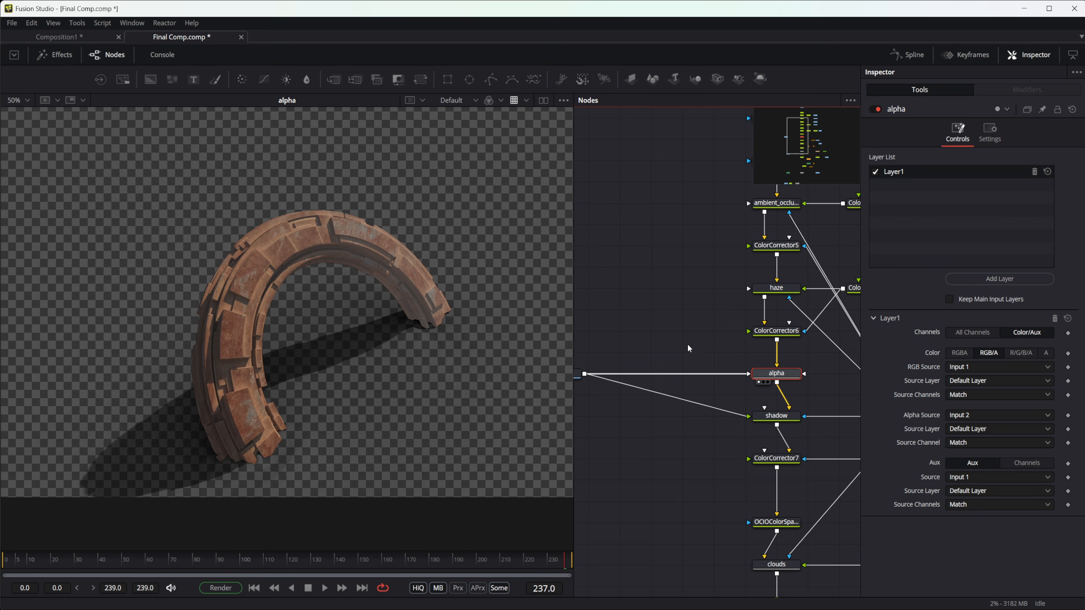
key("shift+space")
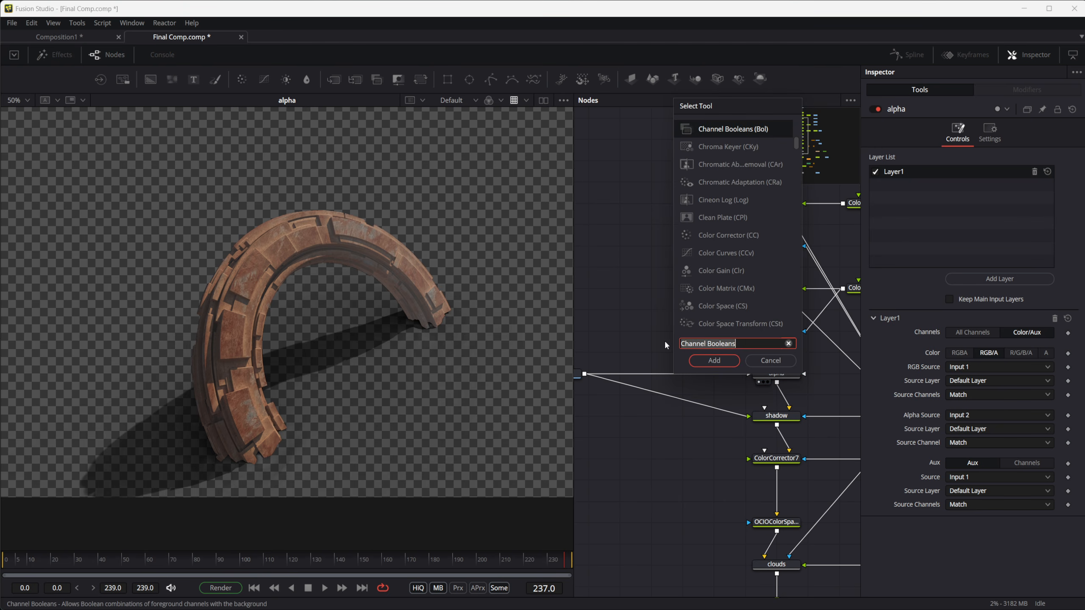
key("Escape")
right_click(649, 336)
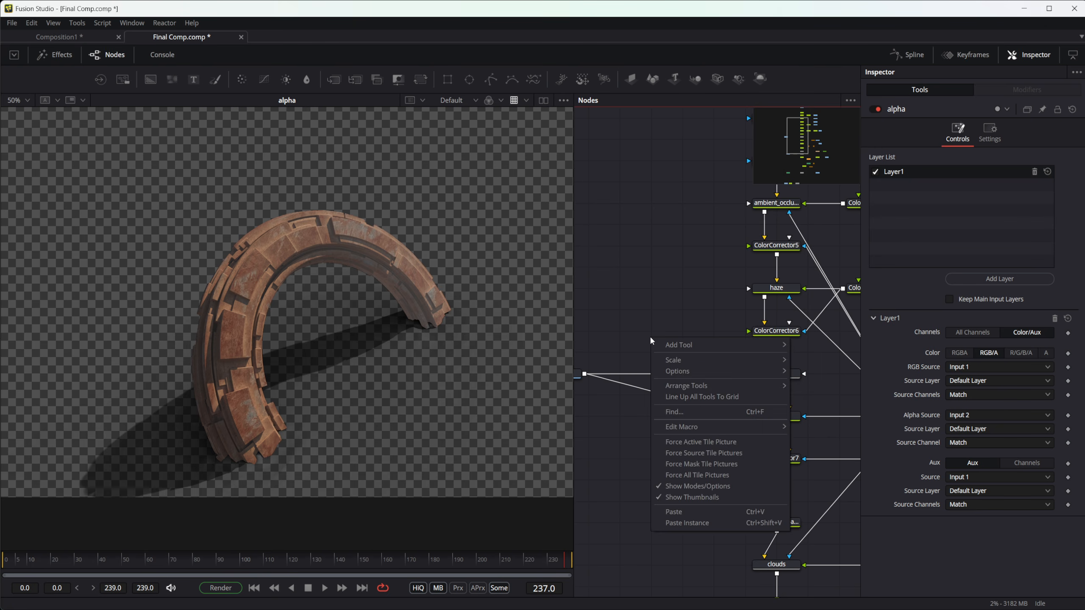
mouse_move(693, 345)
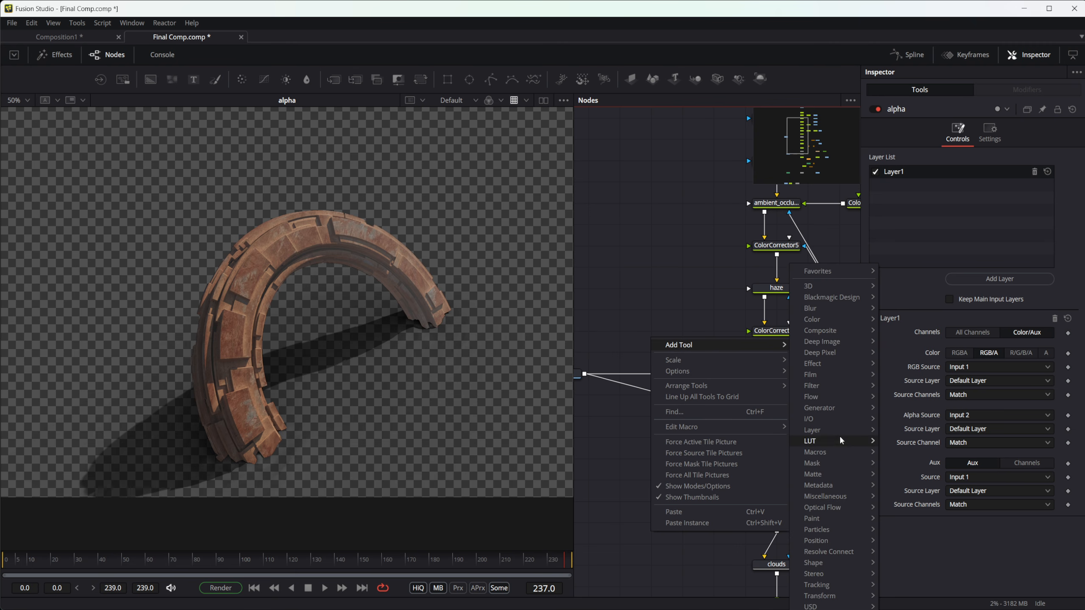
mouse_move(844, 462)
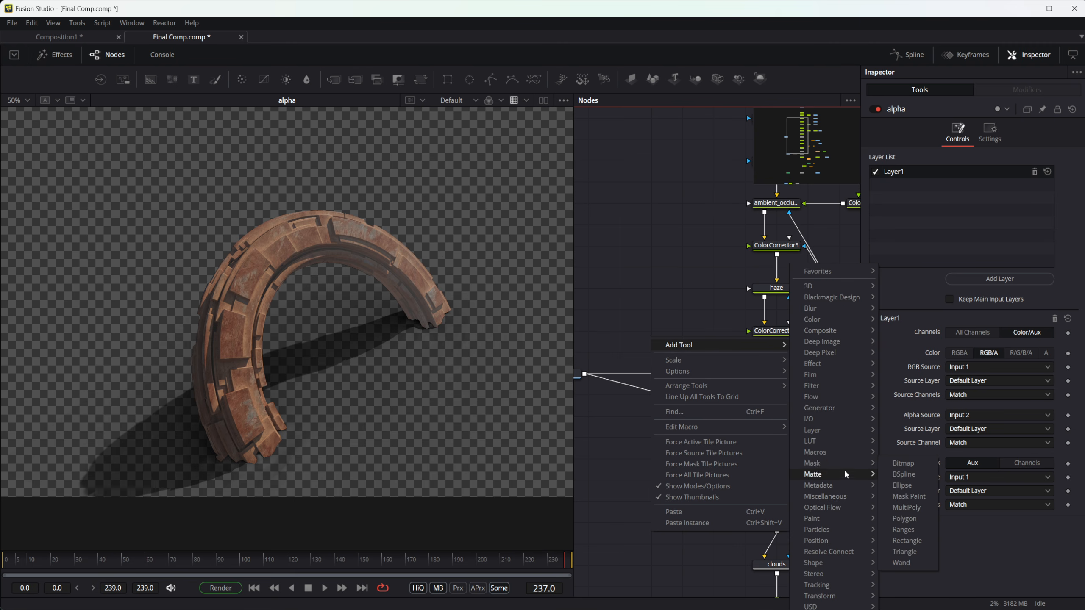
left_click(649, 308)
- Search the tool list for "sw", add a Swizzler node in empty space near the haze node, and delete it
key("shift+space")
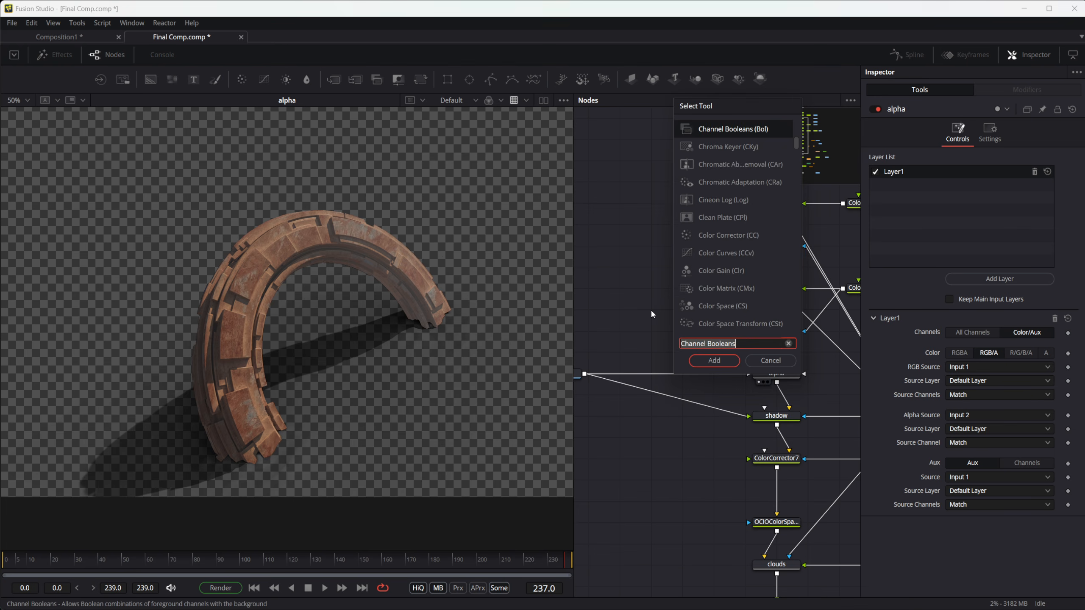
type("sw")
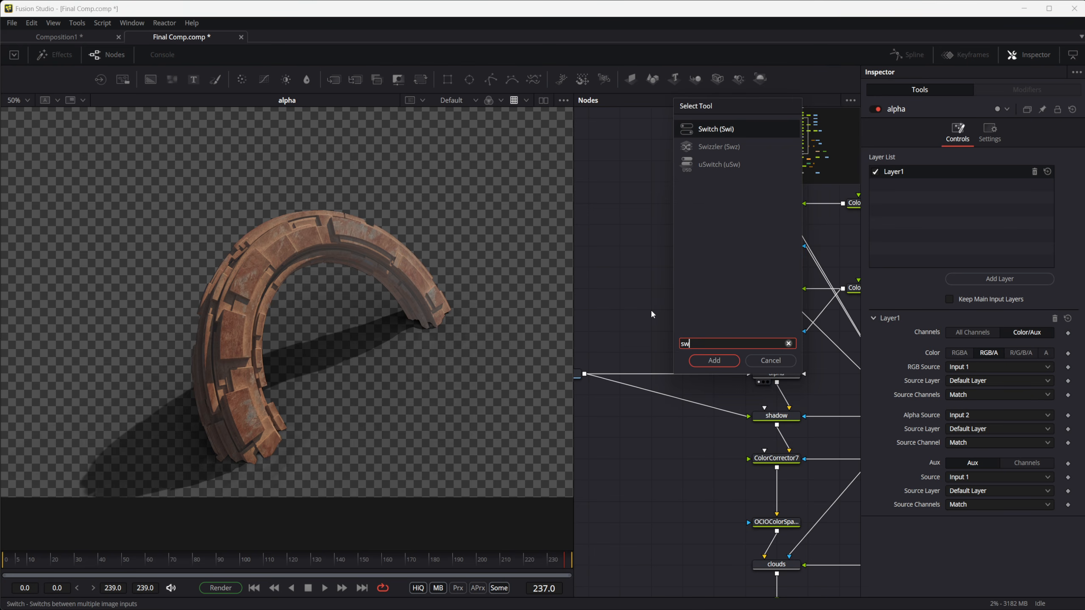
key("Down")
key("Return")
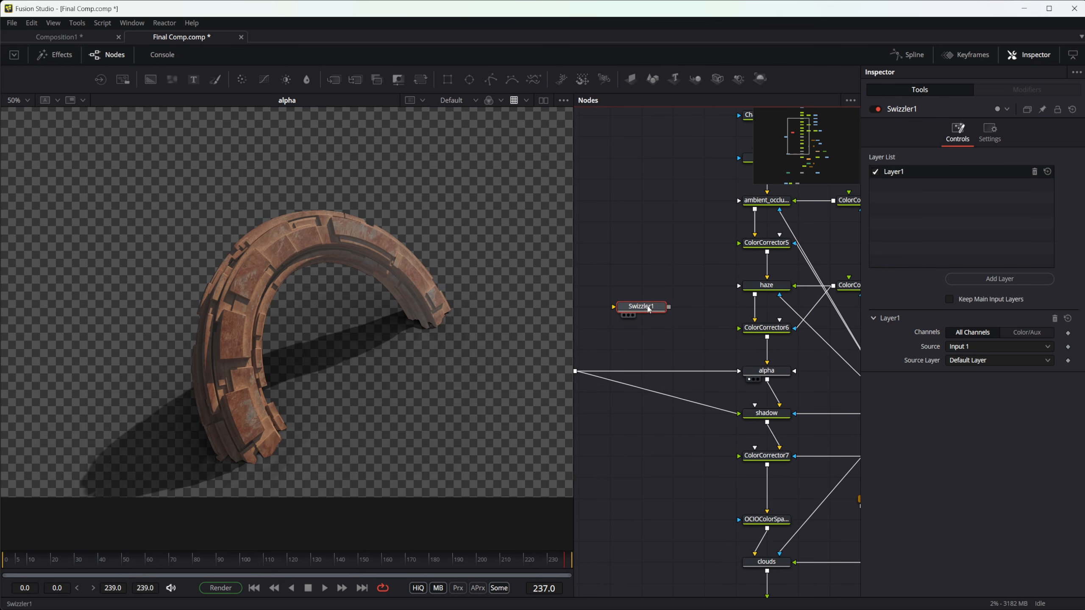
key("Delete")
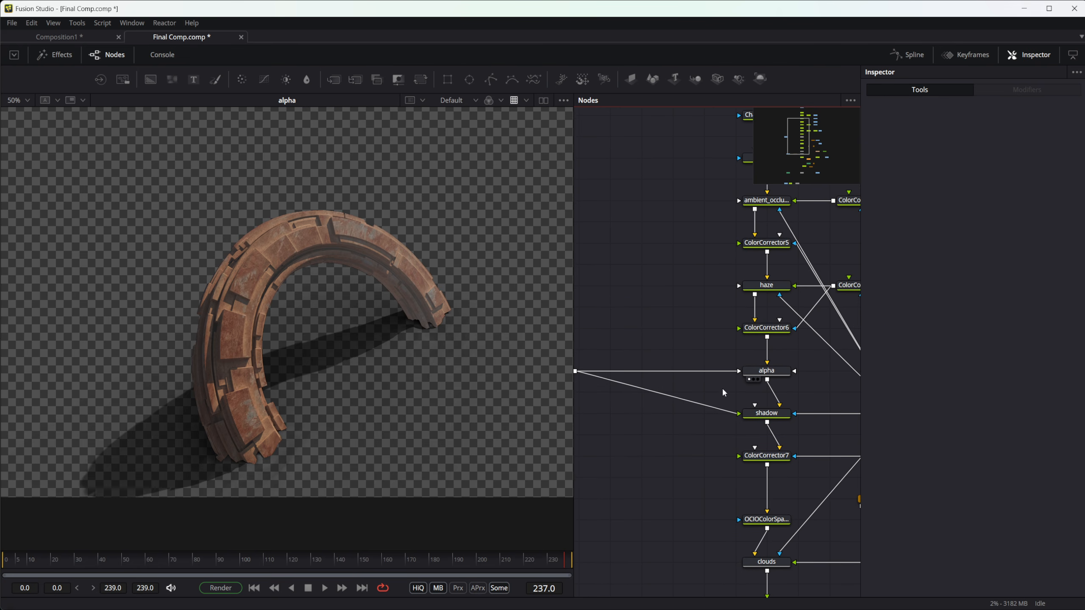
- Review the alpha node's Layer1 channel settings, including the RGB/A color mode and the RGB and alpha sources
left_click(753, 373)
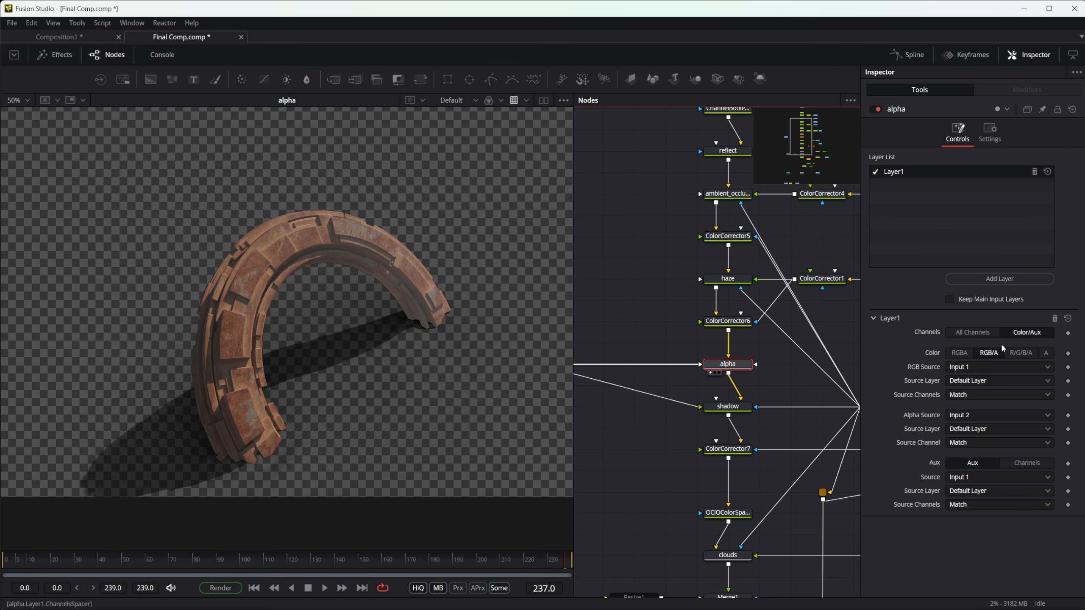
left_click(999, 354)
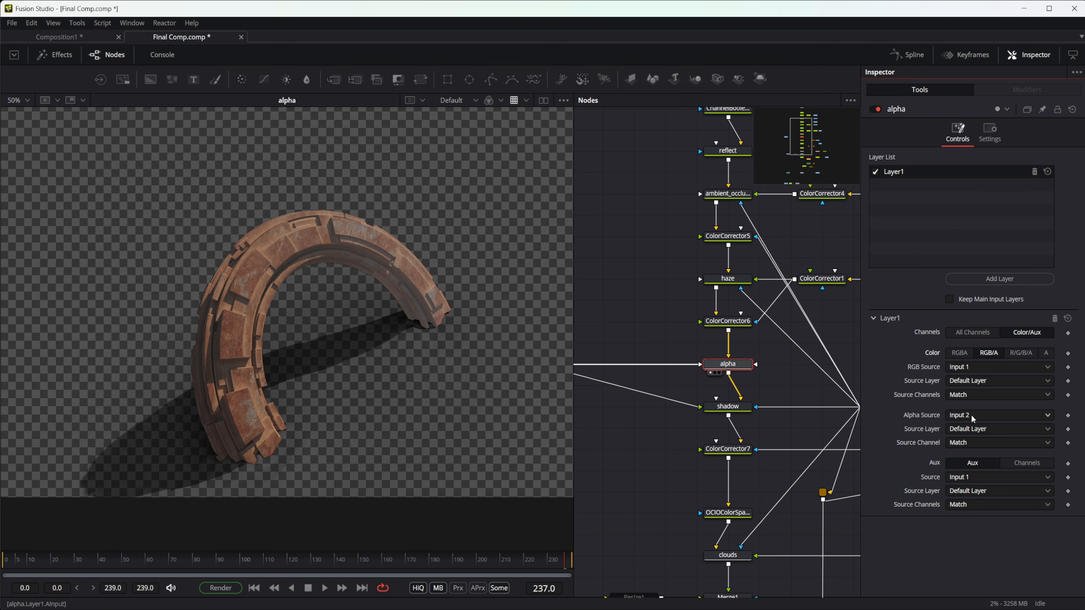
left_click_drag(656, 429, 711, 431)
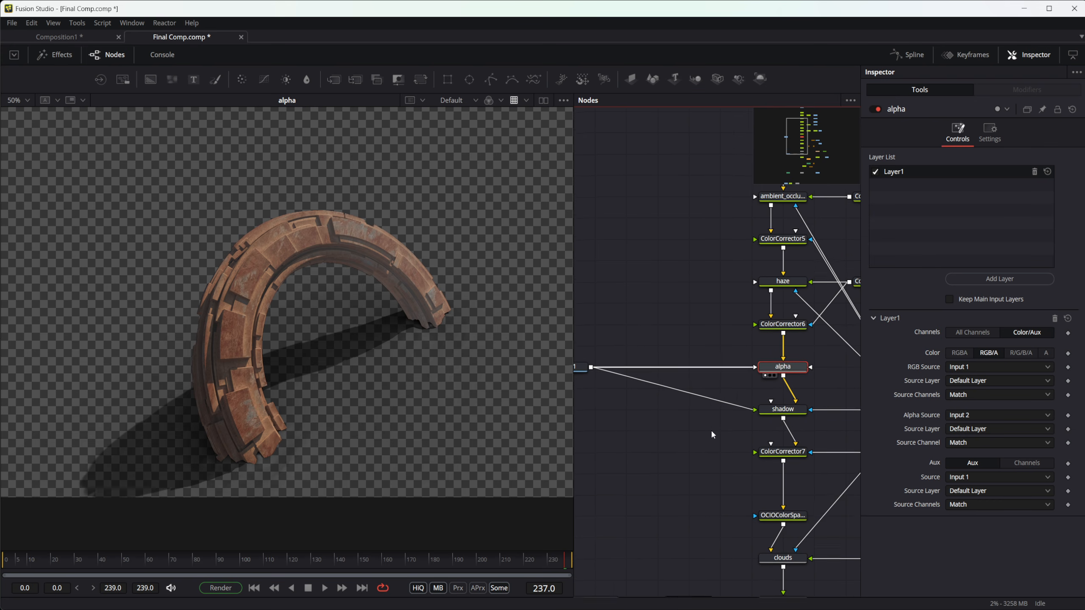
scroll(802, 361, "up", 2)
left_click_drag(801, 361, 757, 356)
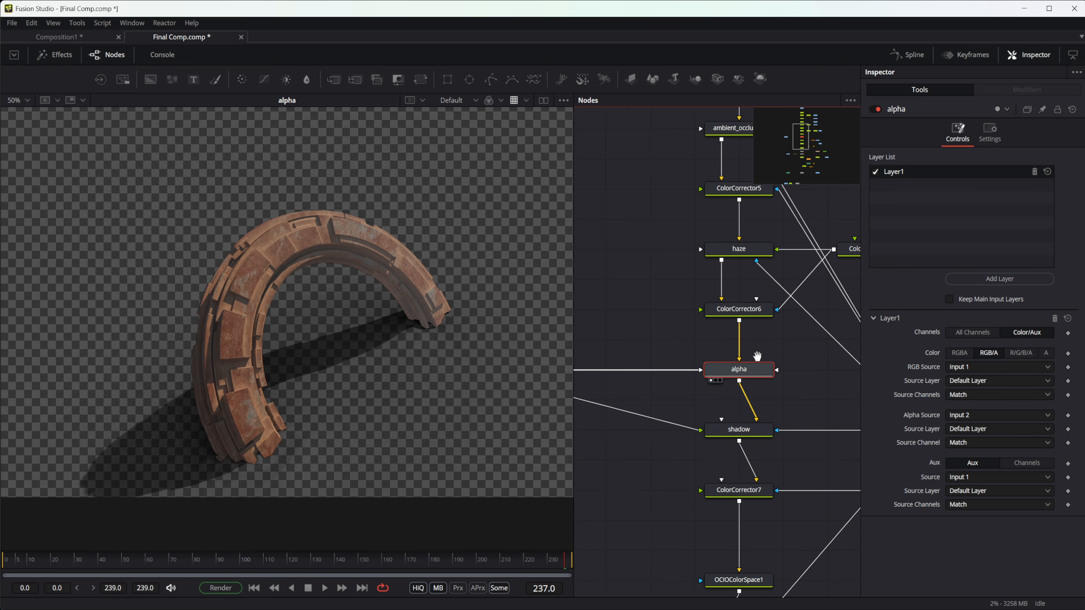
- Examine how ColorCorrector6 and the beauty loader feed the alpha node's inputs
left_click(739, 310)
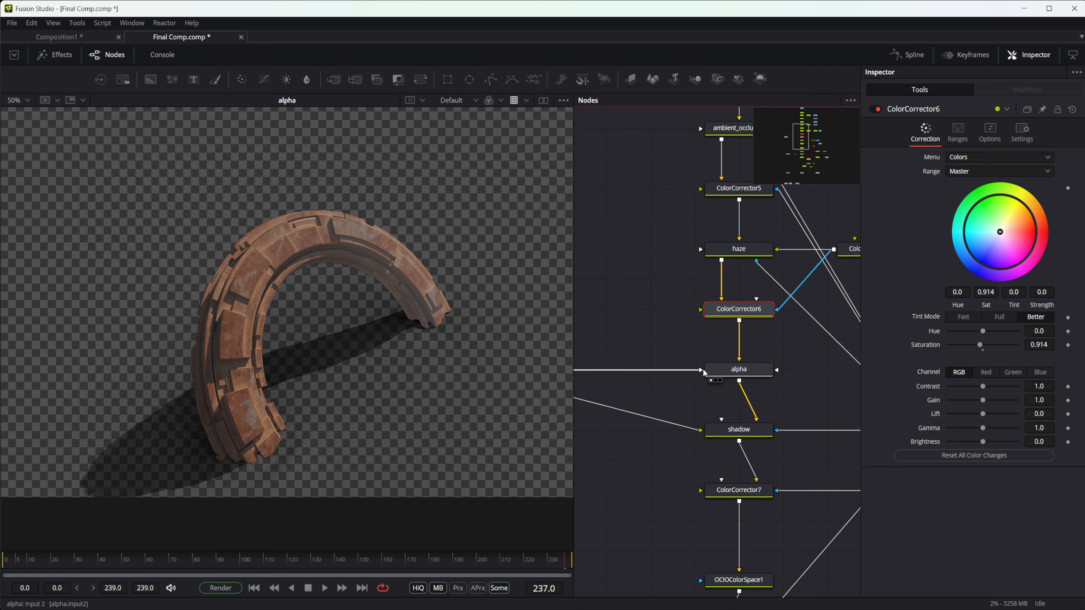
left_click_drag(665, 376, 837, 382)
left_click_drag(672, 415, 617, 372)
left_click_drag(734, 424, 621, 453)
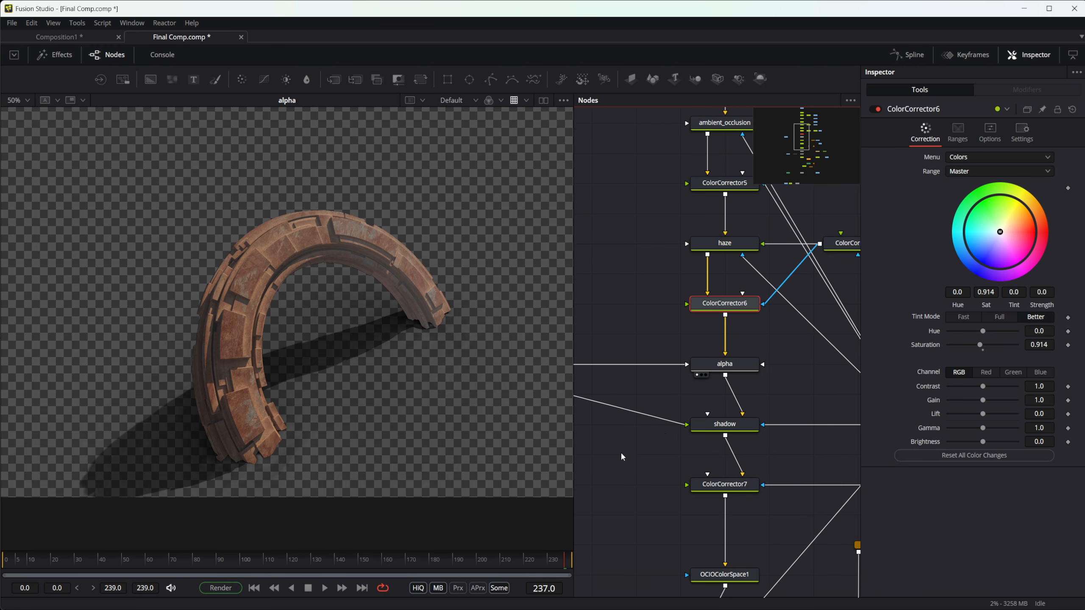
- Show the shadow node's Subtract result in the viewer and follow its effect mask to the cryptomatte branch
scroll(747, 406, "down", 2)
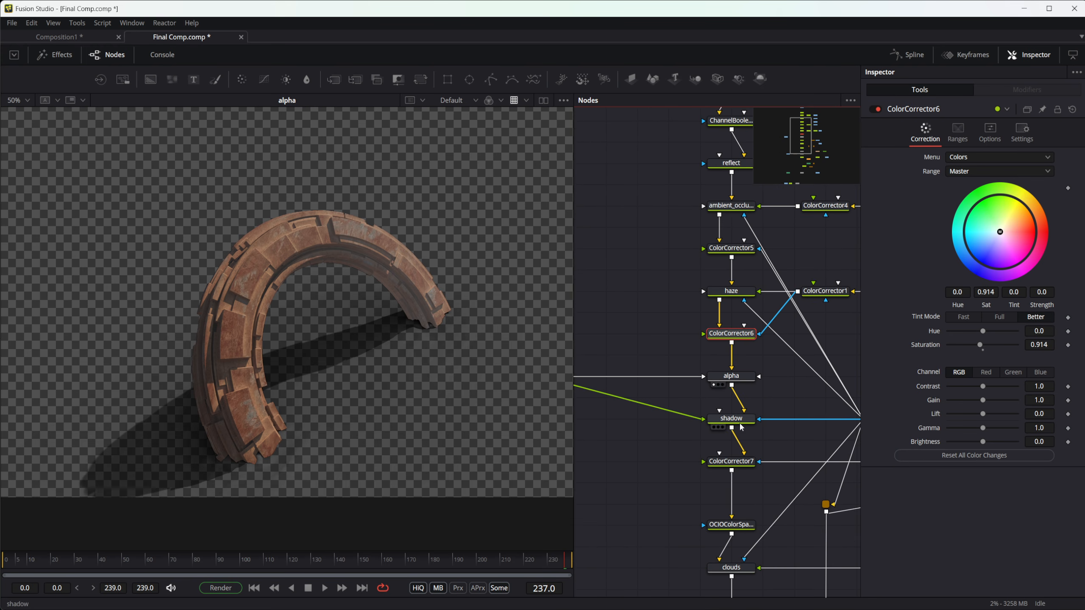
left_click(735, 422)
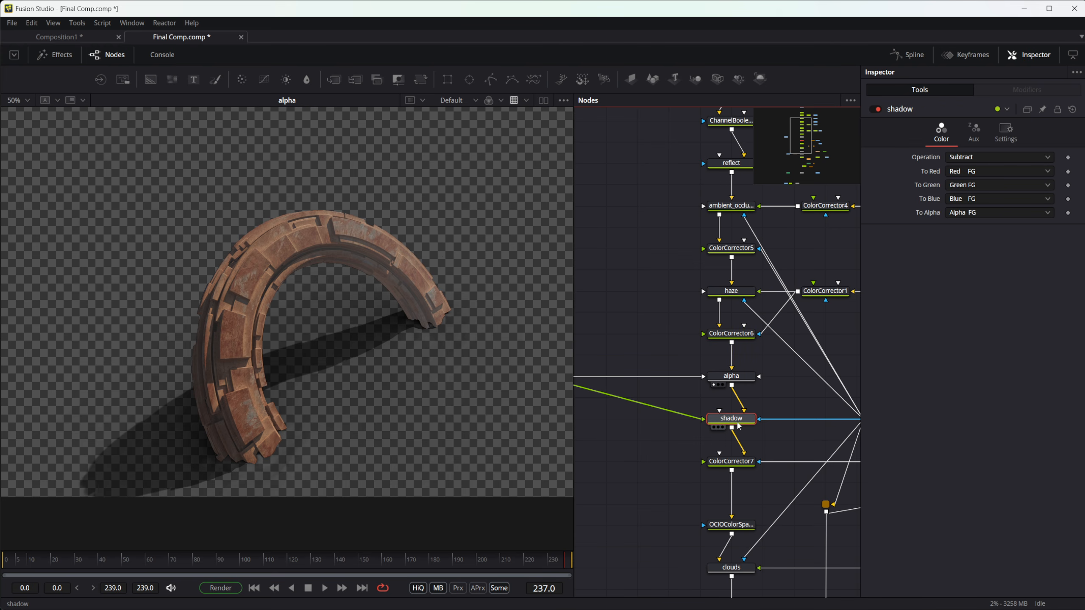
key("1")
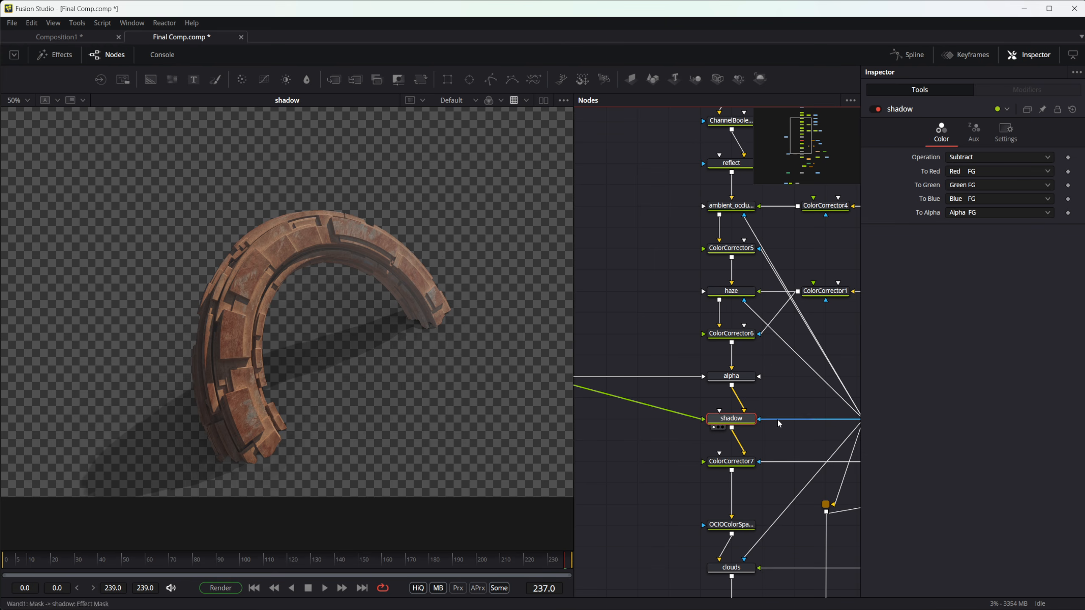
left_click_drag(805, 428, 661, 409)
- View the cryptomatte loader and the Wand1 mask made from it, and trace the mask's connections to the main tree
left_click(776, 395)
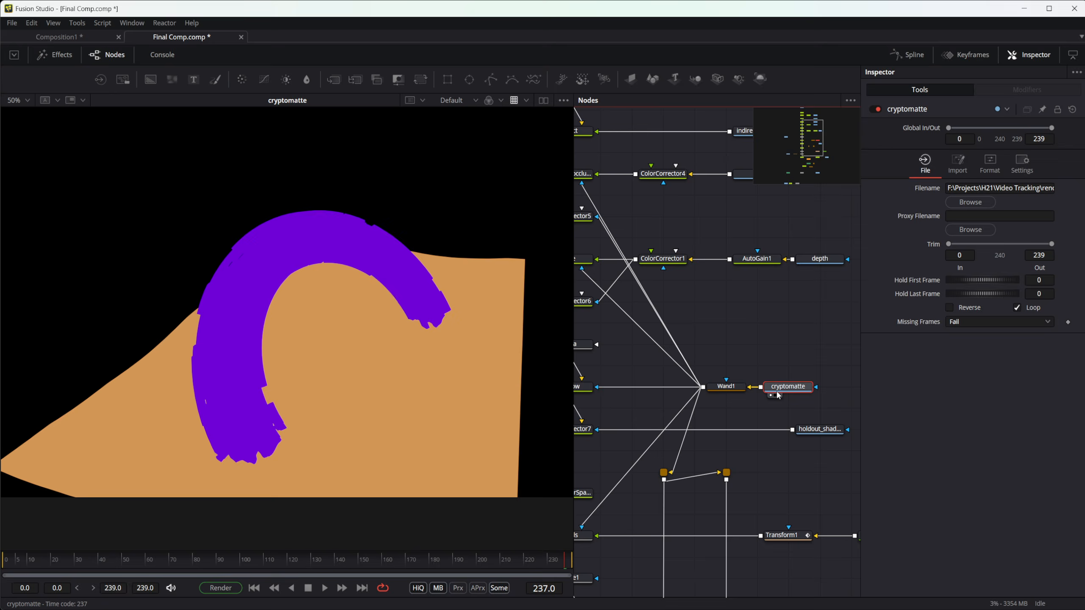
left_click(726, 391)
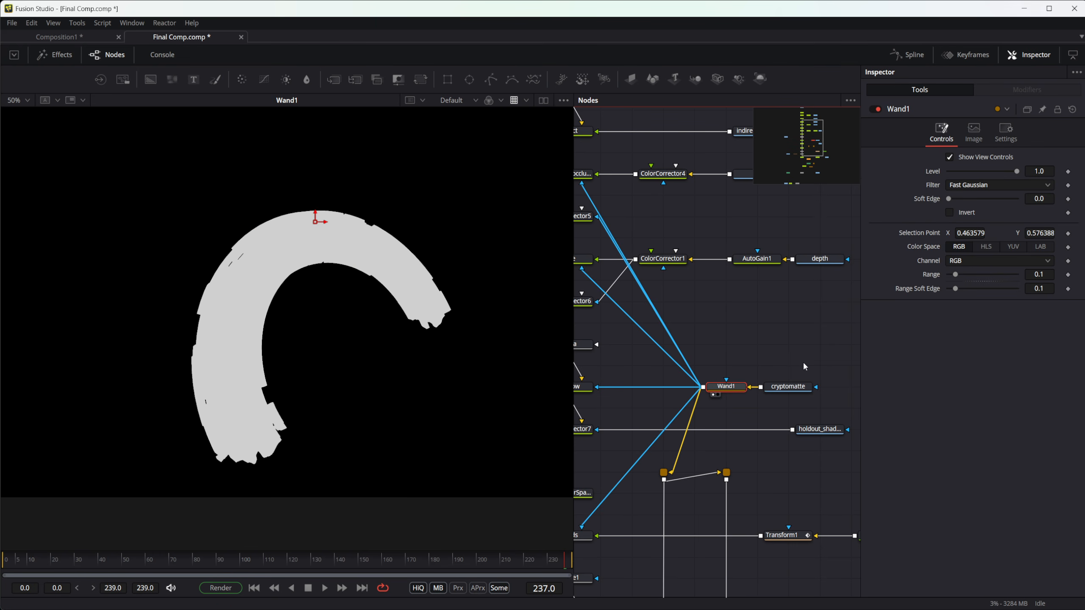
left_click(787, 387)
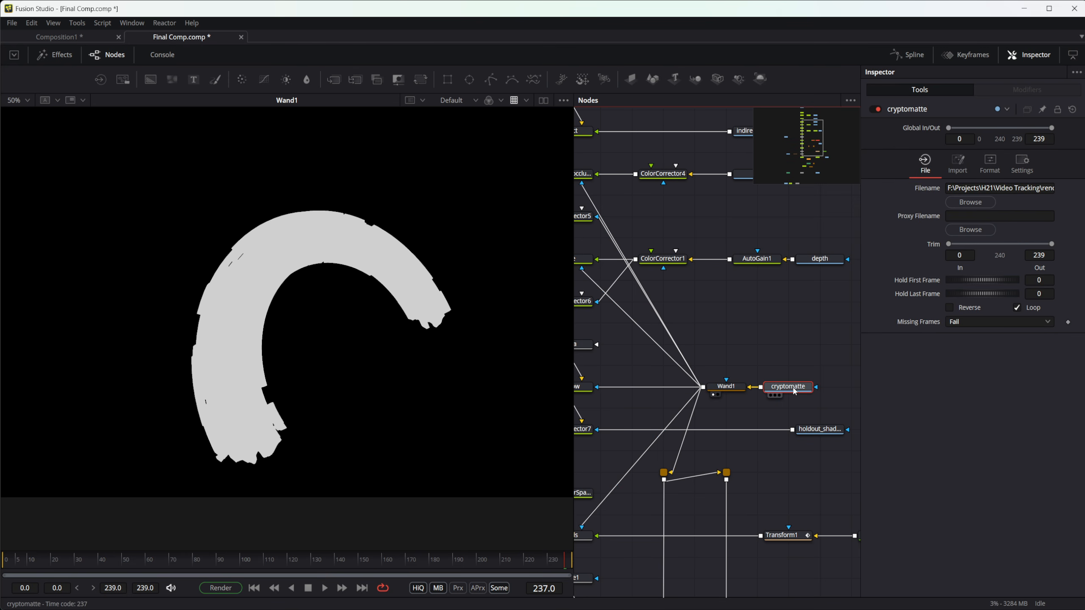
left_click_drag(726, 431, 790, 412)
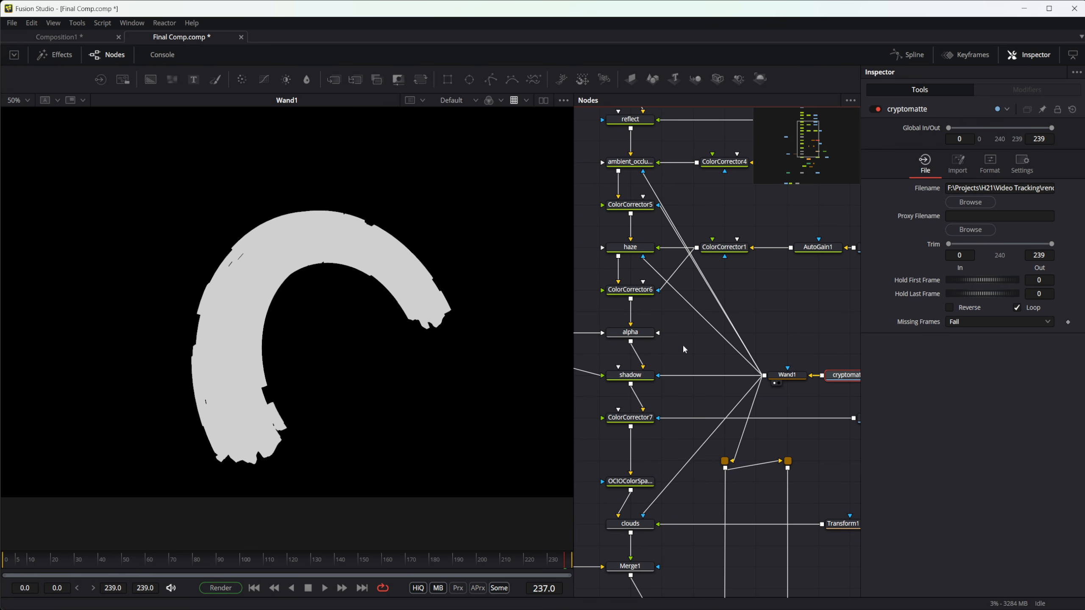
left_click_drag(791, 405, 767, 398)
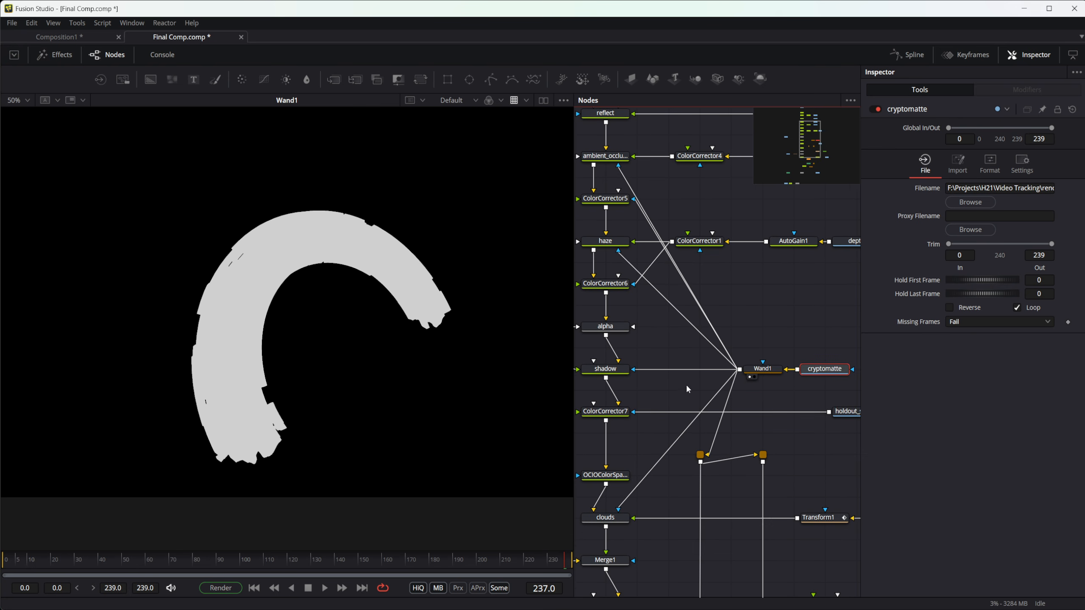
- Return the viewer to the shadow node and select Wand1 to see which nodes its mask feeds
left_click_drag(687, 389, 719, 383)
left_click(644, 374)
key("1")
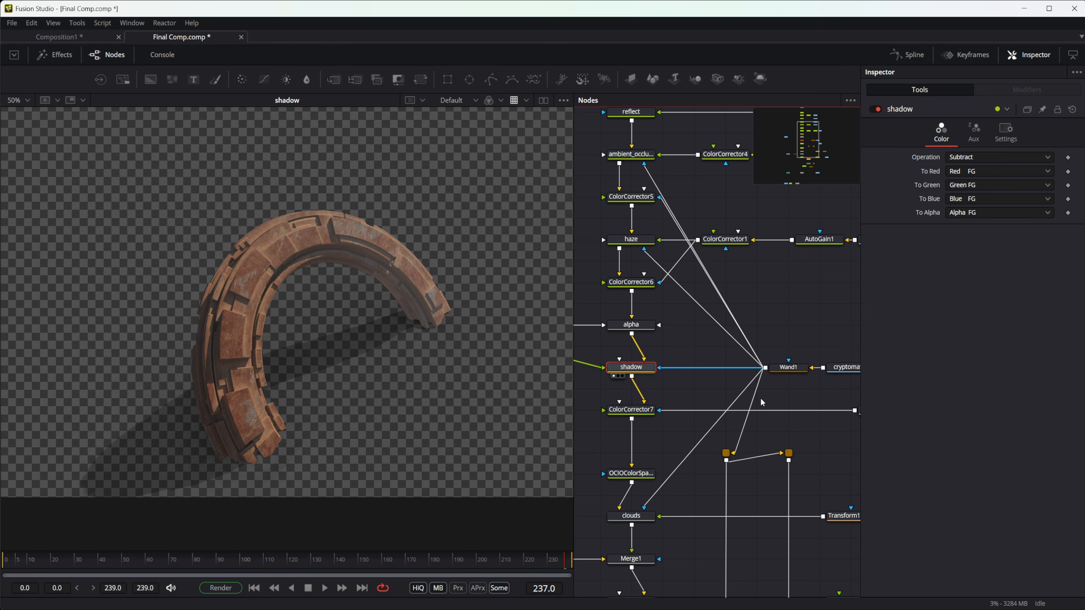
left_click_drag(758, 407, 714, 388)
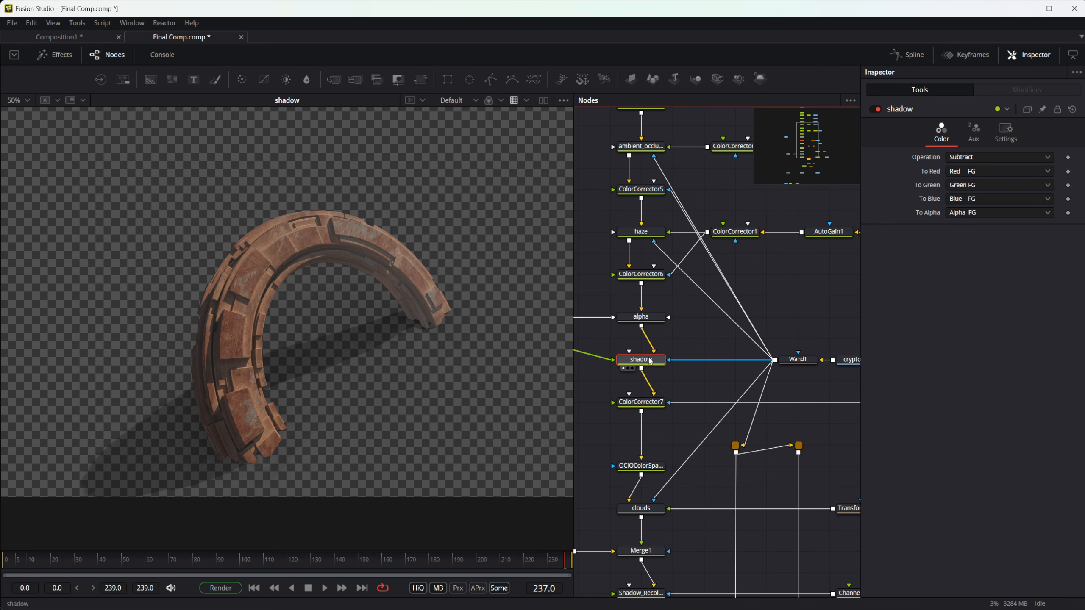
left_click(798, 359)
scroll(700, 427, "up", 2)
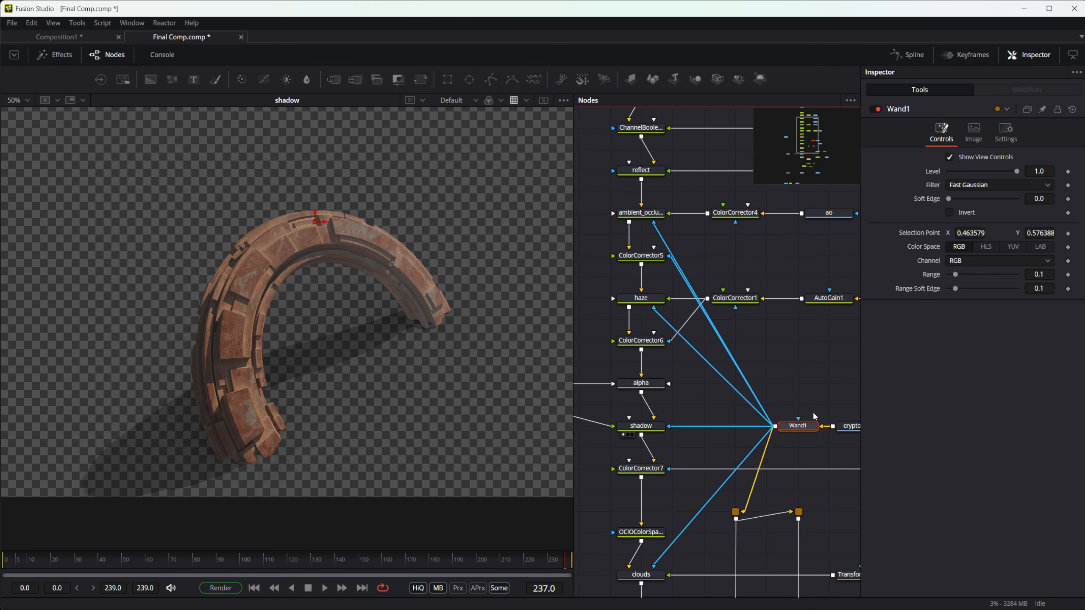
- Show the Wand1 mask in the viewer, and bring the viewer back to the shadow node's result
scroll(805, 422, "up", 4)
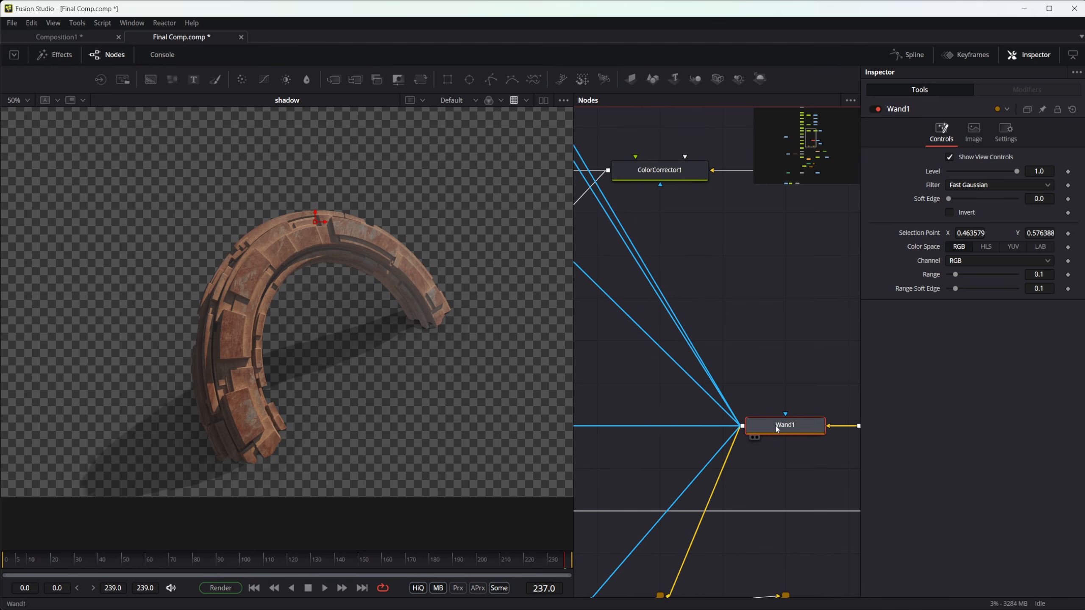
key("1")
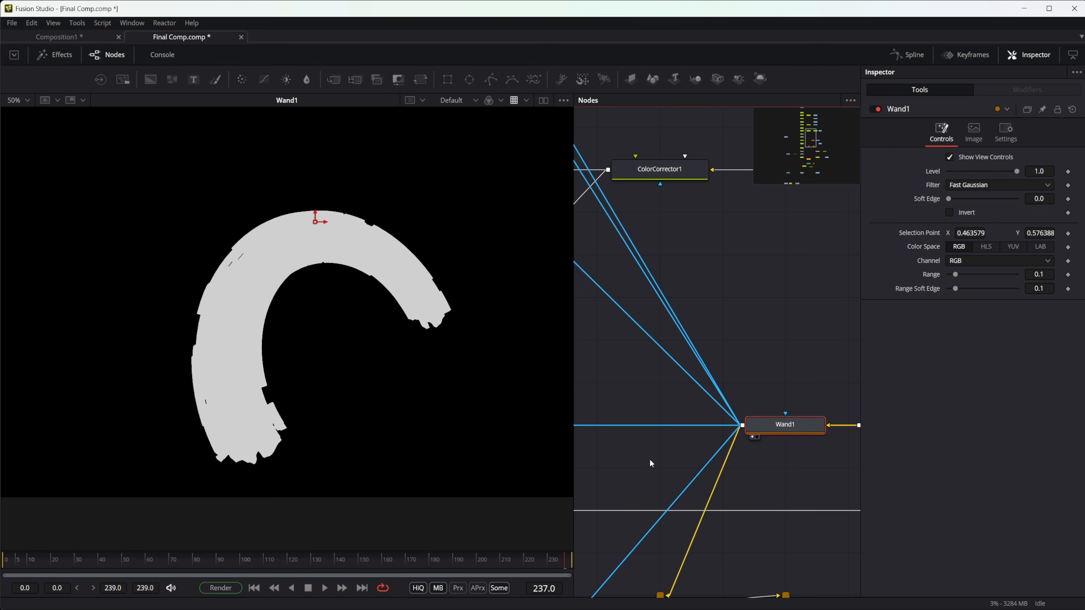
left_click_drag(649, 460, 773, 413)
left_click(719, 392)
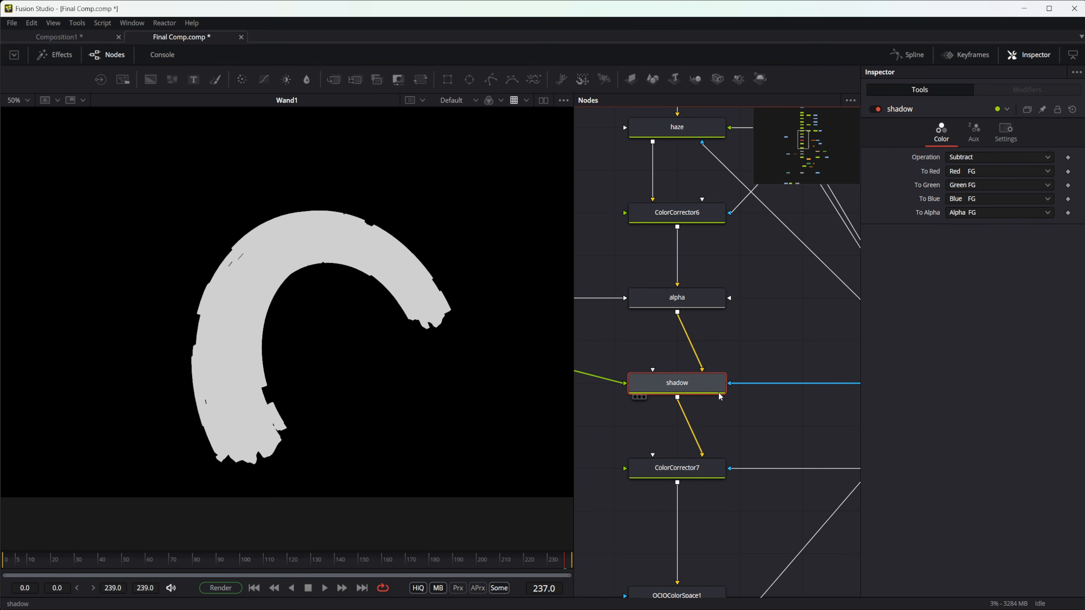
key("1")
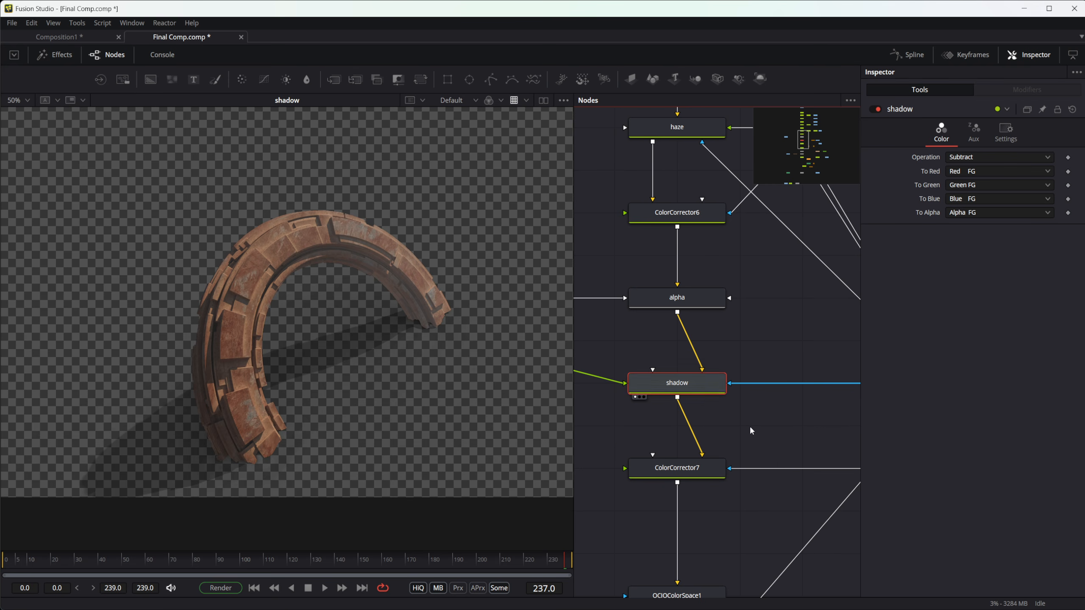
- View the holdout_shadow loader and the ChannelBooleans node that copies its red channel into alpha
scroll(750, 426, "down", 3)
left_click_drag(759, 433, 702, 390)
left_click_drag(726, 429, 843, 323)
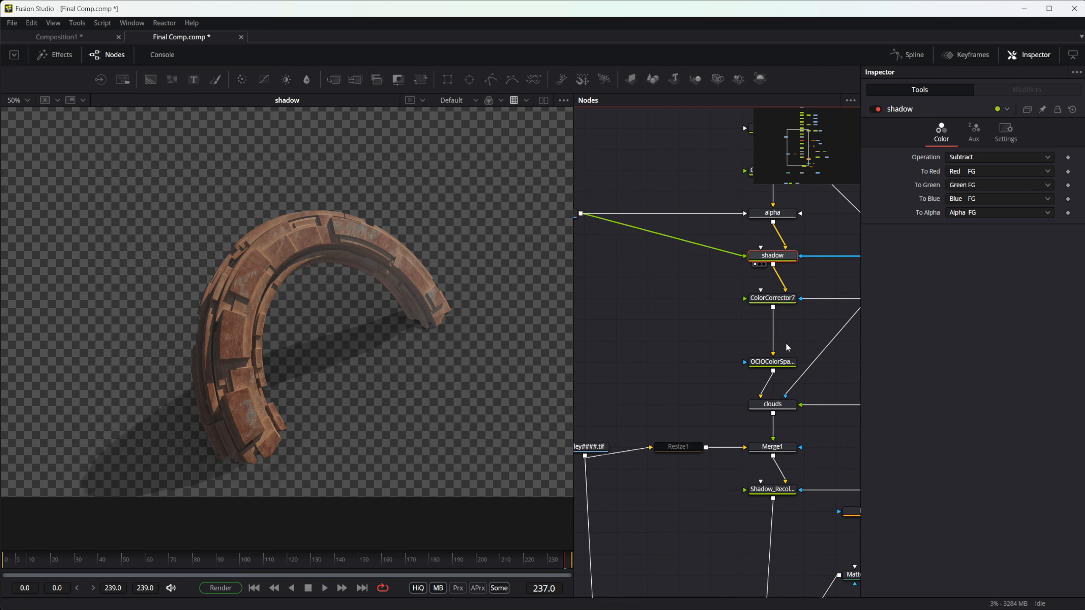
left_click_drag(704, 384, 578, 283)
left_click_drag(705, 339, 618, 344)
mouse_move(783, 343)
left_mouse_down()
mouse_move(636, 349)
mouse_move(780, 362)
left_mouse_up()
left_click(758, 390)
key("1")
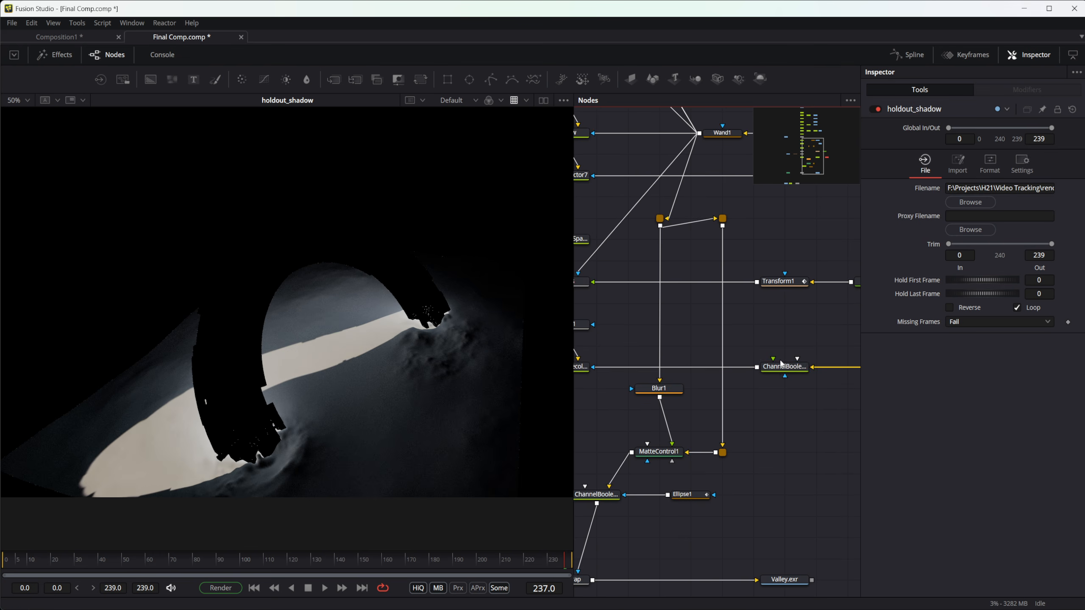
left_click(781, 363)
key("1")
- Show the Shadow_Recolor result in the viewer with the viewer LUT switched off
left_click_drag(606, 358, 753, 354)
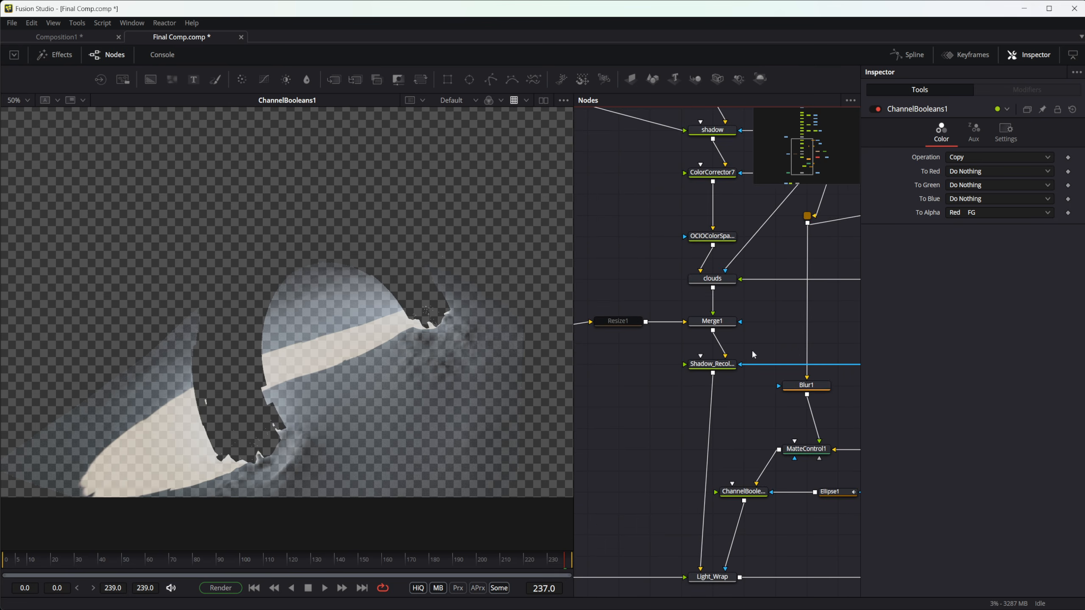
left_click(712, 363)
key("1")
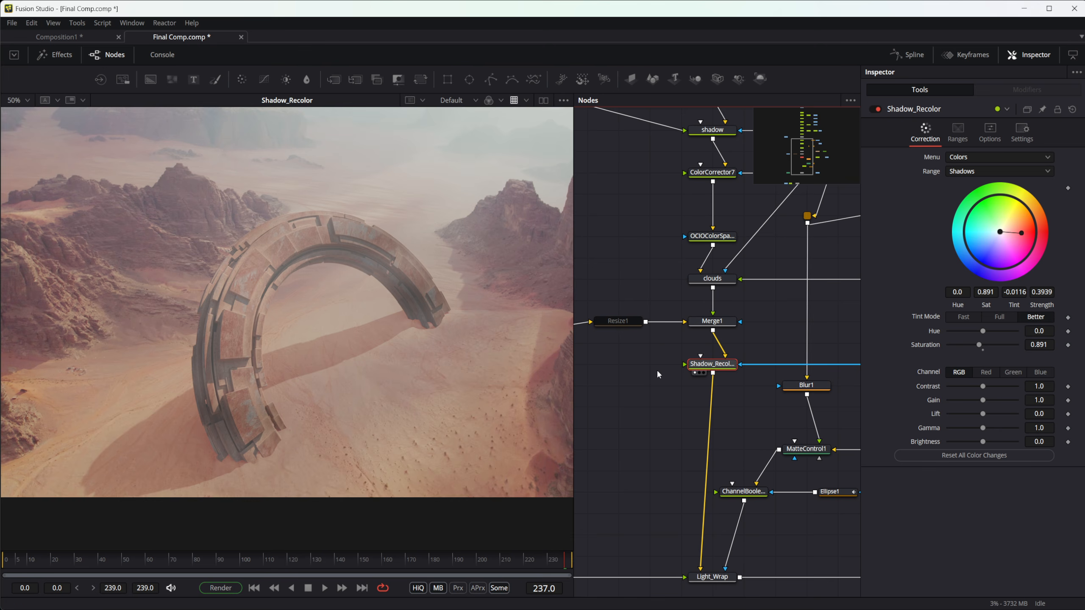
left_click(514, 101)
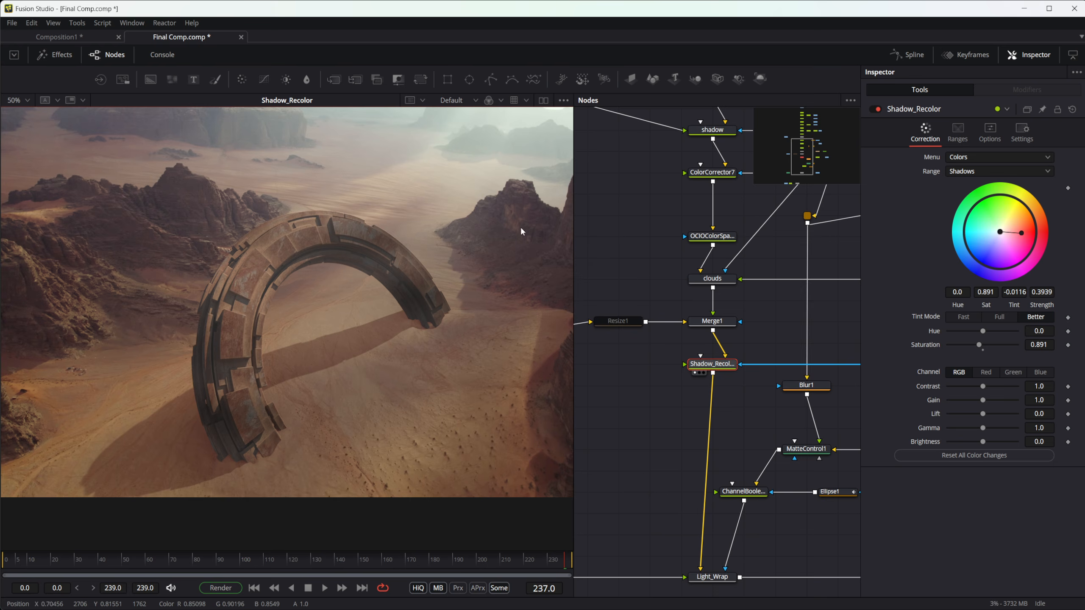
- View the shadow node, switch the viewer LUT back on and display ColorCorrector7
left_click_drag(661, 262, 593, 375)
left_click_drag(710, 284, 733, 324)
left_click(669, 285)
key("1")
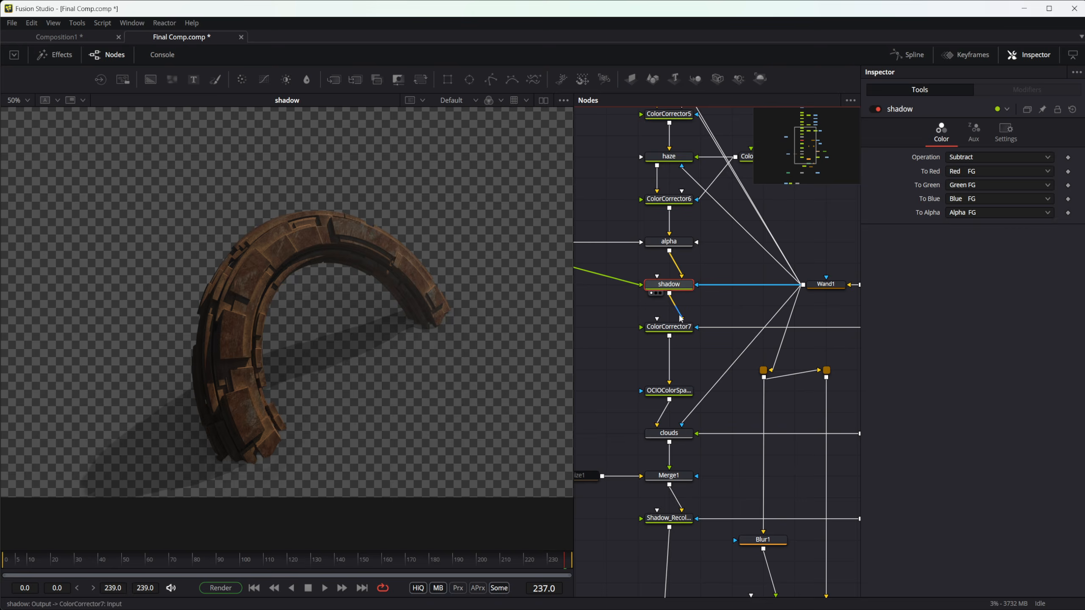
left_click(686, 329)
left_click(514, 100)
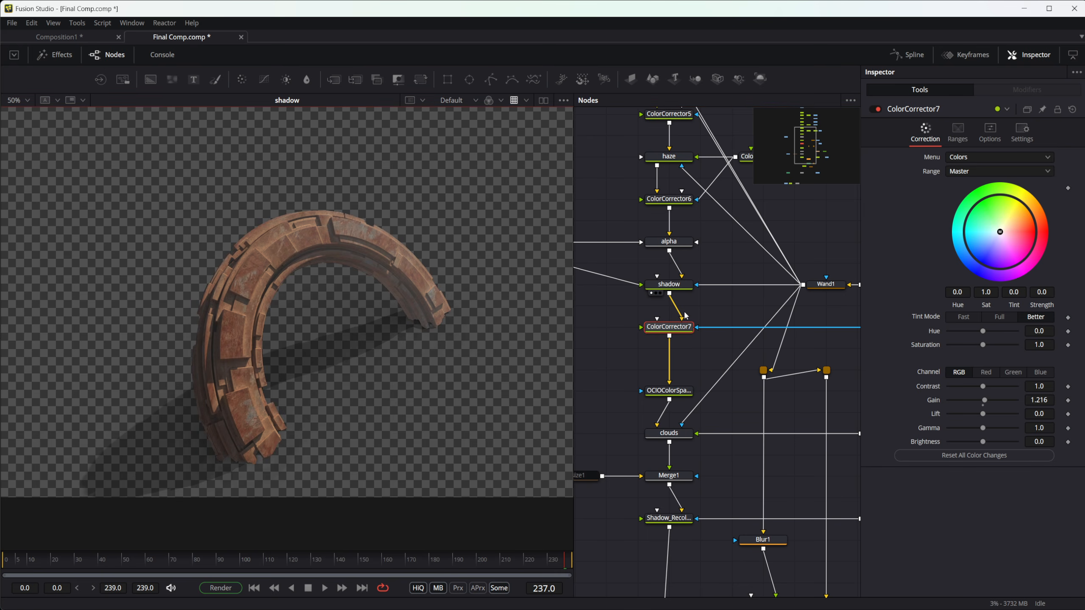
key("1")
- Trace ColorCorrector7's effect mask to the holdout_shadow_1 loader and show that pass in the viewer
left_click_drag(698, 378, 649, 308)
left_click_drag(827, 299, 748, 338)
left_click(782, 296)
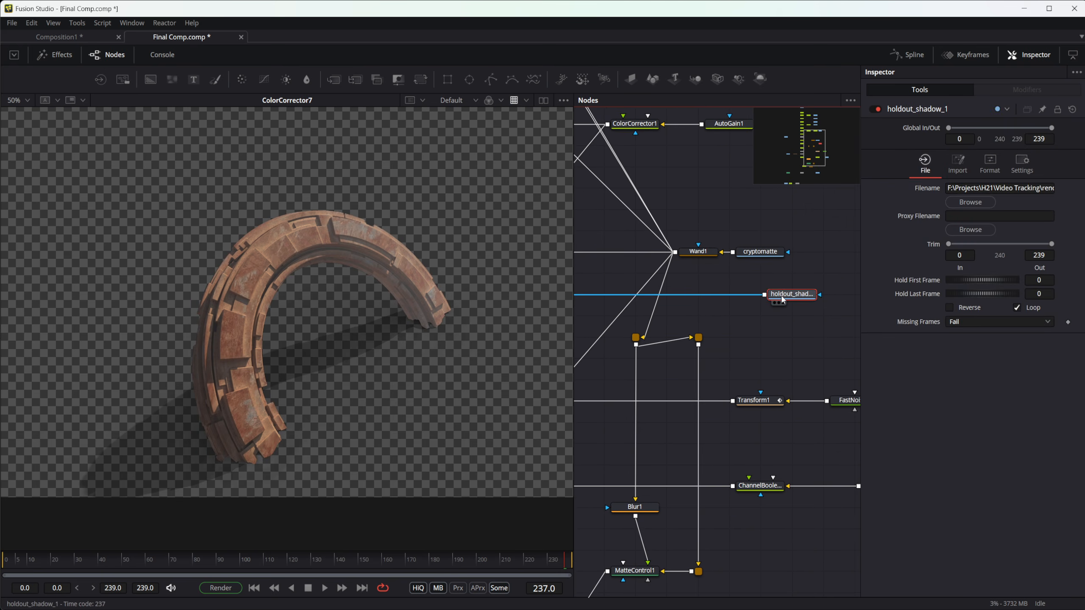
left_click_drag(754, 319, 866, 360)
key("1")
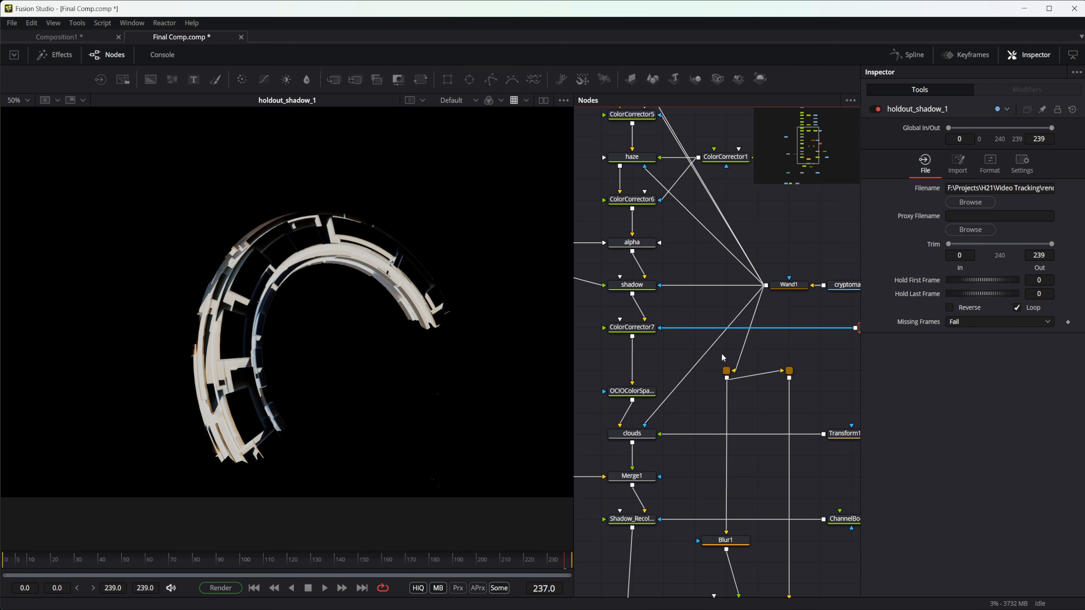
- Compare the shadow node with ColorCorrector7 in the viewer to examine the masked gain correction on the arch
left_click_drag(720, 356, 812, 338)
left_click(654, 326)
key("1")
left_click(676, 256)
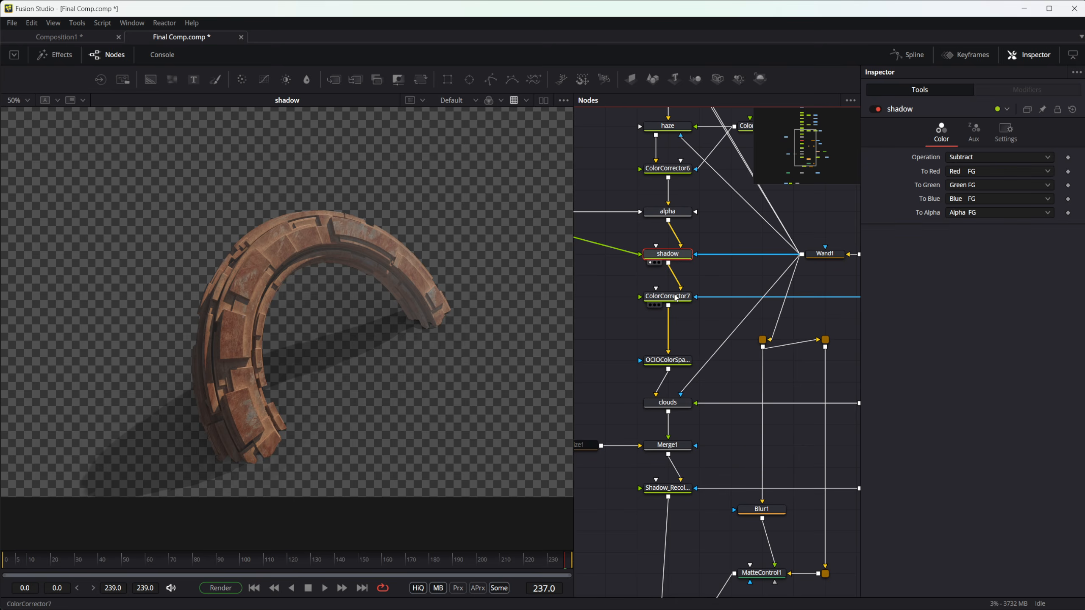
left_click(675, 297)
key("1")
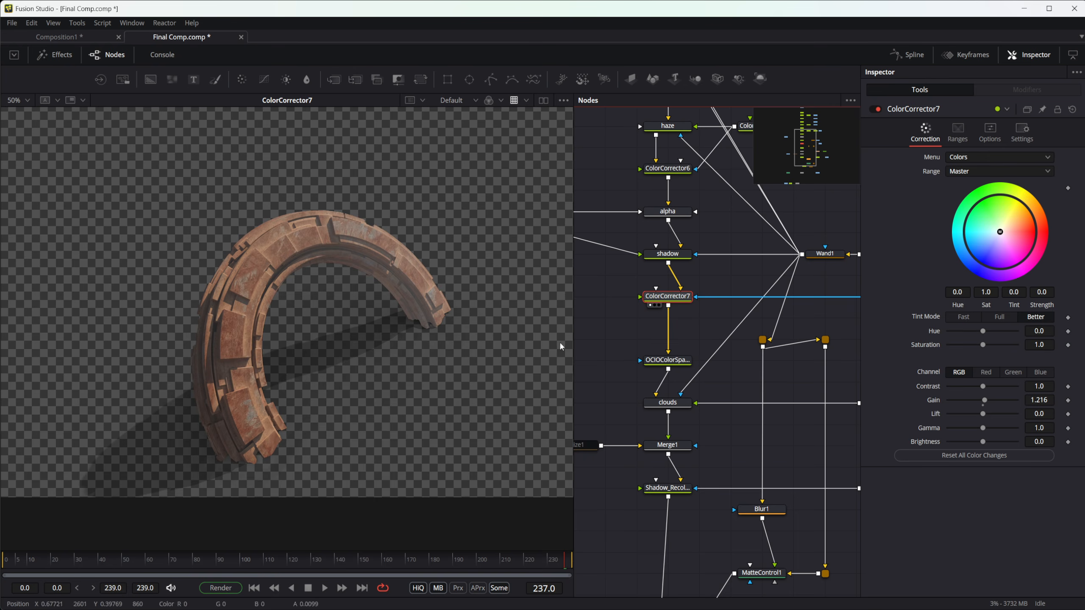
- View the OCIOColorSpace1 conversion and the full Merge1 frame with the arch over the valley footage
left_click(676, 364)
key("1")
scroll(734, 413, "down", 2)
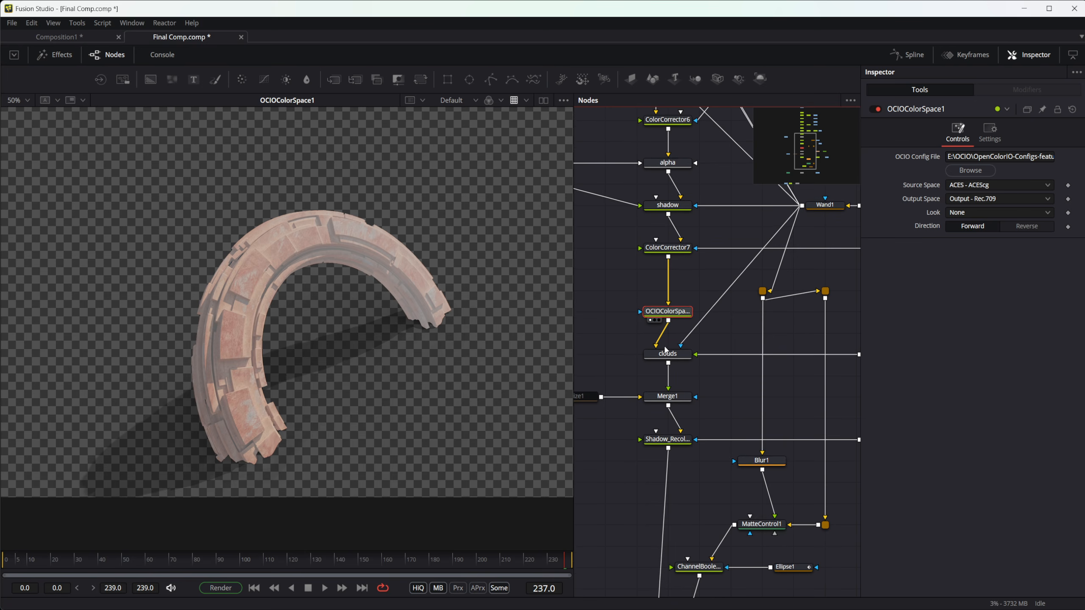
left_click(668, 396)
key("1")
scroll(364, 331, "down", 1)
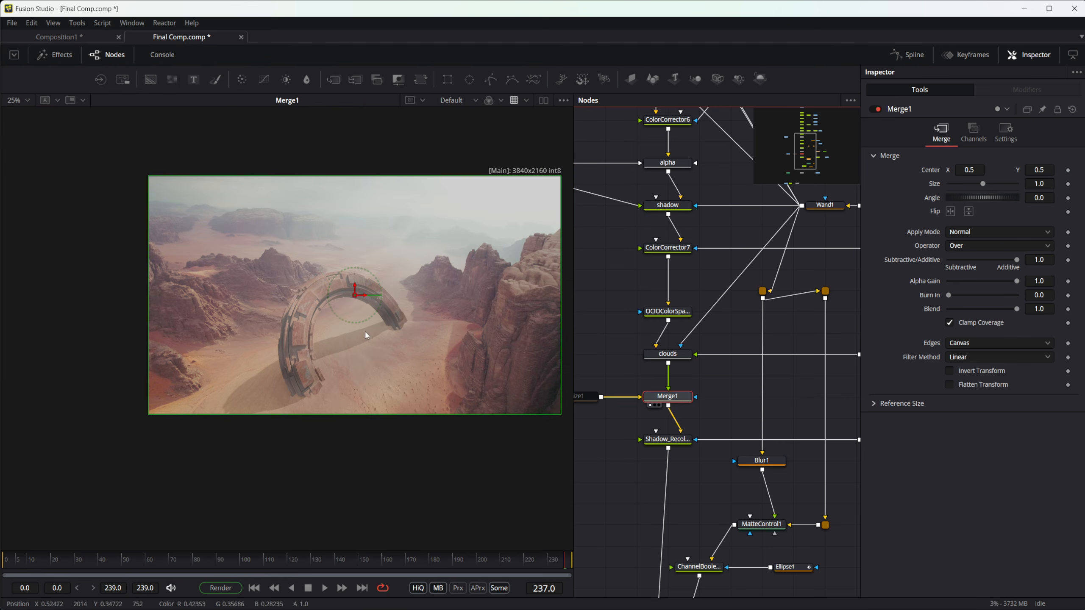
- Show Shadow_Recolor in the viewer and follow its output down to the Light_Wrap merge
left_click_drag(768, 372, 839, 356)
left_click_drag(721, 412, 789, 374)
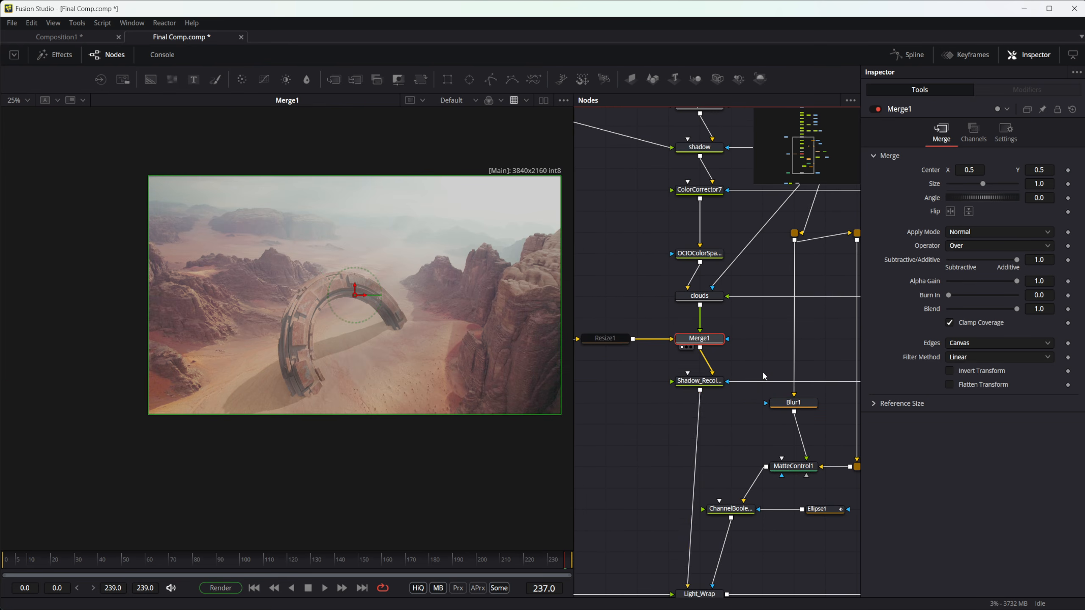
left_click(715, 384)
key("1")
left_click_drag(722, 471, 717, 377)
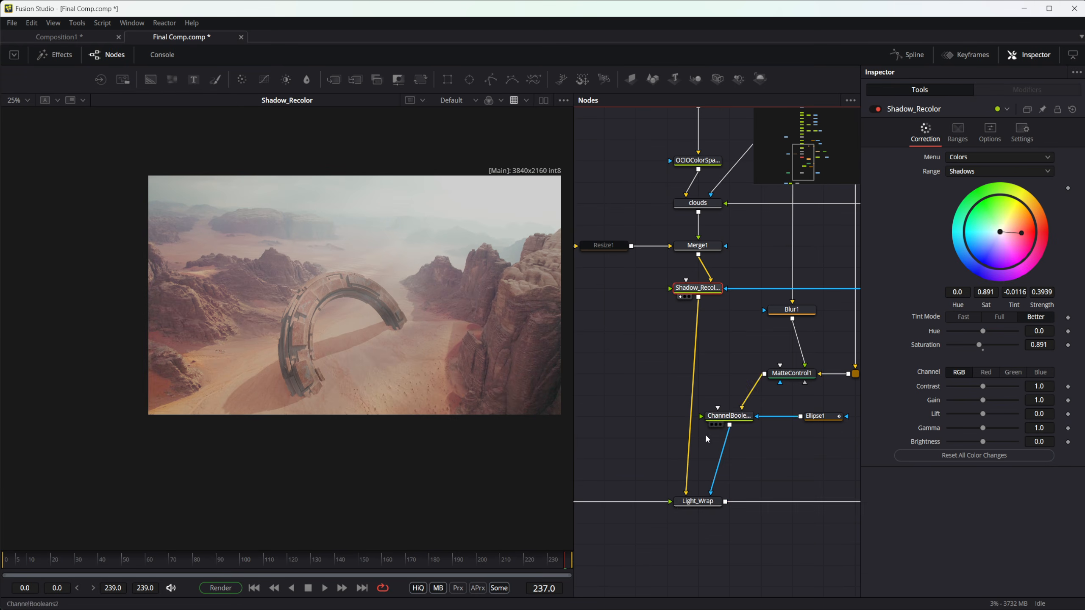
- View the Light_Wrap merge with the viewer LUT off and examine the arch up close
left_click(707, 502)
left_click_drag(792, 489, 783, 440)
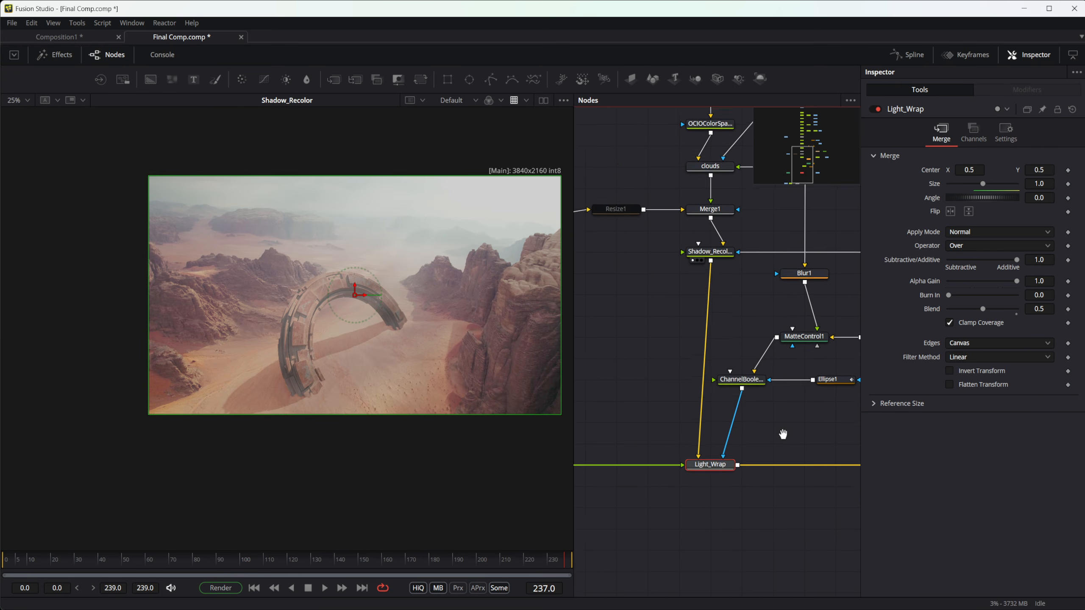
key("1")
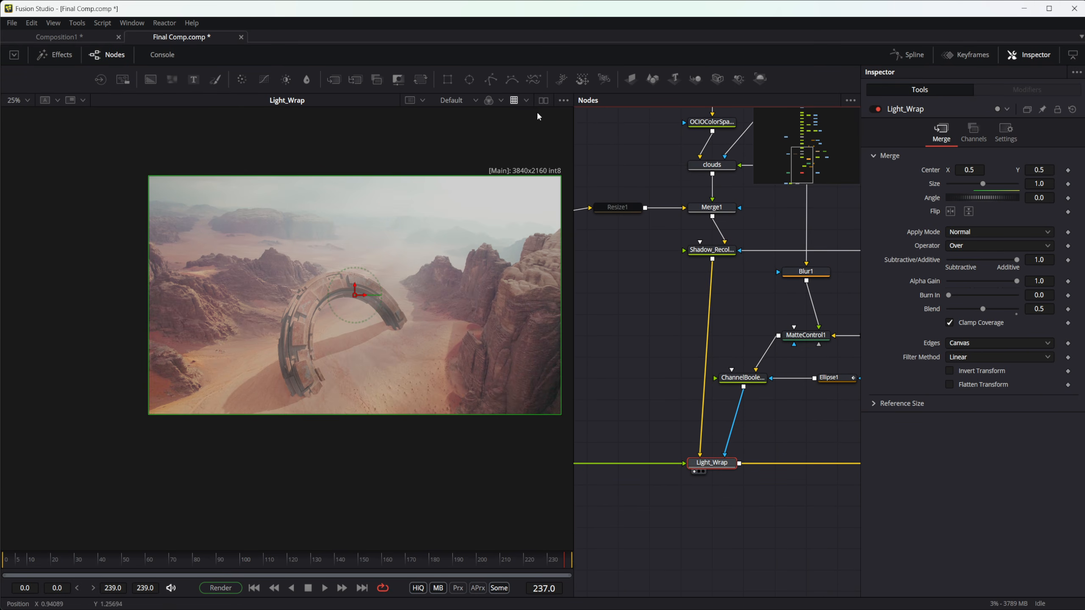
scroll(342, 305, "up", 2)
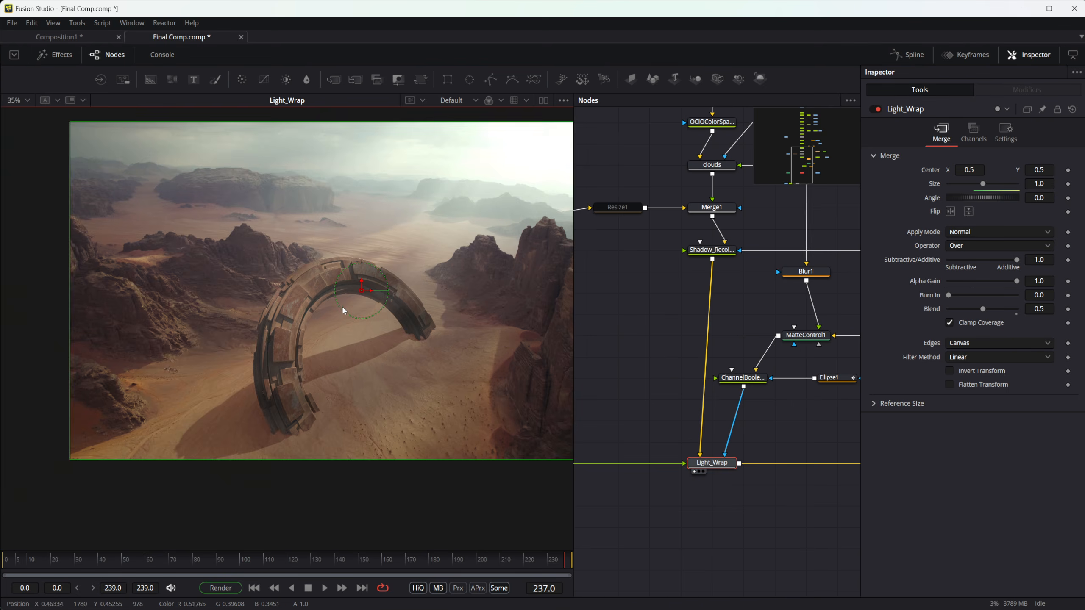
scroll(672, 388, "up", 2)
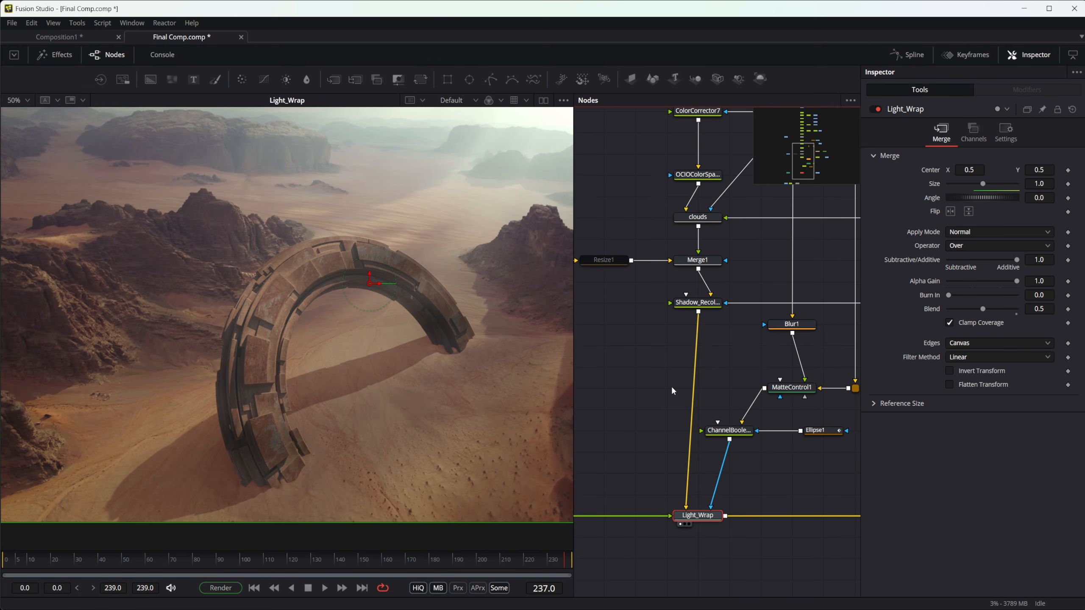
- Check OCIOColorSpace1, the clouds merge and Merge1 one after another in the viewer with the LUT off
left_click(717, 179)
key("1")
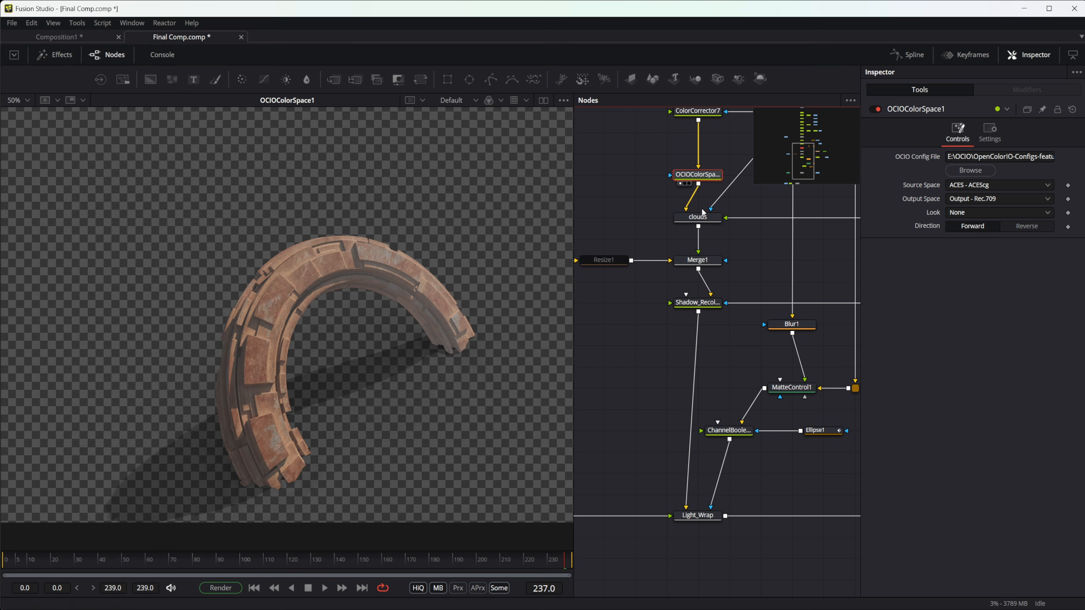
left_click(708, 217)
key("1")
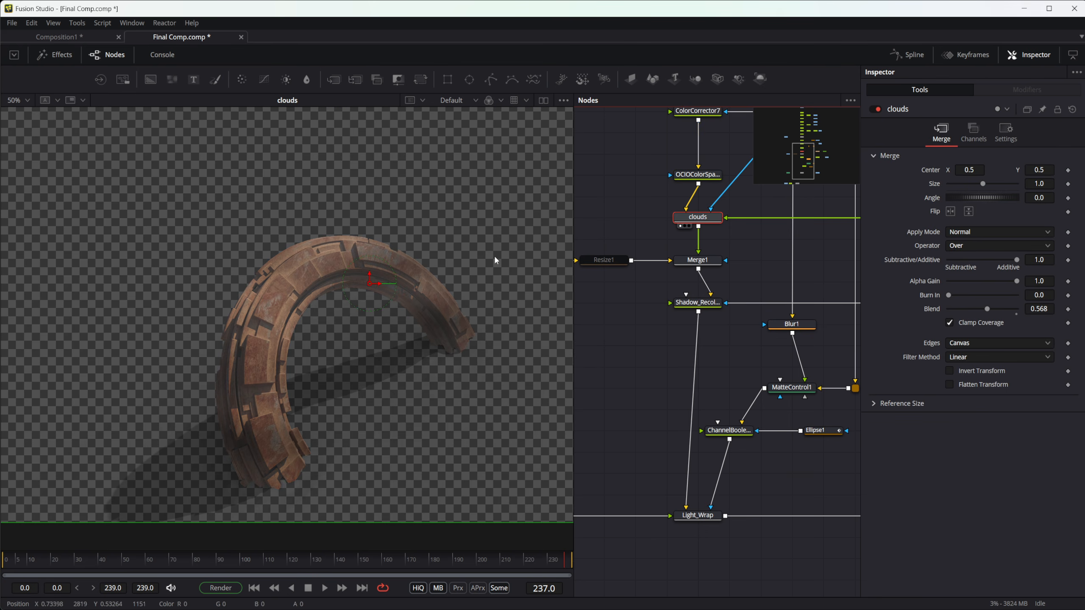
left_click_drag(729, 255, 720, 295)
left_click(707, 299)
key("1")
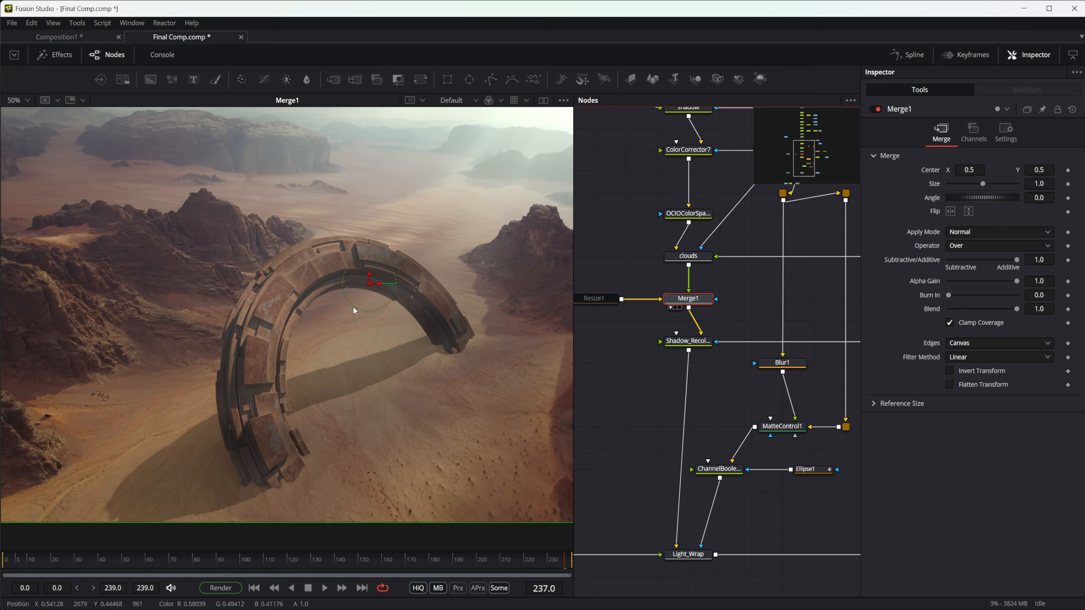
- Alternate the viewer between Shadow_Recolor and Merge1 to compare the arch's ground shadow colour
left_click_drag(609, 378, 681, 339)
left_click(673, 297)
left_click(736, 333)
key("1")
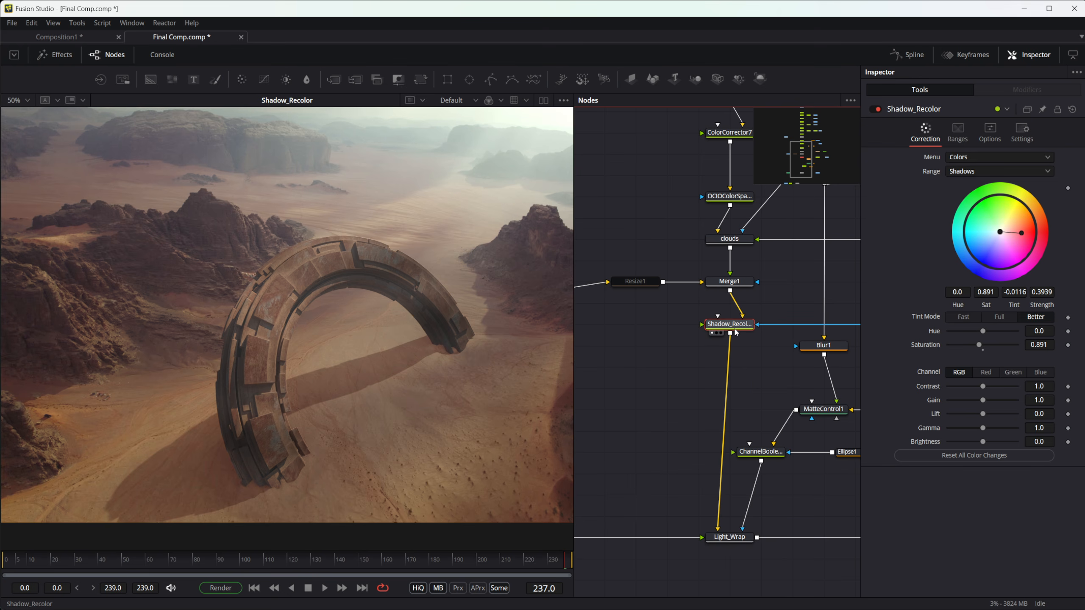
left_click(734, 285)
key("1")
left_click(735, 328)
key("1")
left_click(733, 284)
key("1")
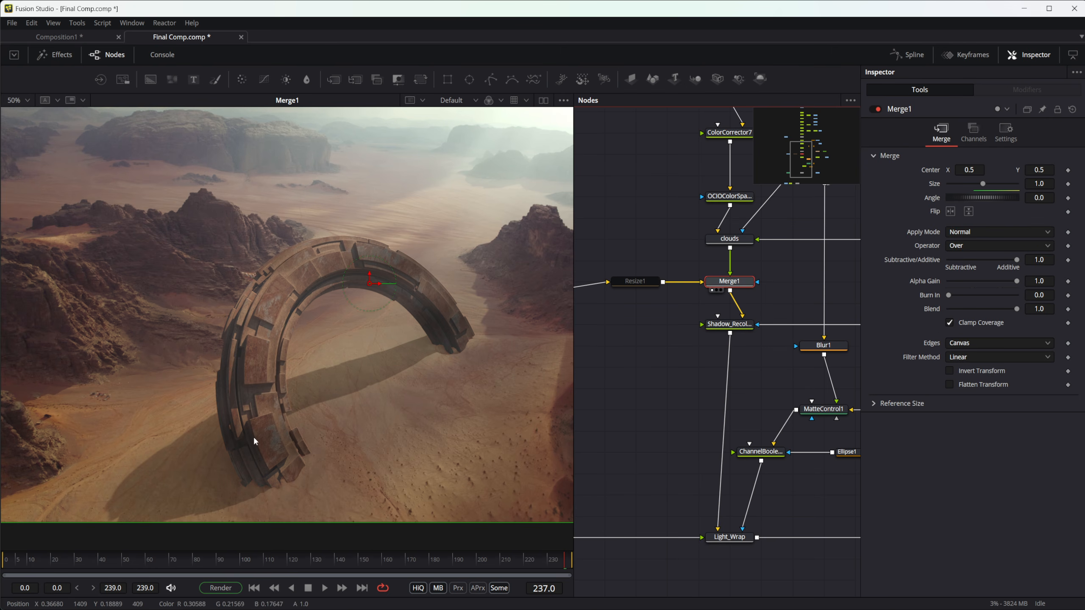
- Examine Shadow_Recolor's ground shadow against the natural rock shadows on both sides of the valley
left_click_drag(245, 446, 294, 402)
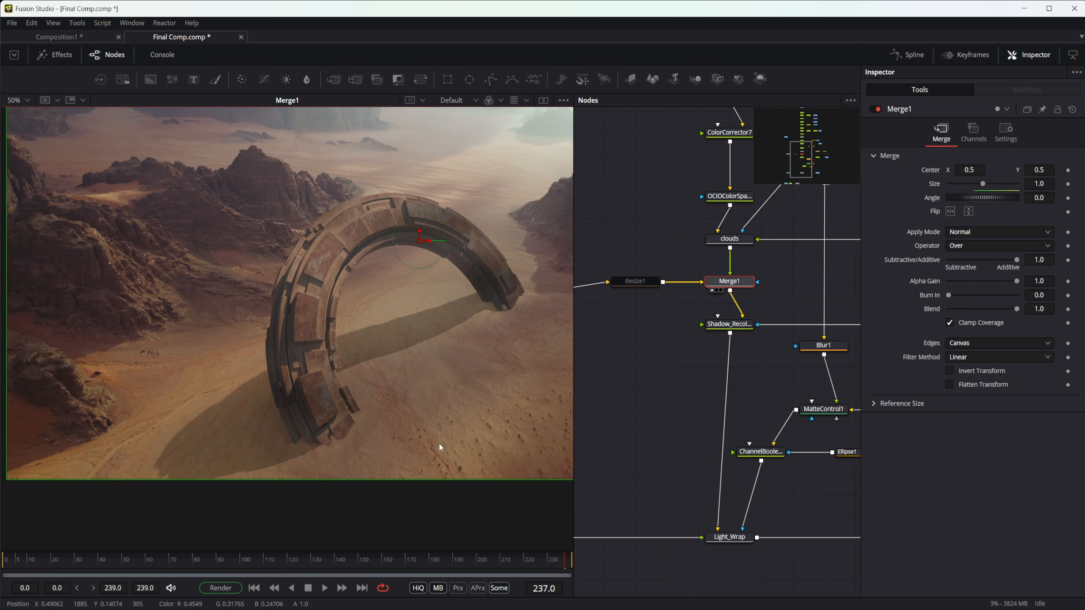
left_click(729, 324)
key("1")
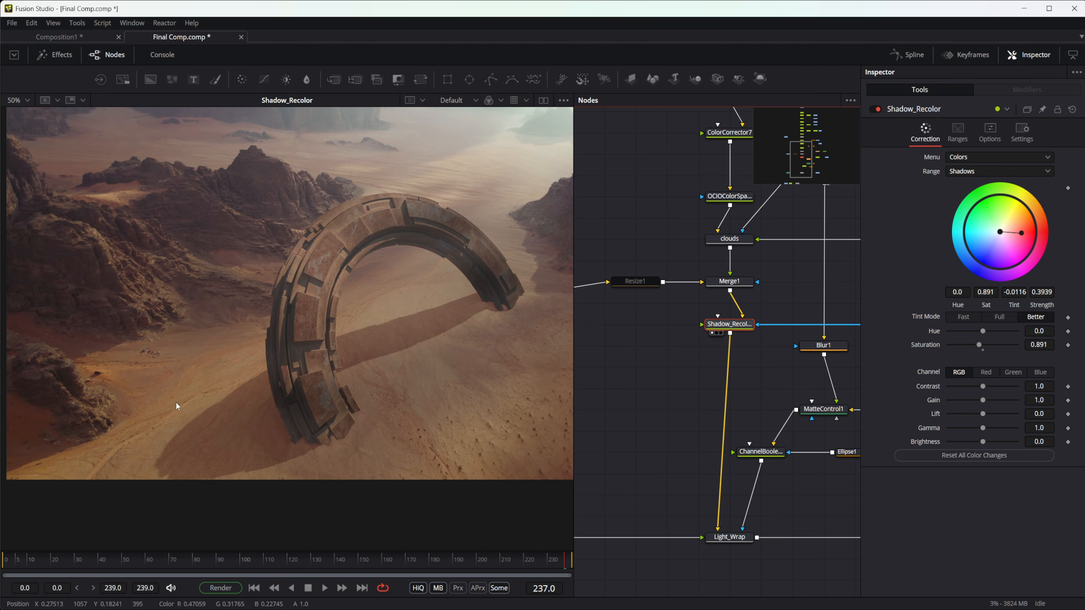
left_click_drag(521, 389, 292, 426)
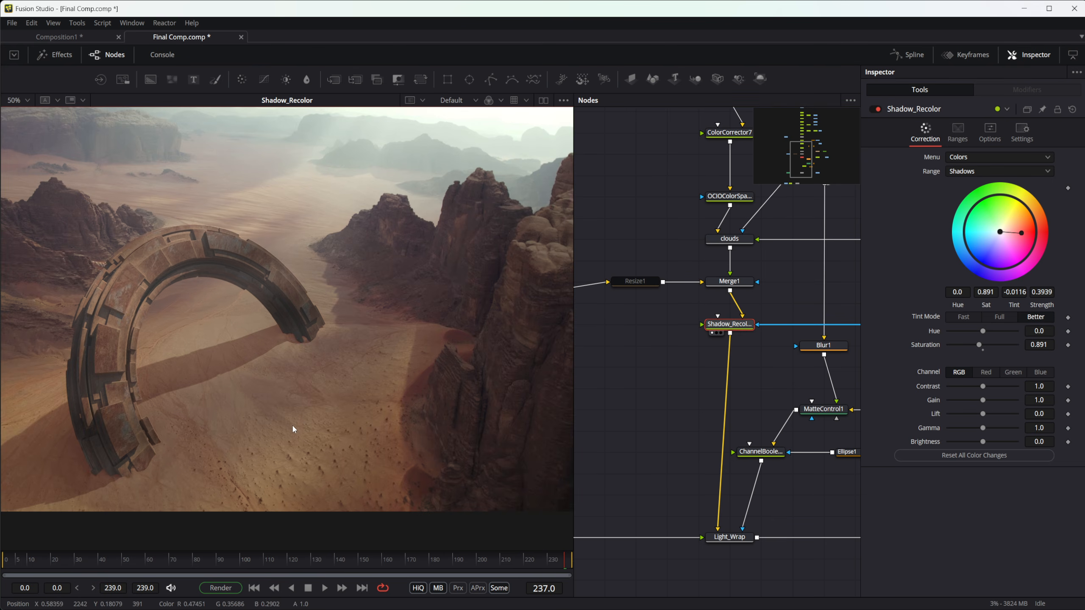
- Compare Light_Wrap with Shadow_Recolor in the viewer and trace Light_Wrap's foreground input back to the keyer
left_click_drag(695, 464, 677, 432)
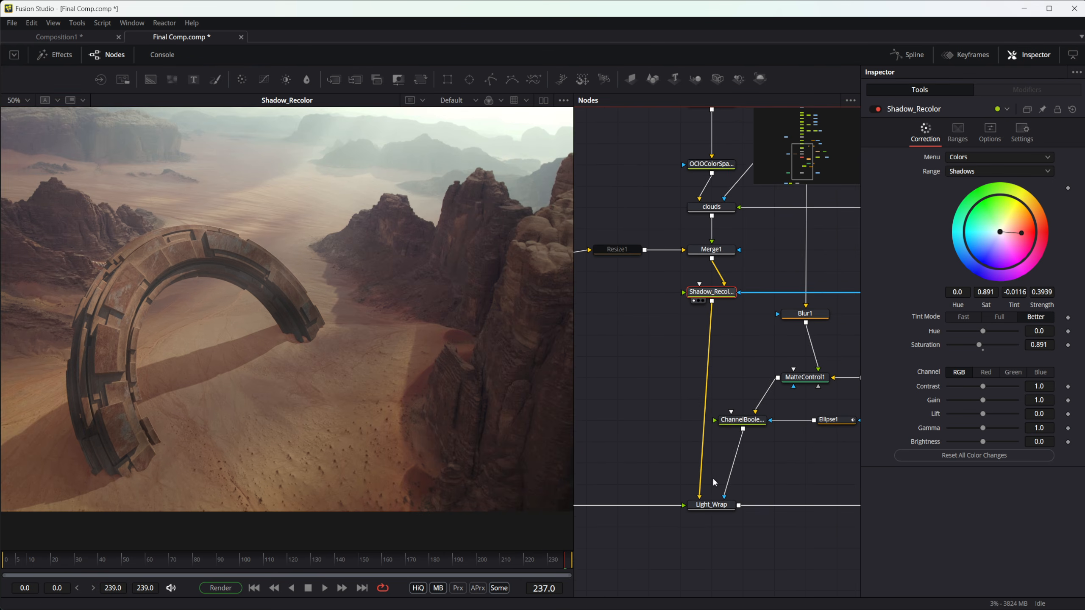
left_click(723, 505)
key("1")
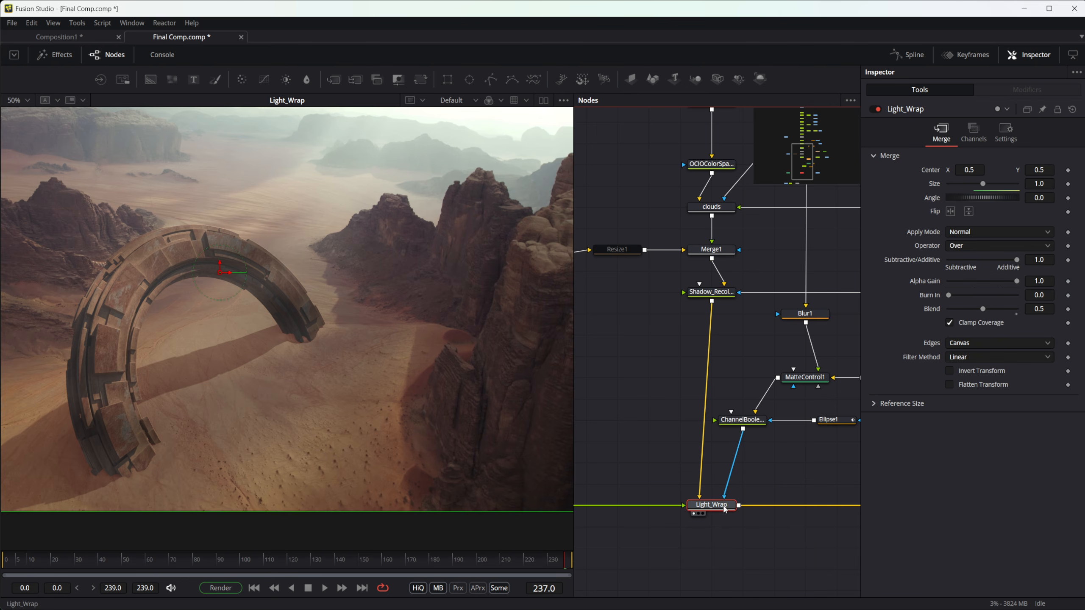
left_click(698, 294)
key("1")
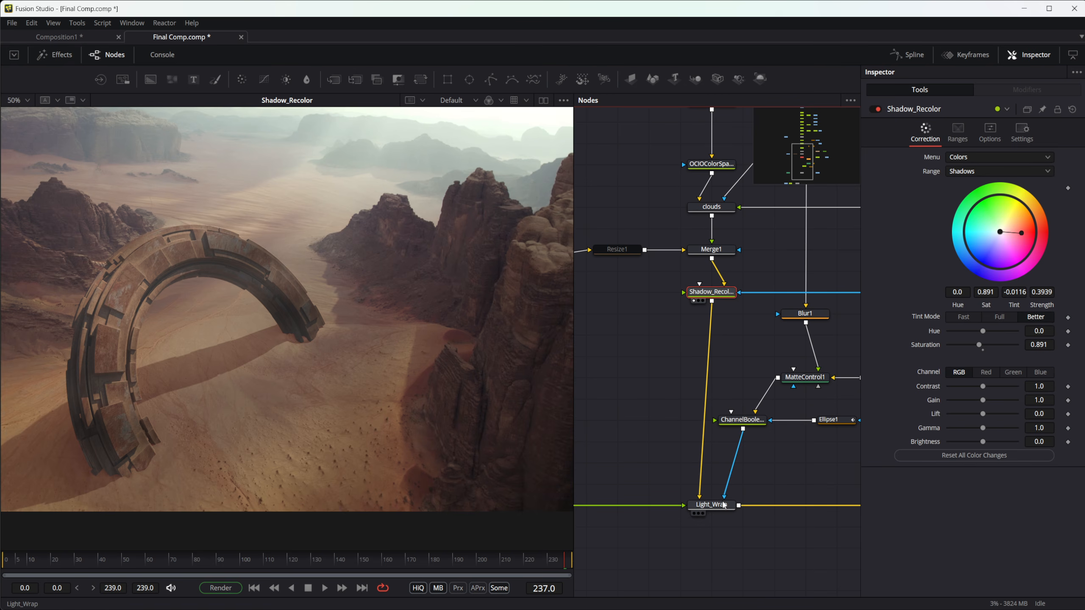
left_click(711, 505)
key("1")
left_click_drag(648, 428, 698, 421)
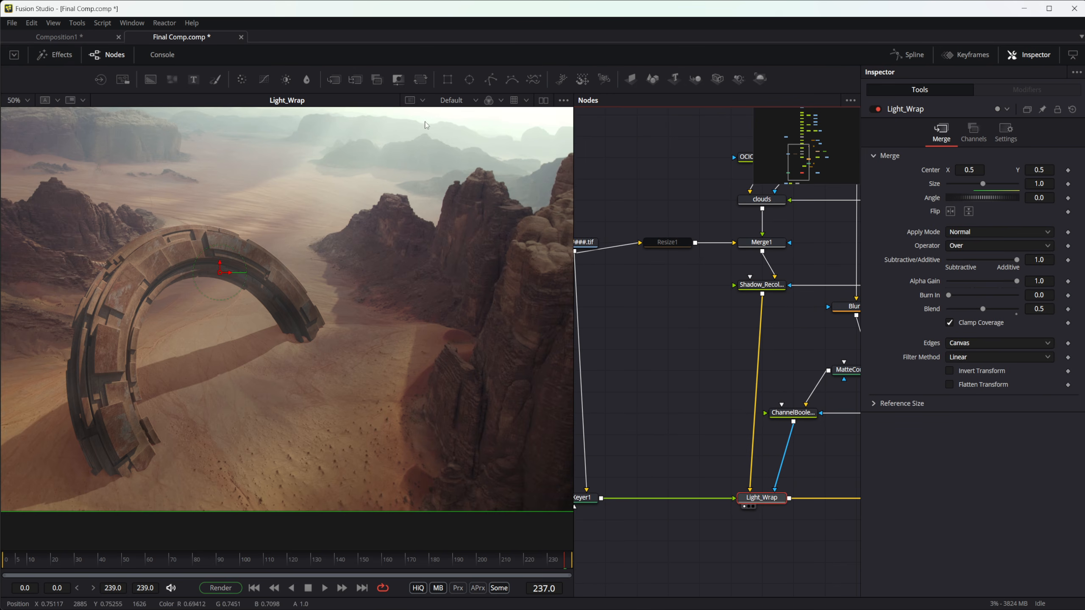
- Compare Shadow_Recolor with Light_Wrap close up along the arch's upper edge, ending with Light_Wrap in the viewer
scroll(225, 249, "up", 8)
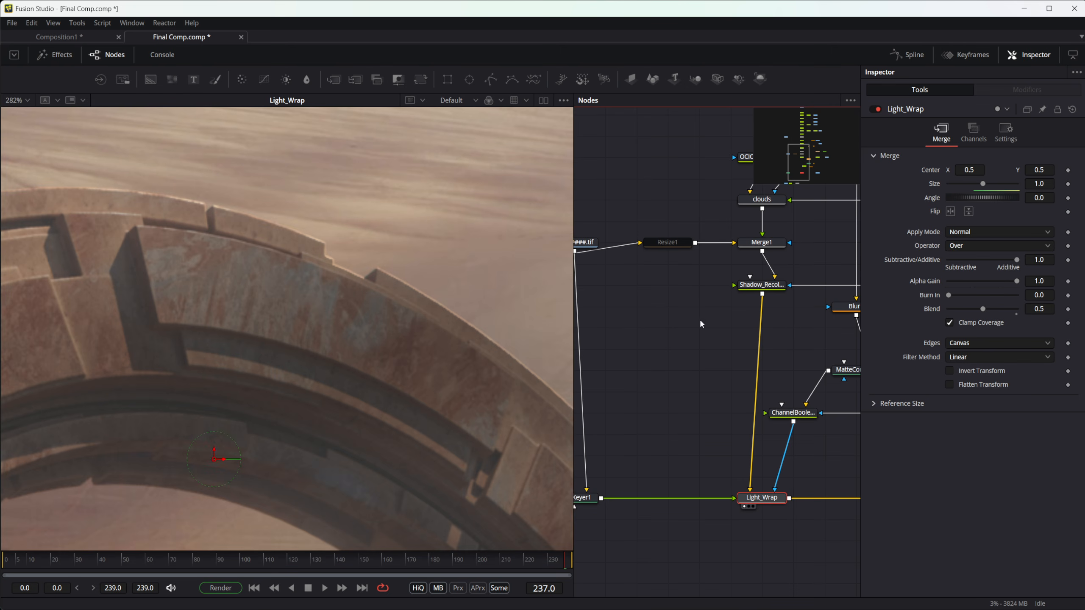
left_click(759, 284)
key("1")
left_click(761, 498)
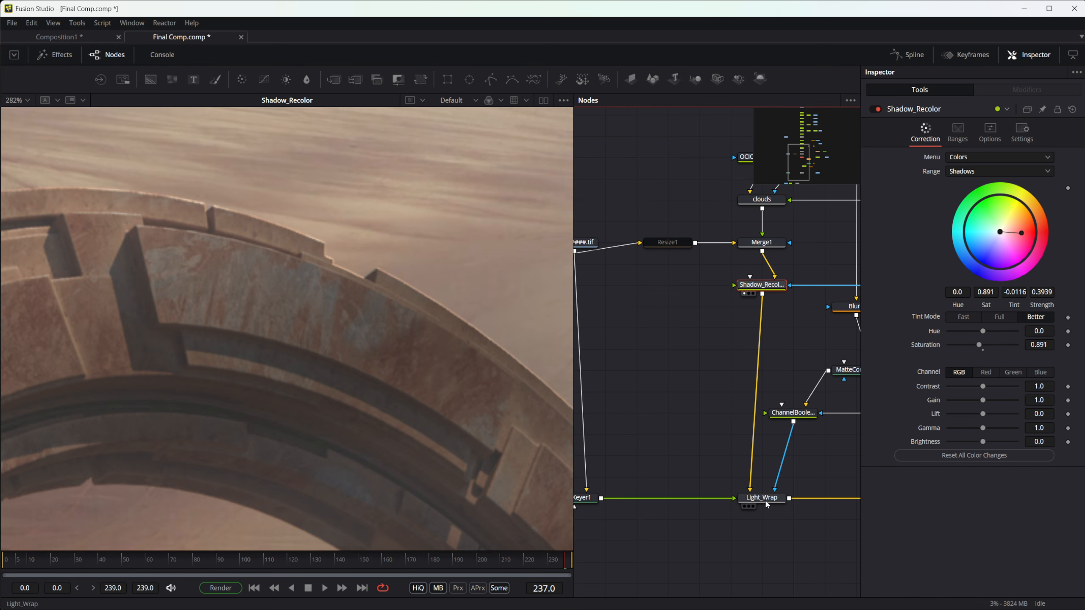
key("1")
key("ctrl+1")
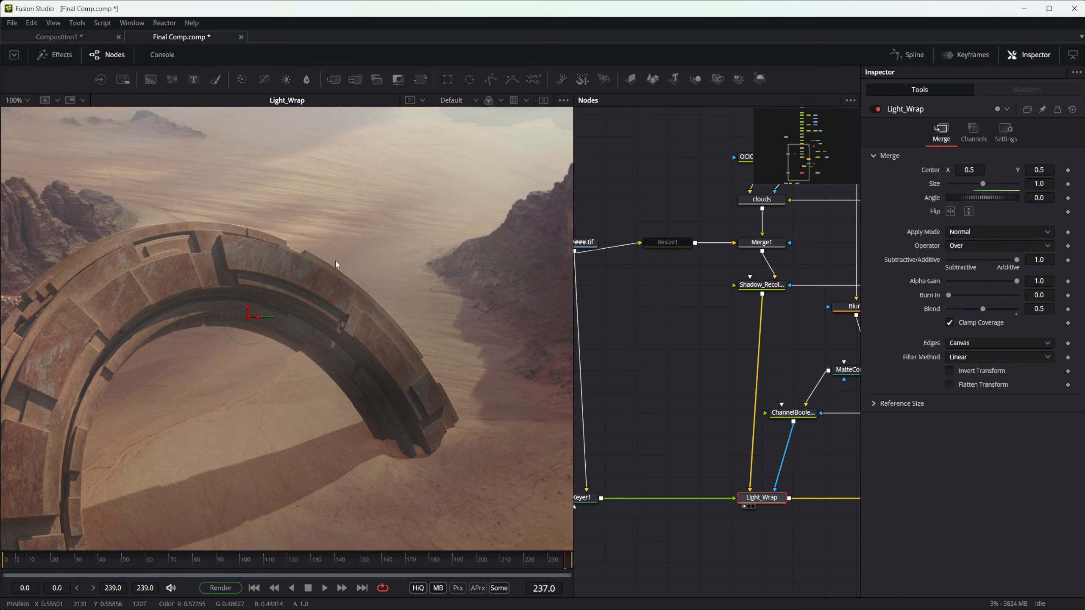
scroll(239, 265, "down", 2)
scroll(241, 294, "down", 2)
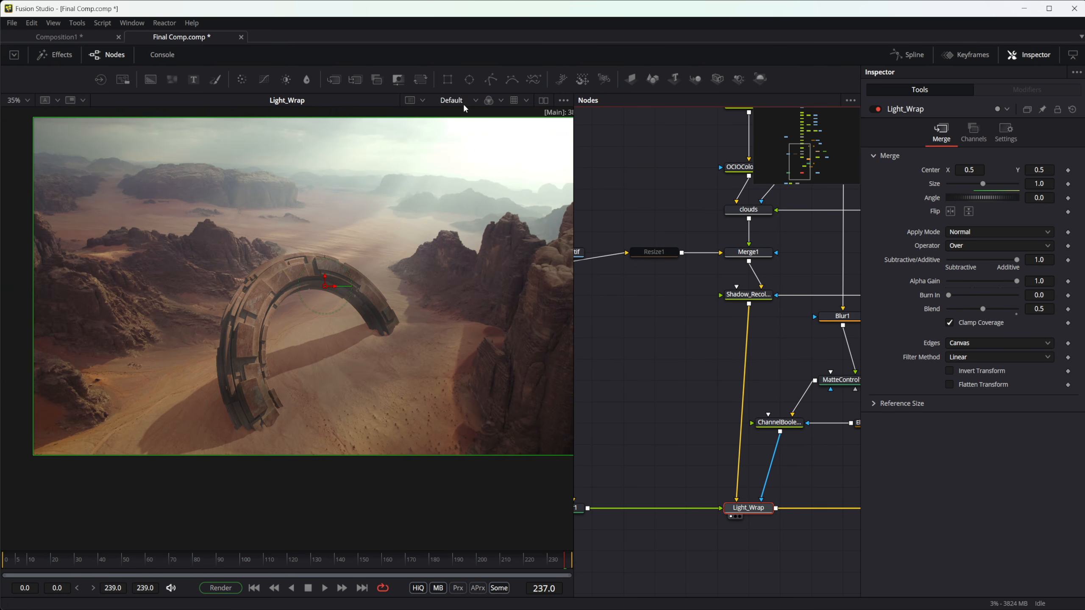
- Compare Light_Wrap with the original Valley####.tif plate using a buffer split wipe angled diagonally across the sand below the arch
left_click(57, 101)
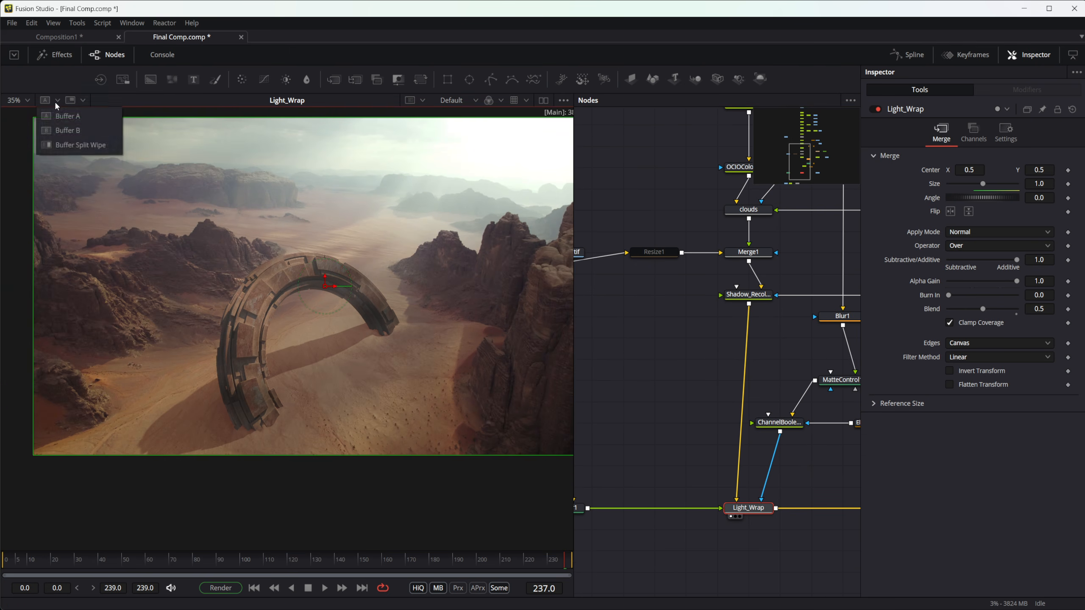
left_click(98, 147)
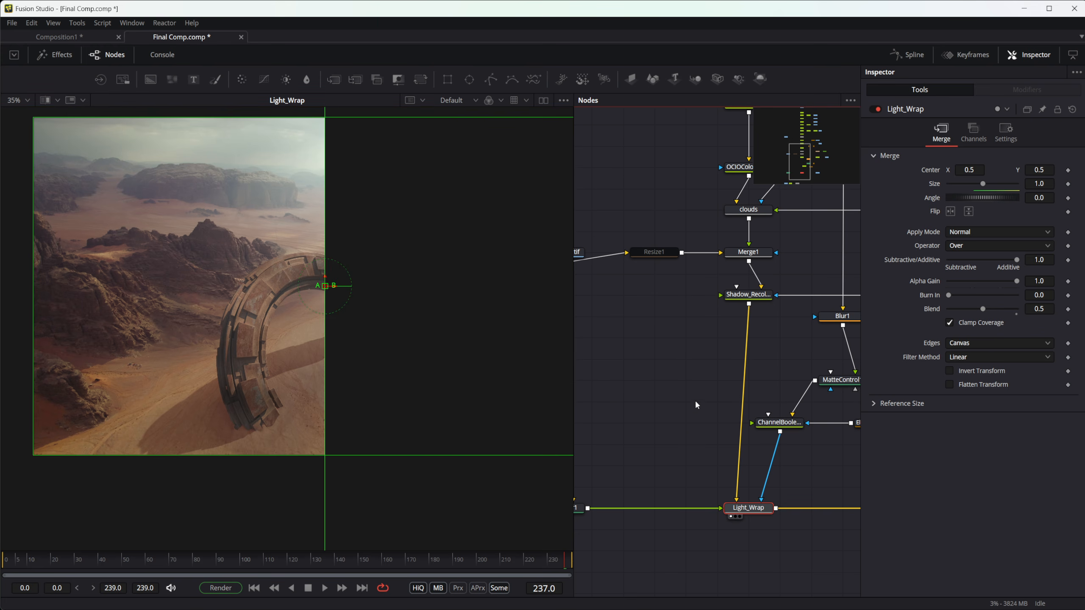
left_click_drag(697, 404, 770, 452)
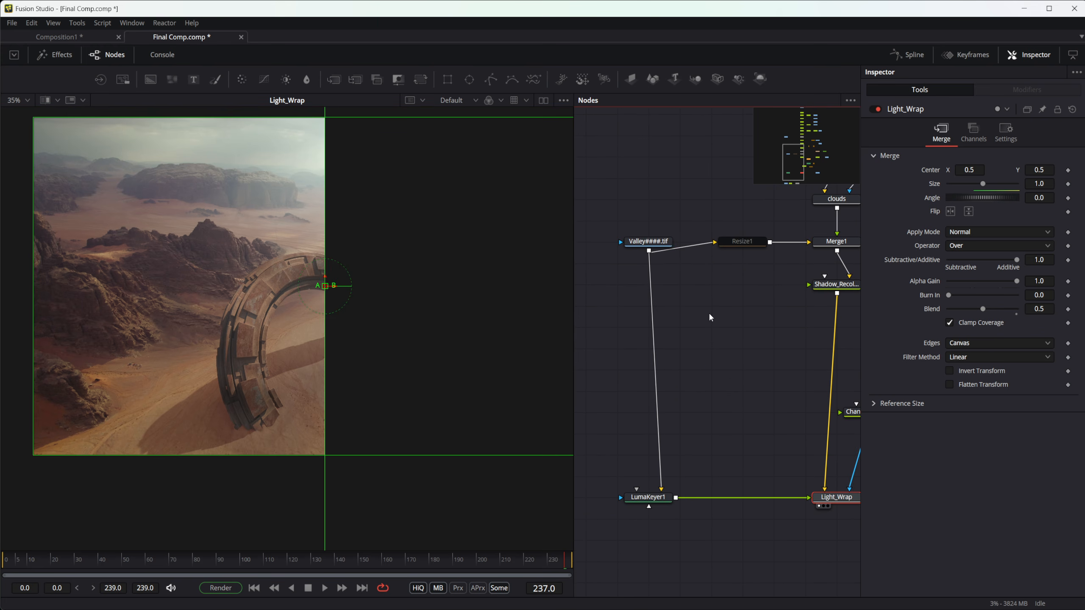
left_click_drag(649, 247, 435, 253)
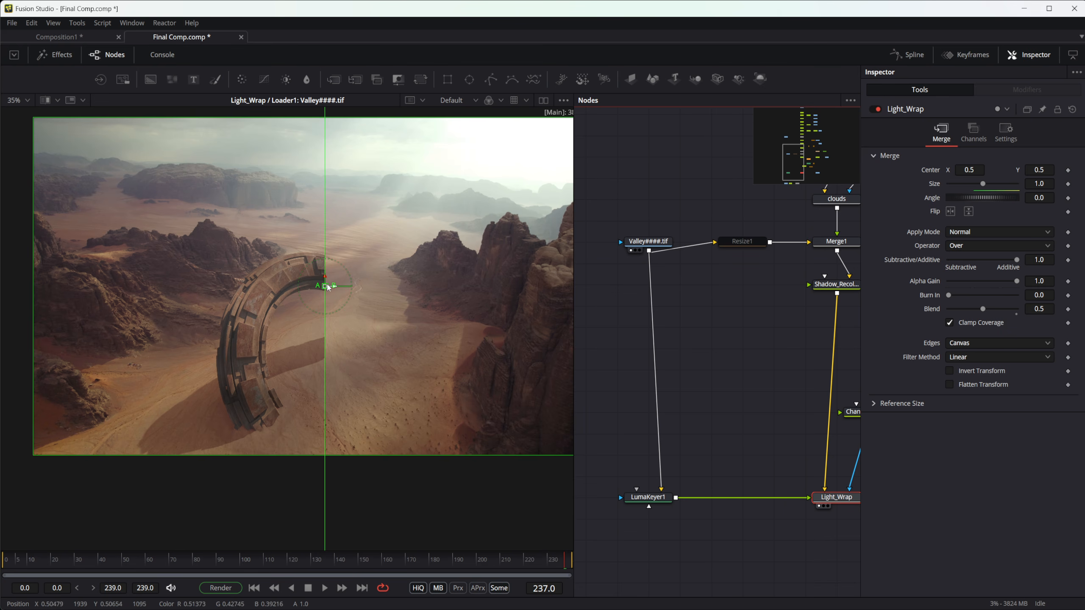
left_click_drag(328, 287, 387, 282)
left_click_drag(300, 328, 343, 386)
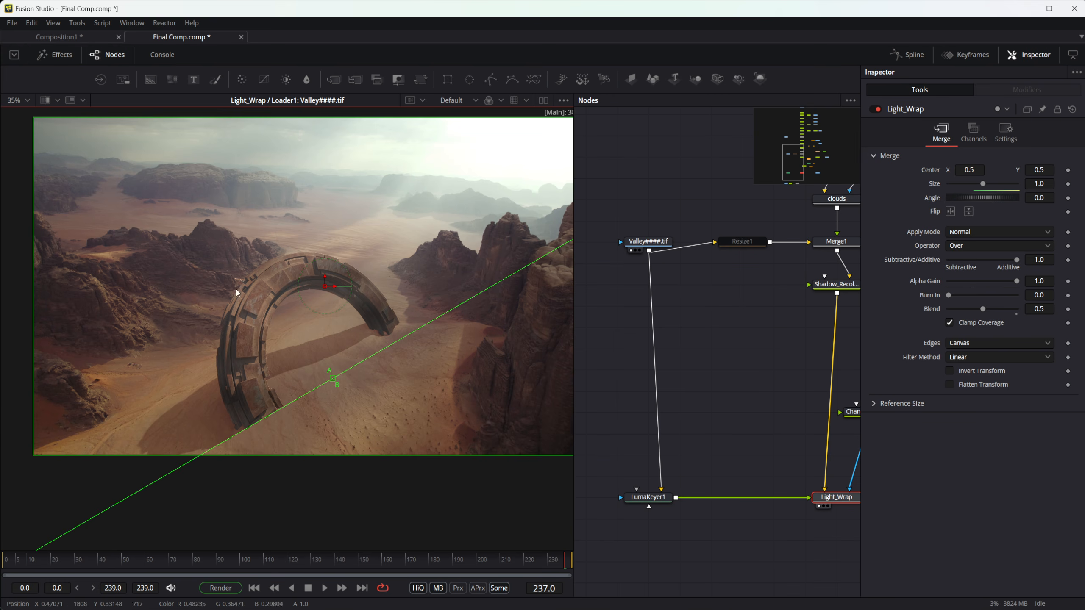
- Return the viewer to Buffer A with Light_Wrap alone, briefly showing a second viewer and closing it again
left_click(57, 102)
left_click(60, 119)
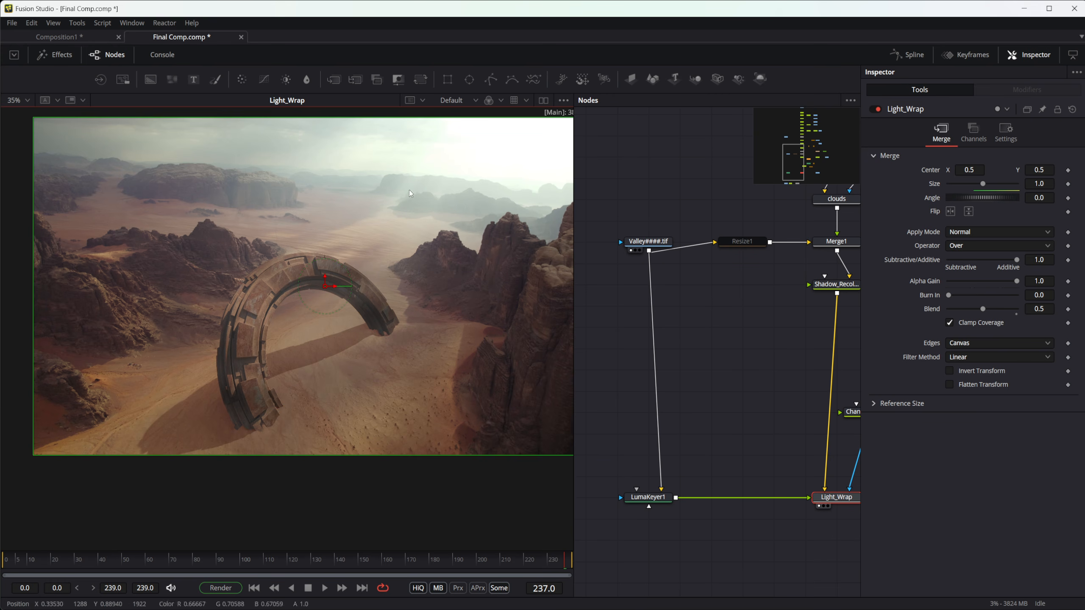
left_click(546, 106)
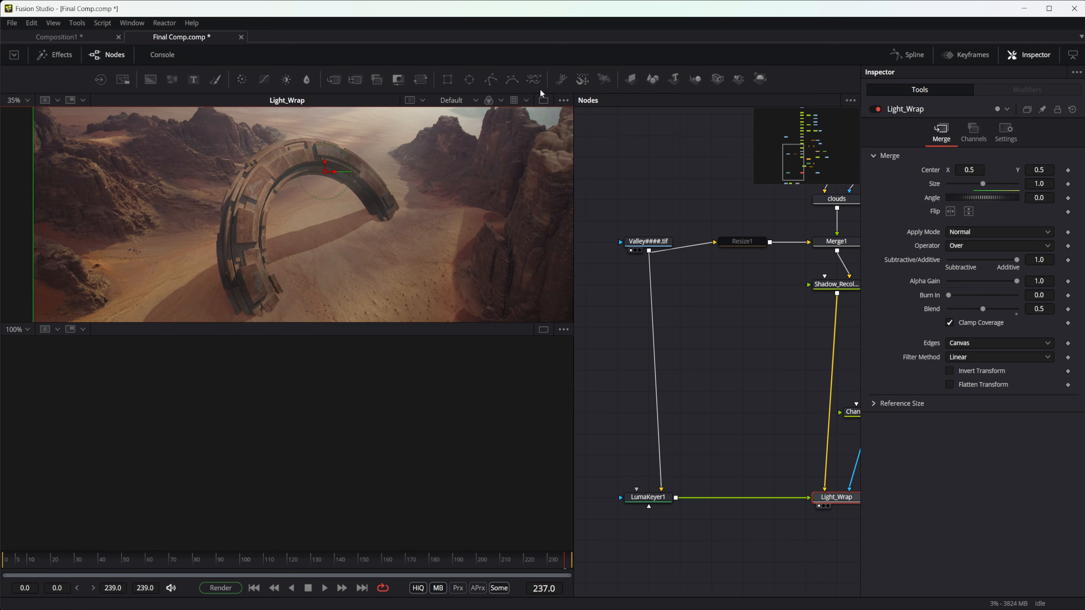
left_click(544, 106)
- Examine the light-pass chain in the node tree from direct_diffuse through diffuse, reflect, ambient_occlusion and haze
scroll(643, 358, "down", 8)
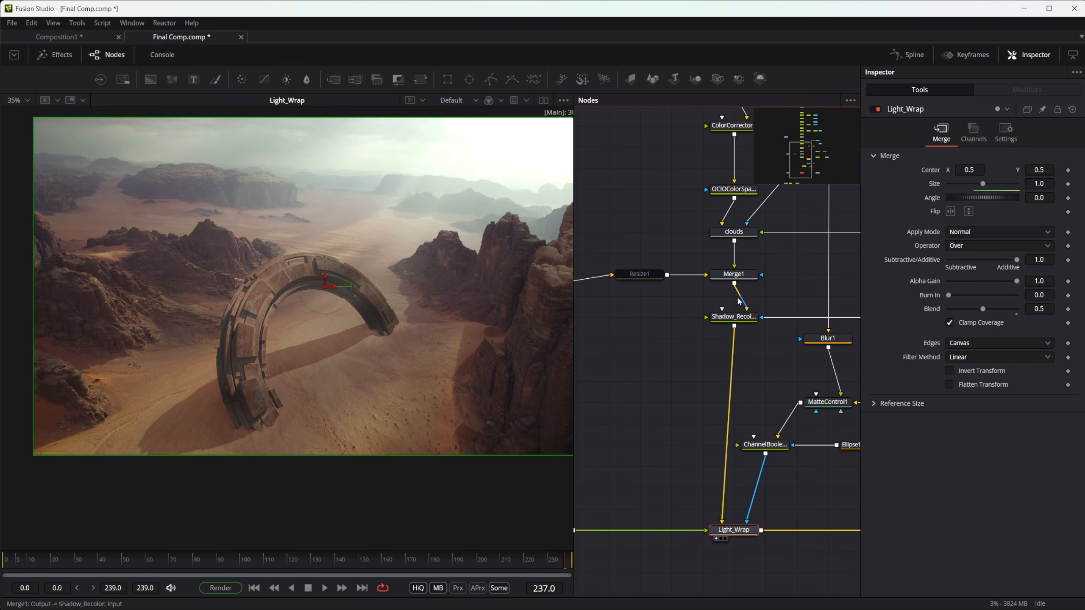
scroll(664, 266, "up", 8)
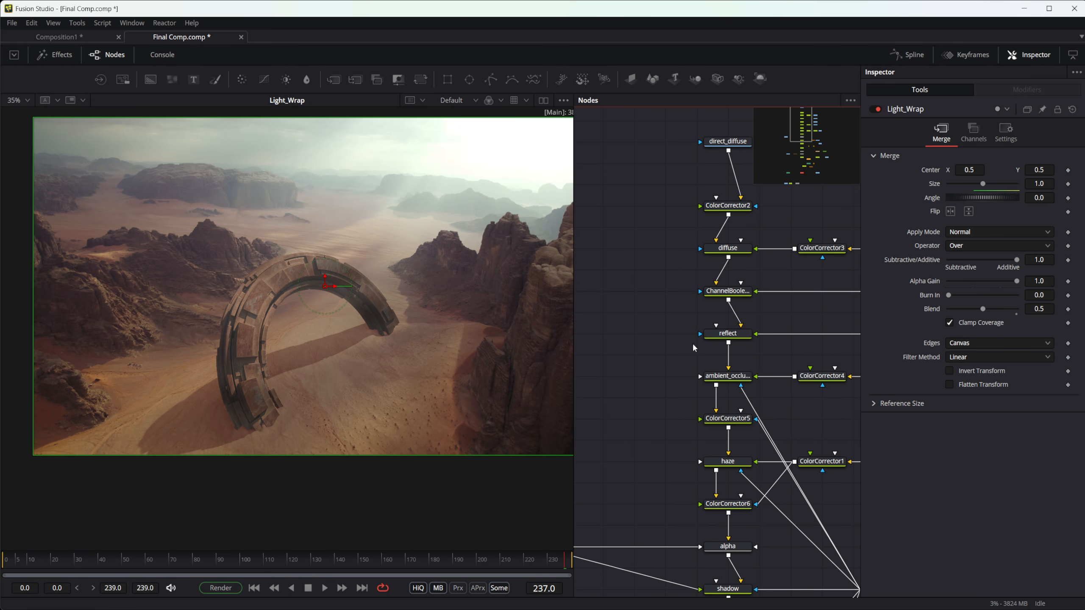
left_click_drag(689, 468, 649, 384)
left_click_drag(638, 481, 647, 534)
left_click_drag(664, 280, 653, 363)
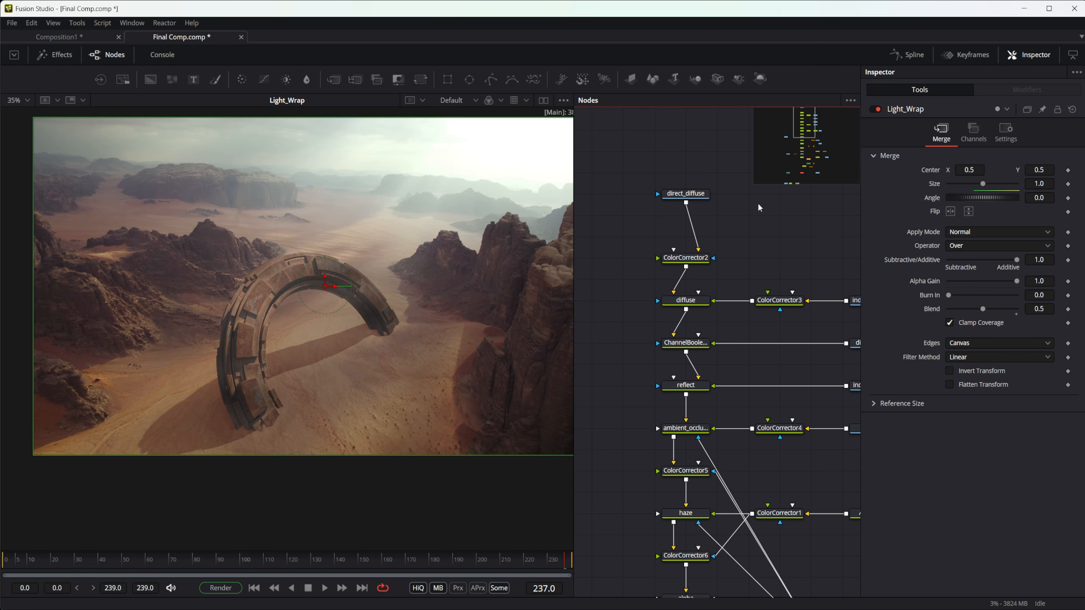
left_click_drag(783, 362, 743, 388)
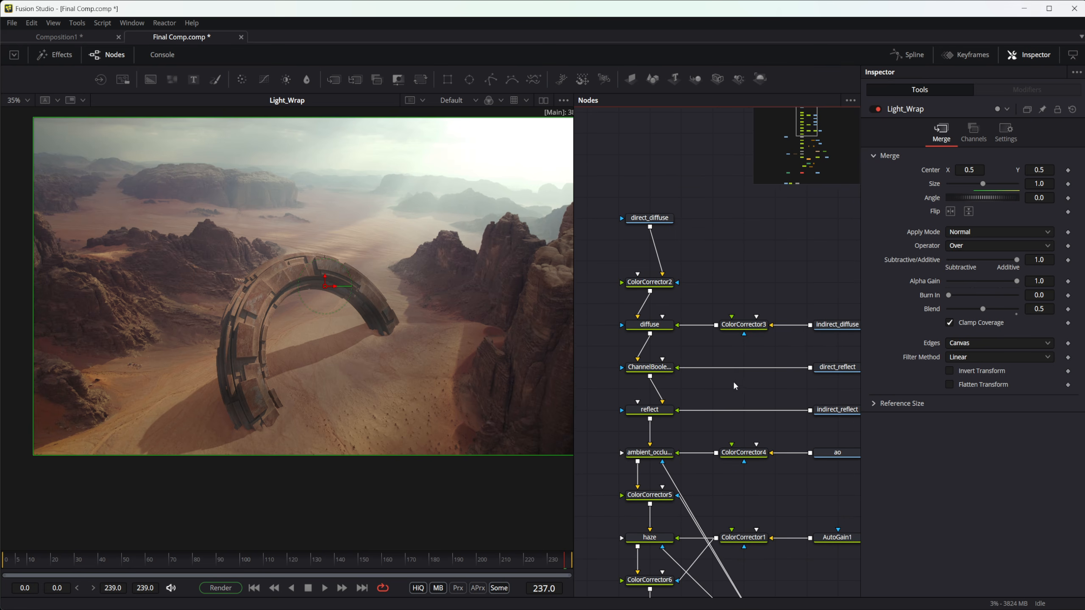
scroll(732, 380, "up", 2)
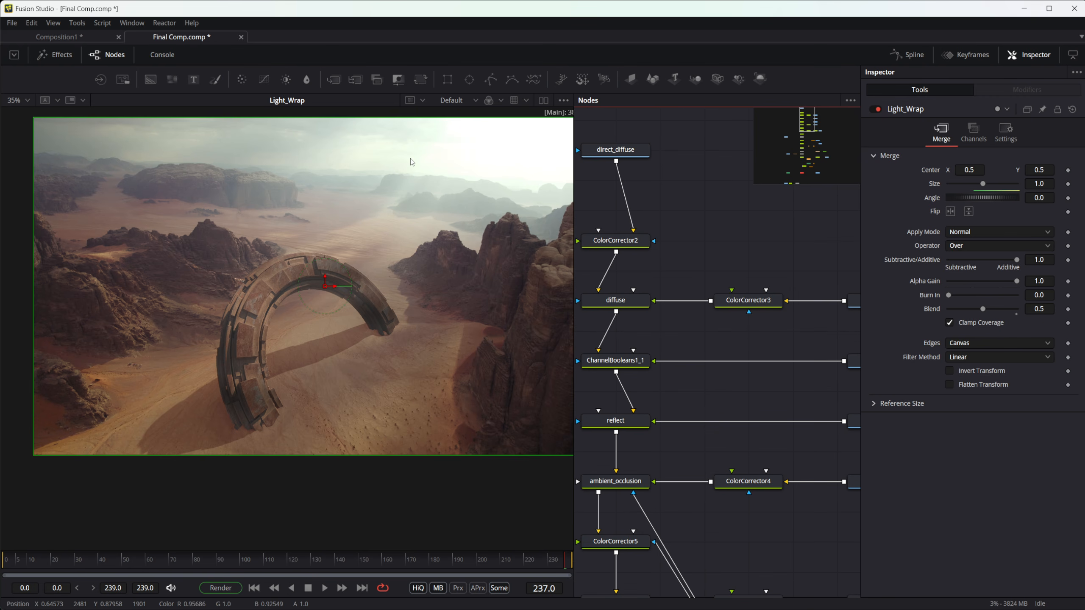
left_click_drag(685, 327, 730, 343)
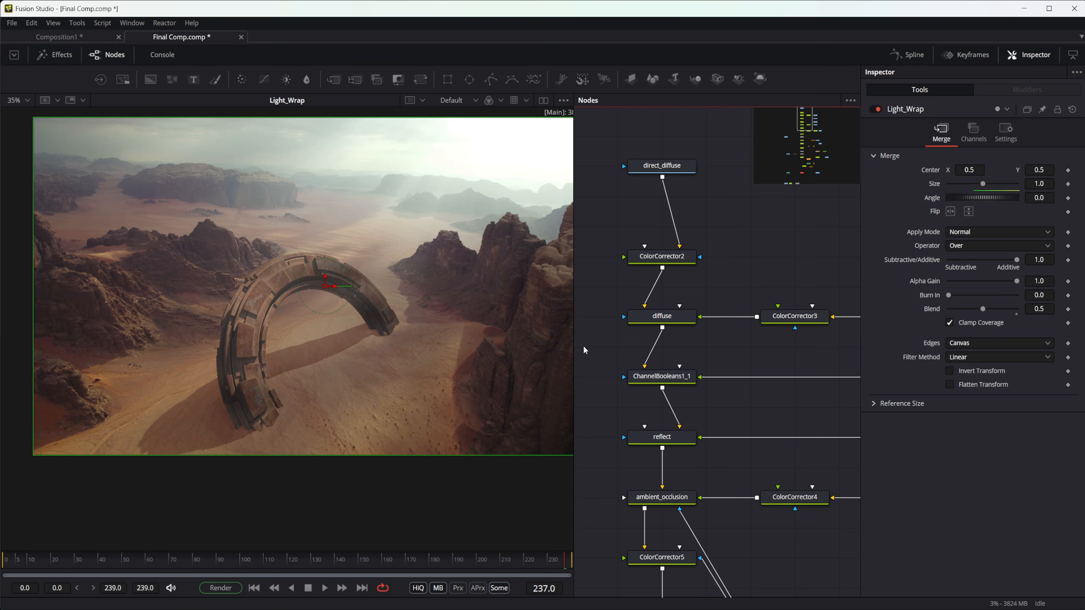
left_click_drag(743, 398, 733, 342)
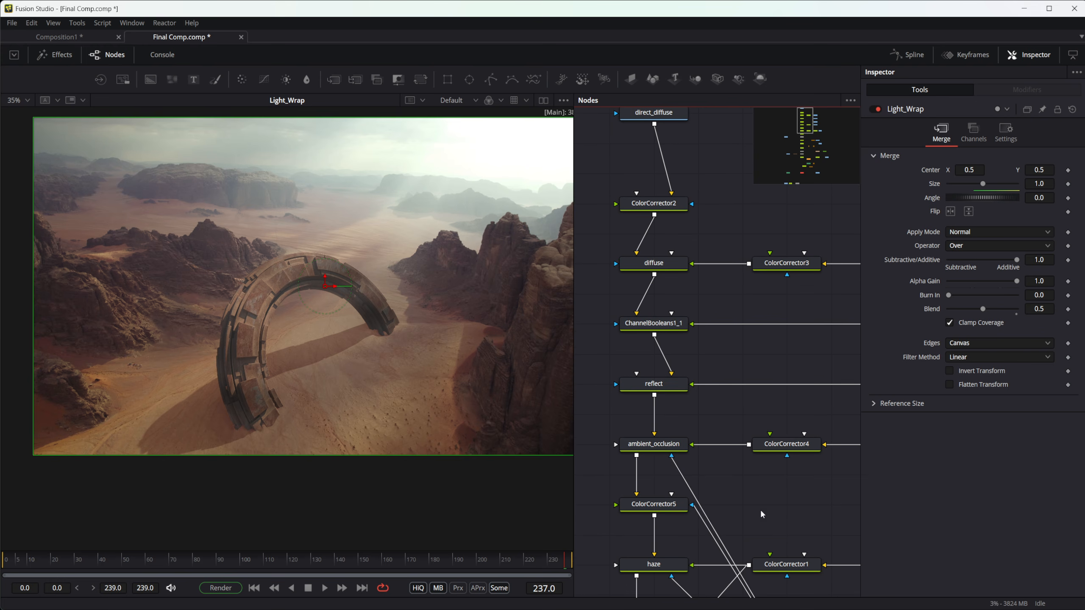
left_click_drag(760, 509, 750, 468)
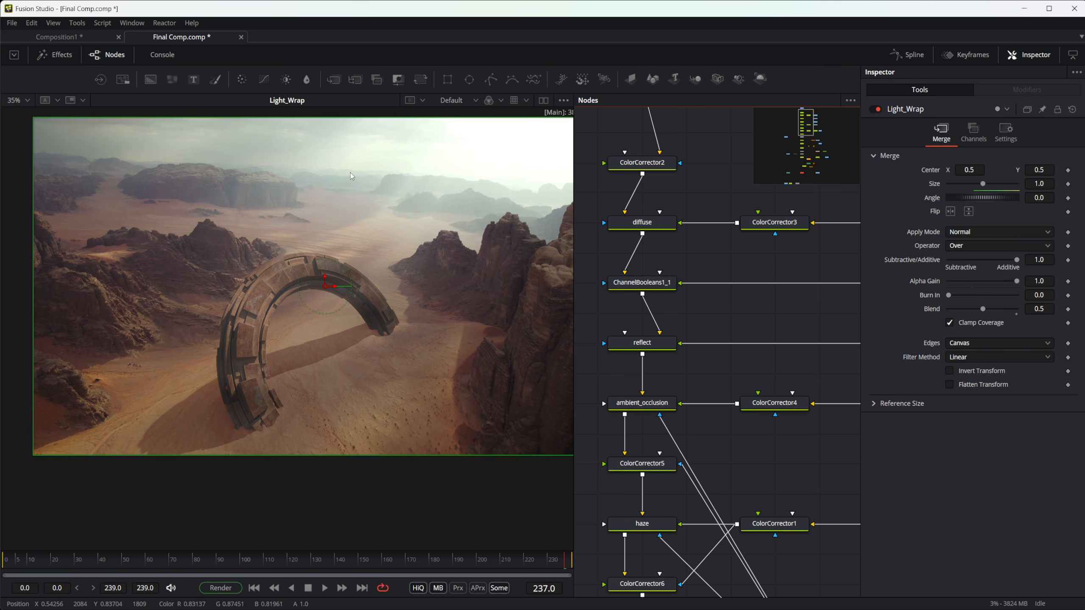
- View Light_Wrap at frame 66 and trace the pass chain down to the alpha, shadow, Wand1 and clouds nodes
left_click_drag(465, 275, 441, 328)
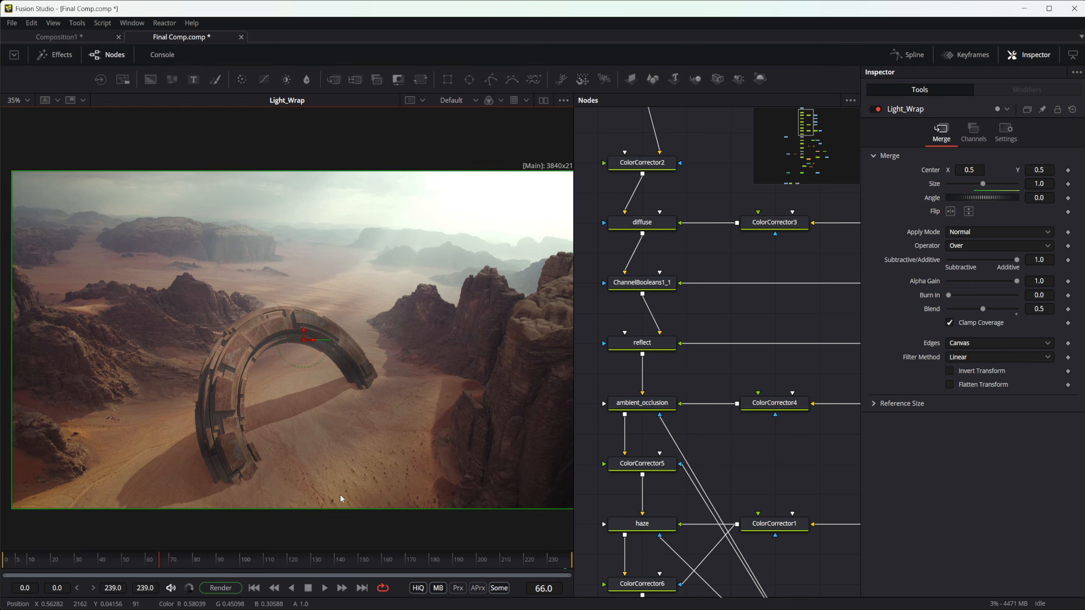
scroll(778, 442, "down", 3)
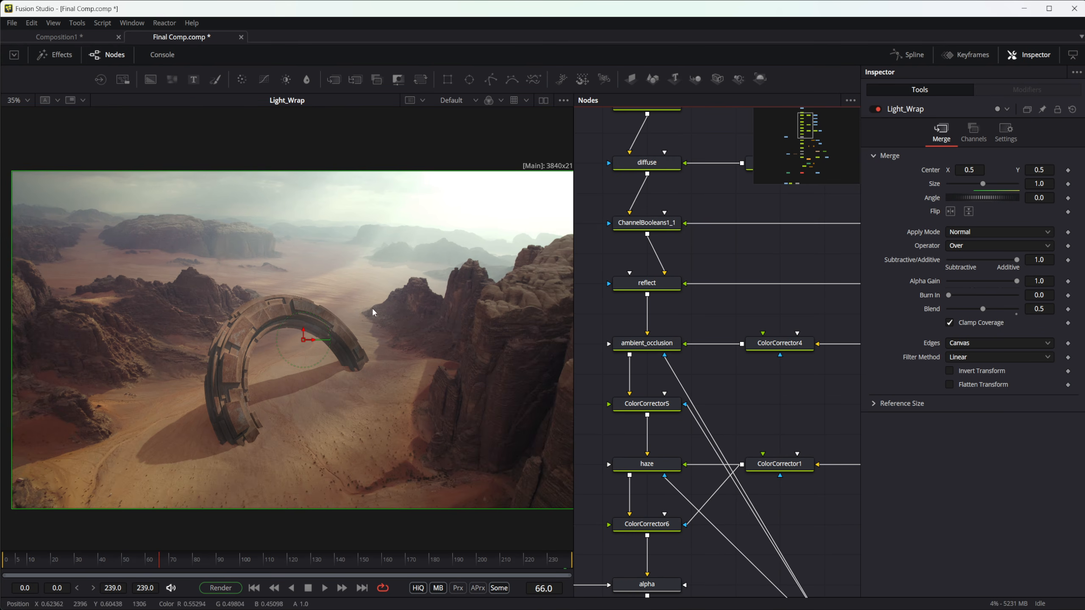
scroll(694, 403, "up", 4)
scroll(700, 343, "down", 2)
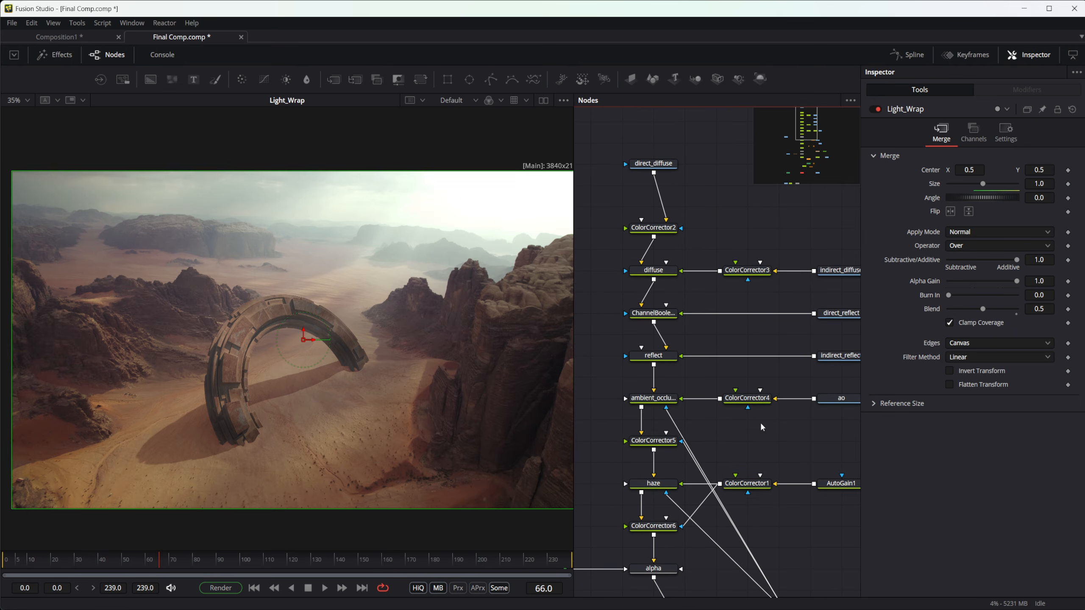
scroll(758, 449, "up", 1)
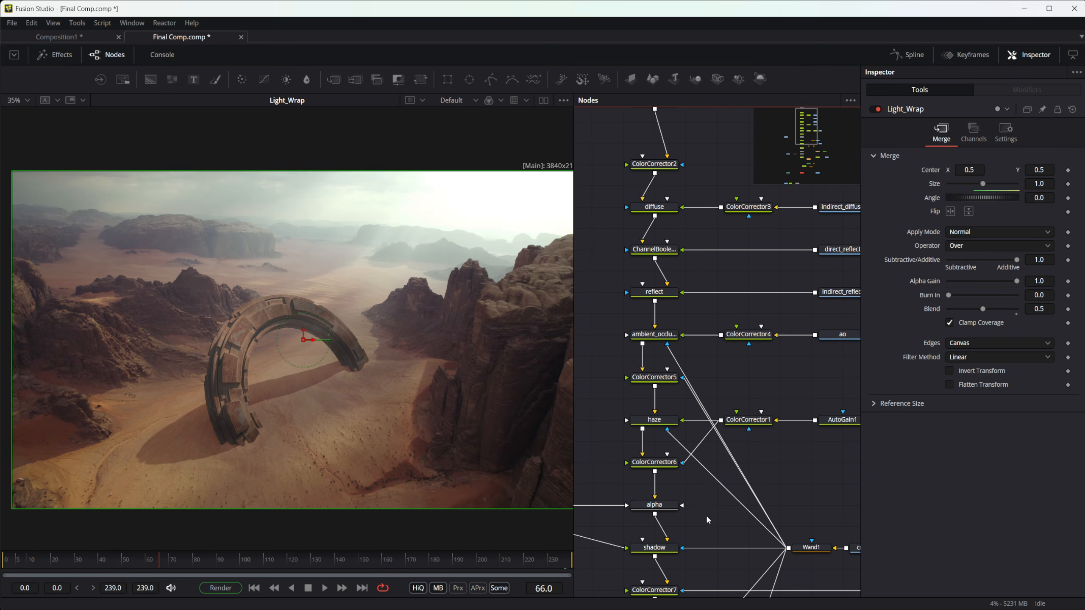
scroll(696, 291, "up", 3)
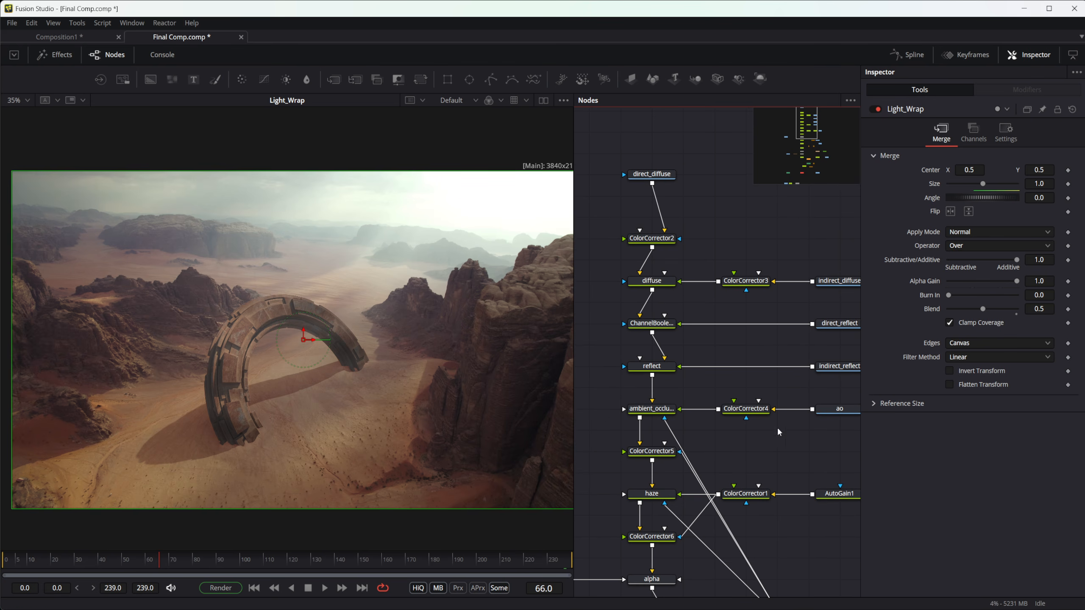
scroll(758, 379, "down", 2)
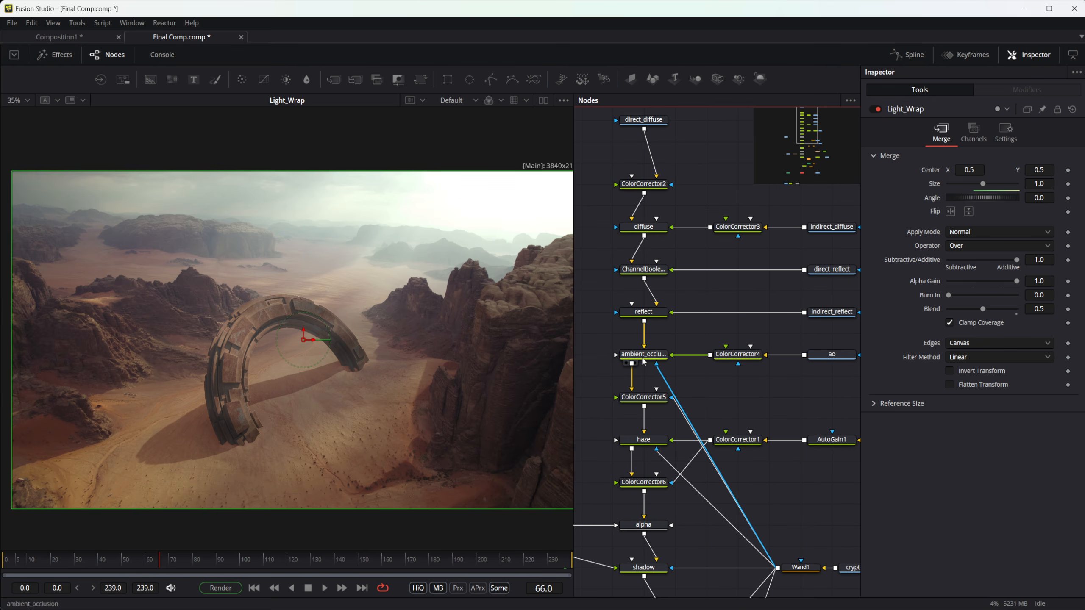
scroll(794, 369, "down", 4)
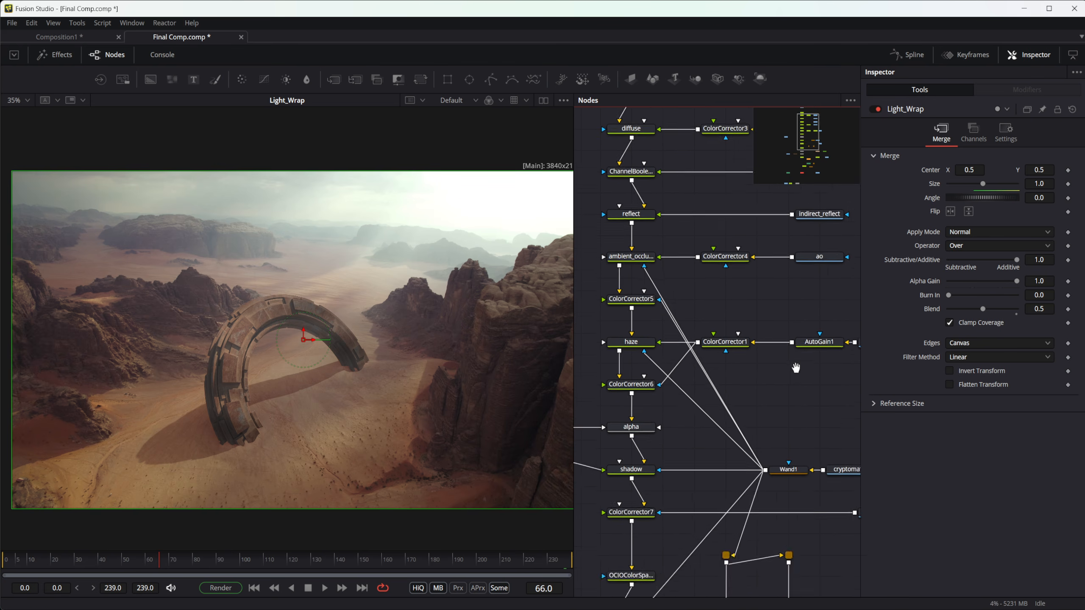
left_click_drag(693, 560, 741, 381)
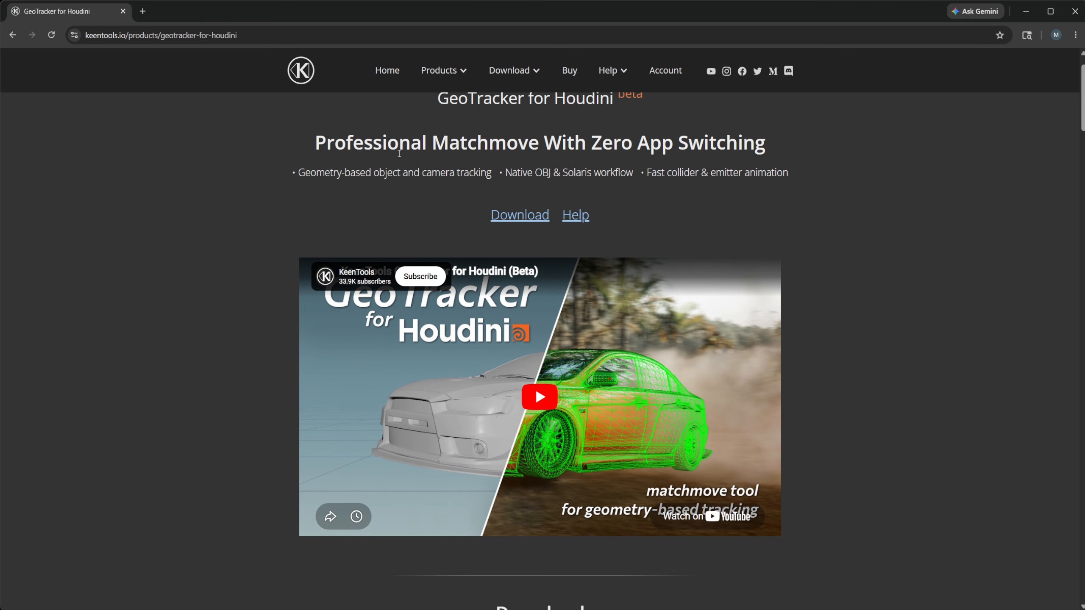
scroll(469, 185, "up", 1)
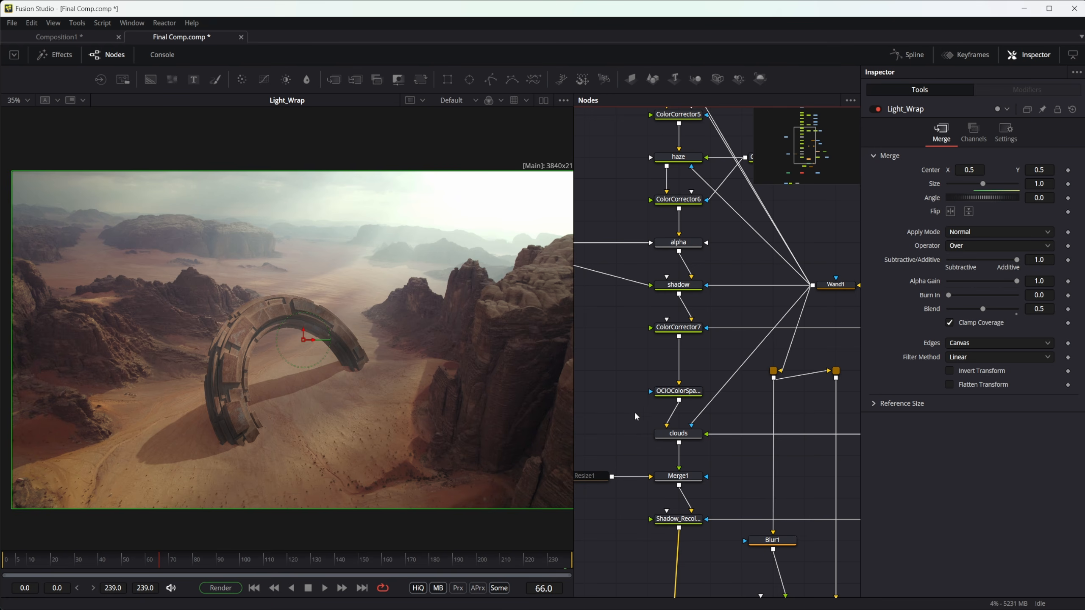
- Trace the Beauty_1 and Valley####.tif loaders through the alpha, shadow and Merge1 nodes to Shadow_Recolor
left_click_drag(668, 361, 885, 430)
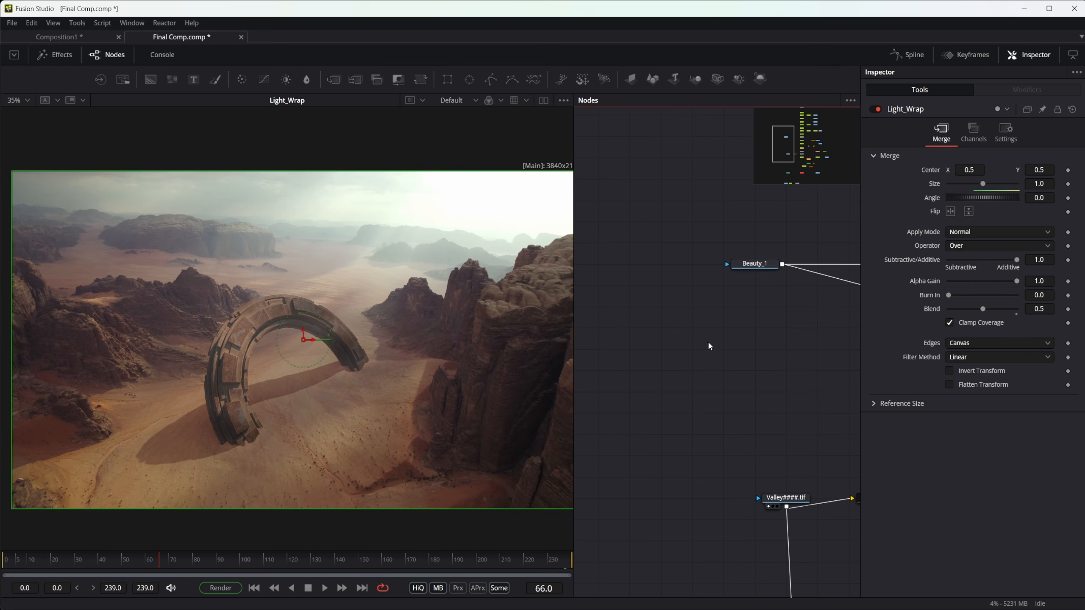
left_click_drag(770, 373, 627, 320)
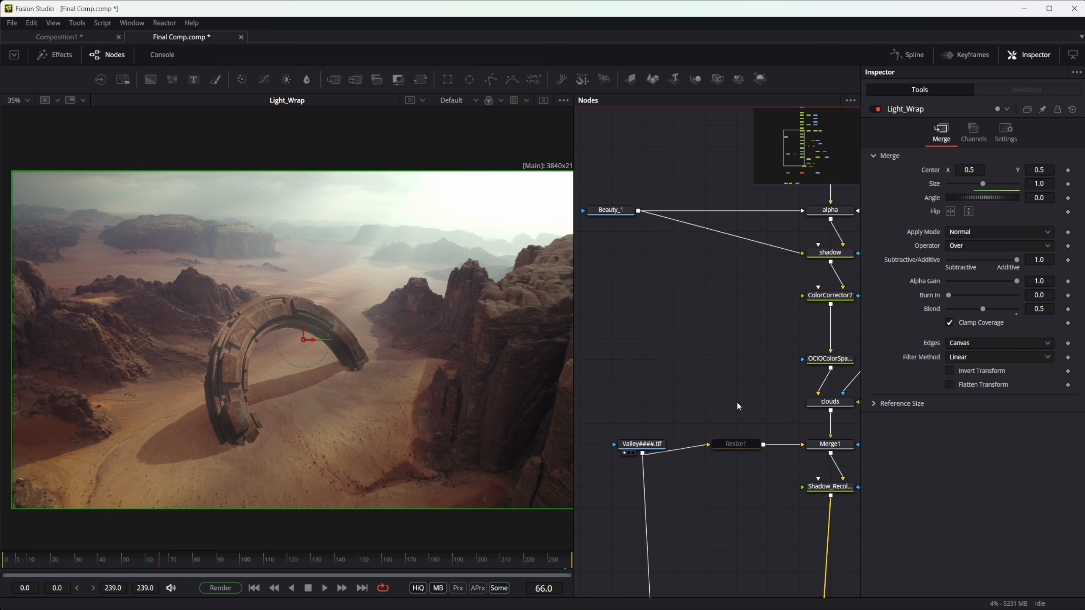
left_click_drag(770, 418, 692, 396)
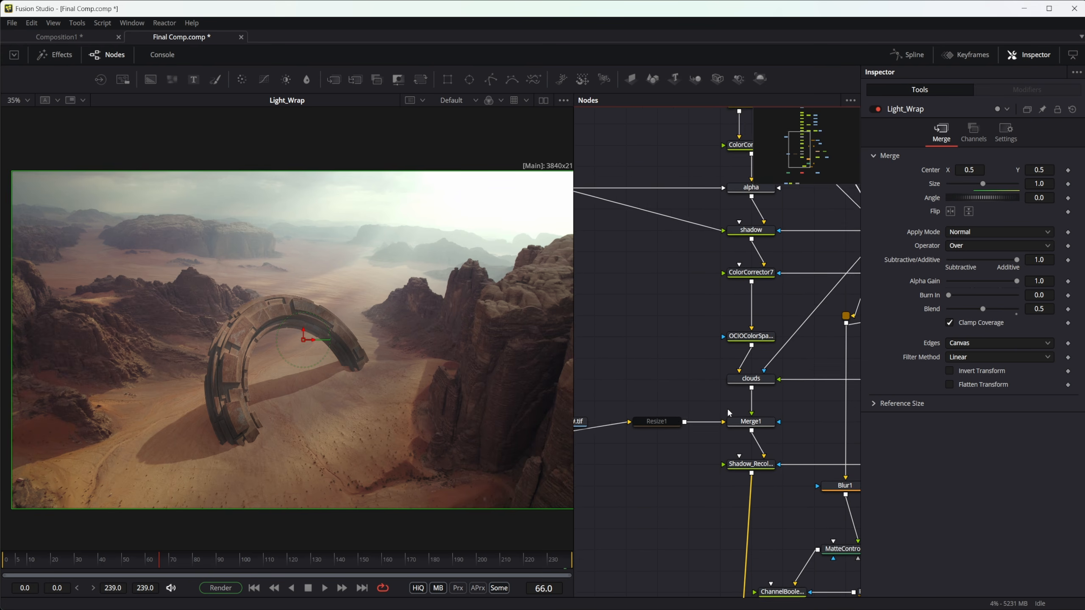
scroll(728, 413, "down", 2)
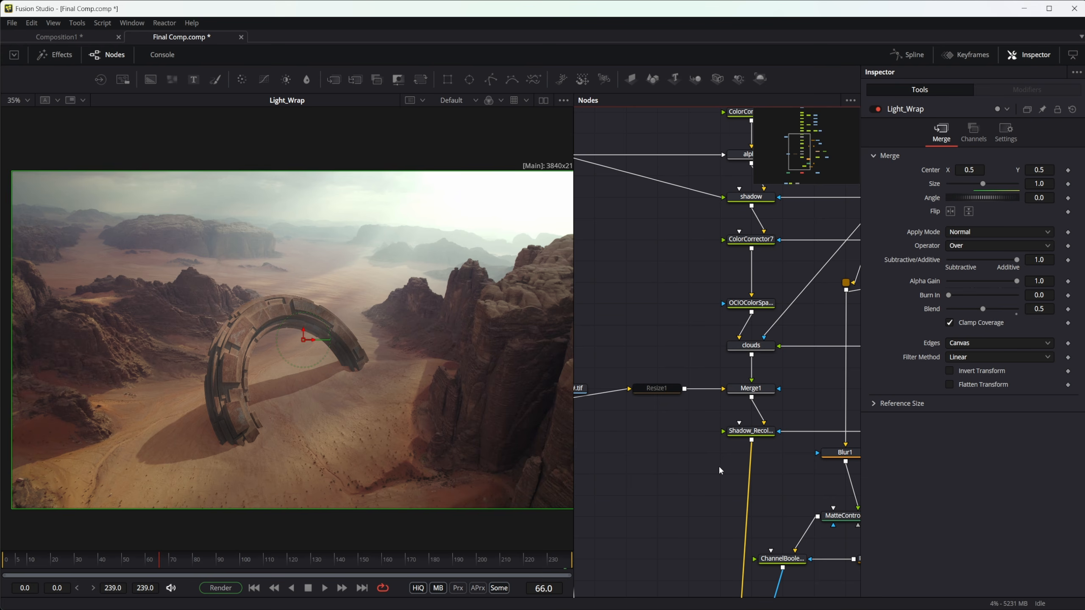